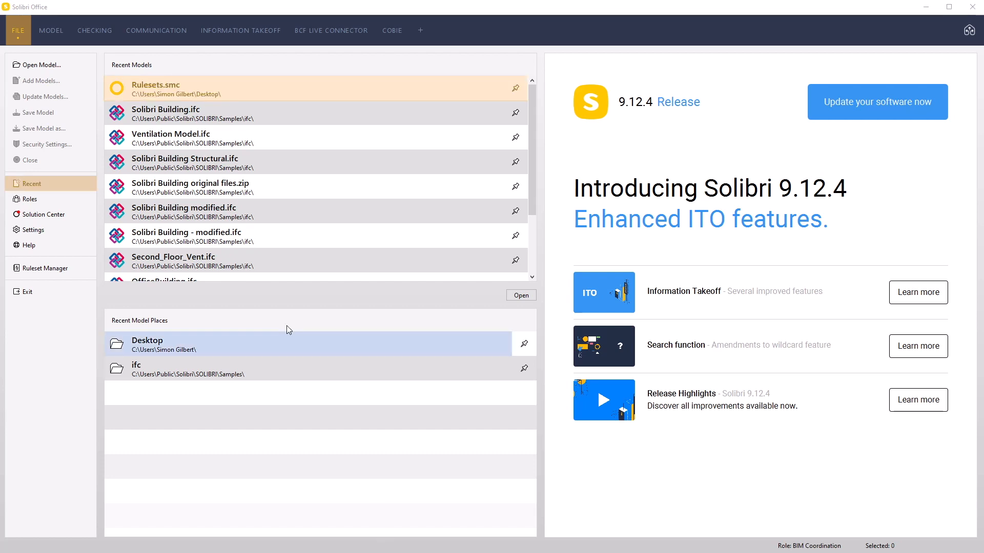
- Open the recent model Rulesets.smc and bring up the Ruleset Manager
left_click(161, 88)
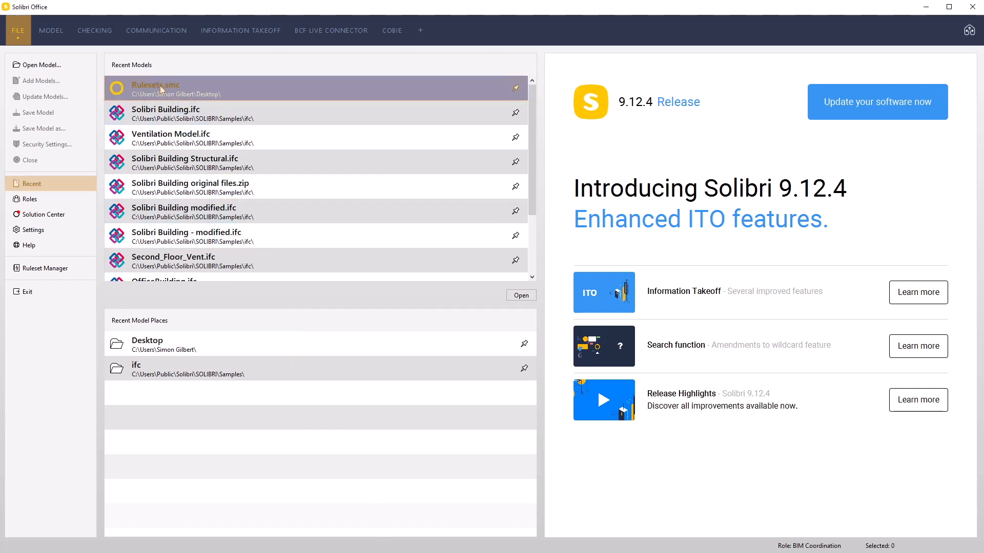
double_click(178, 94)
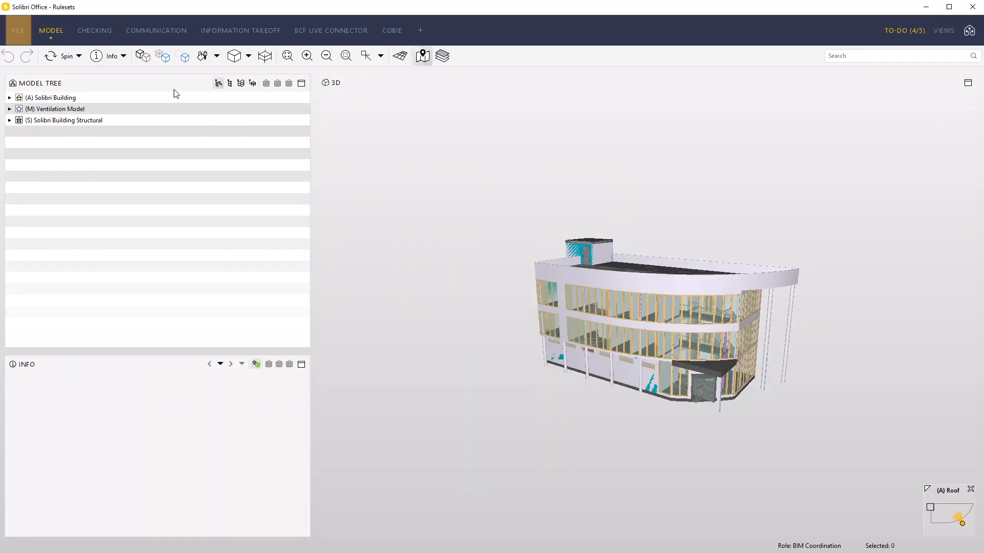
left_click(19, 33)
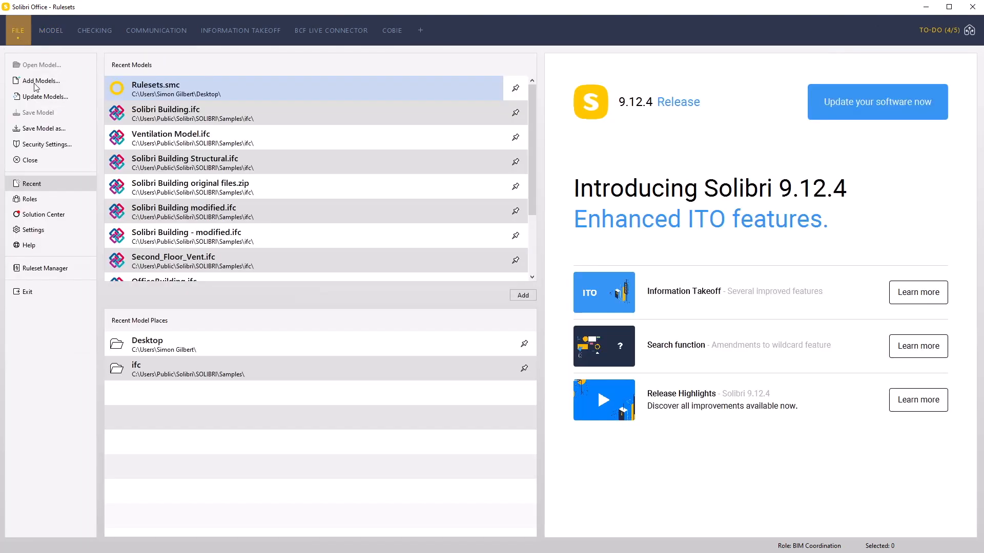
left_click(45, 268)
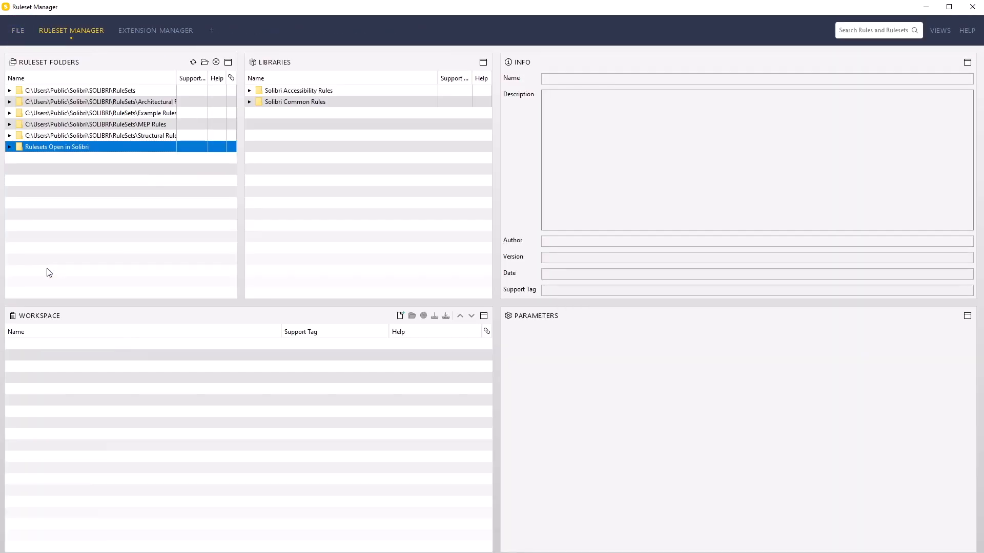
- Open My First Ruleset from the Rulesets Open in Solibri folder in the workspace
left_click(9, 148)
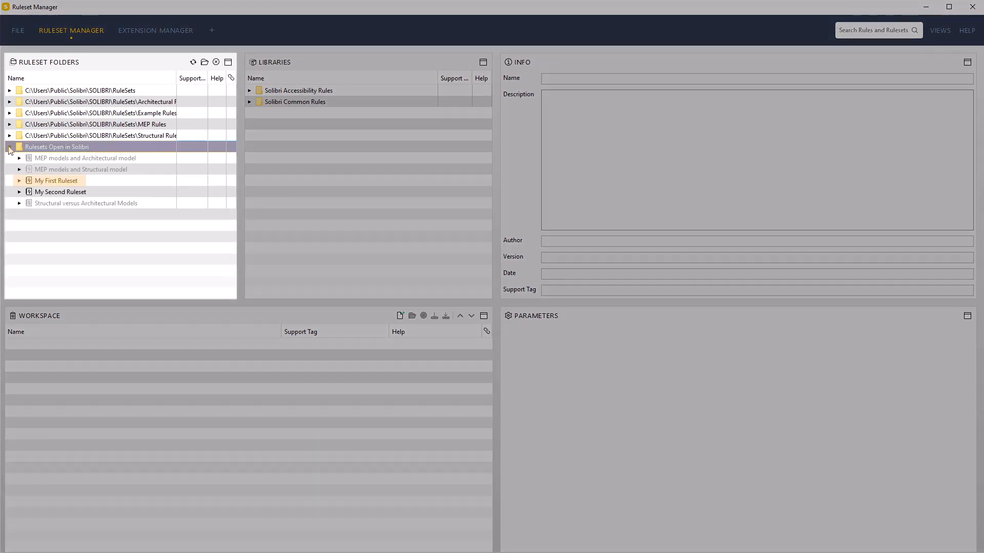
left_click(57, 180)
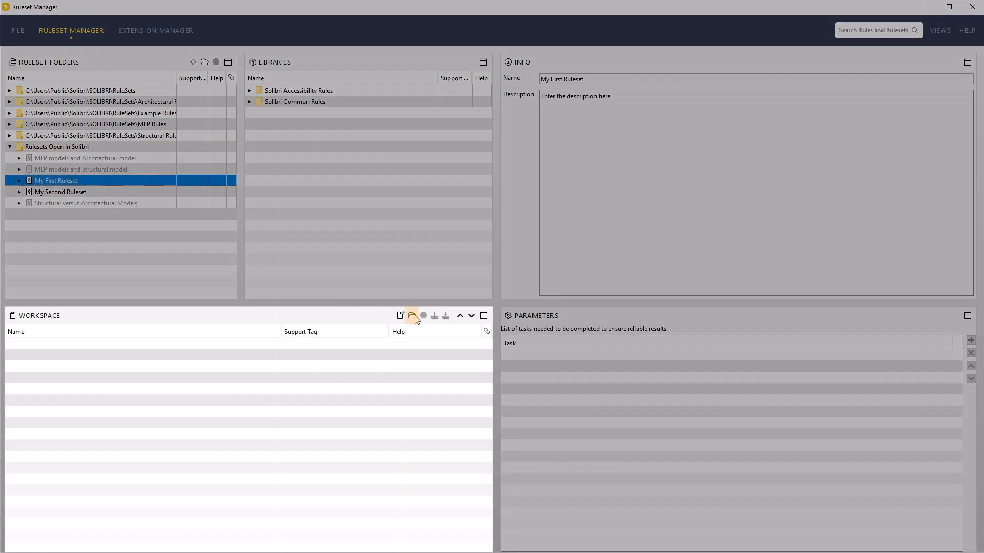
left_click(413, 316)
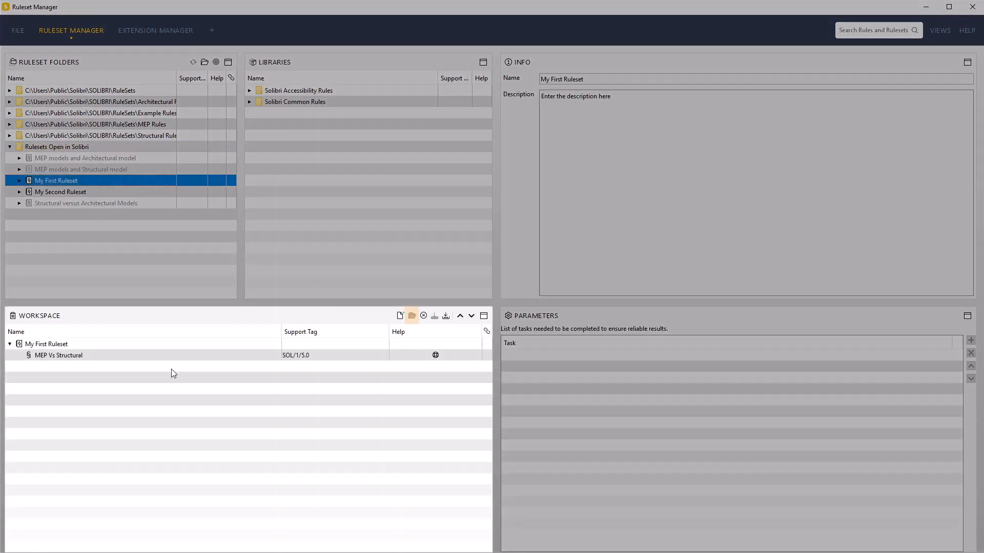
- Copy the MEP Vs Structural rule and paste the duplicate into My First Ruleset
right_click(84, 358)
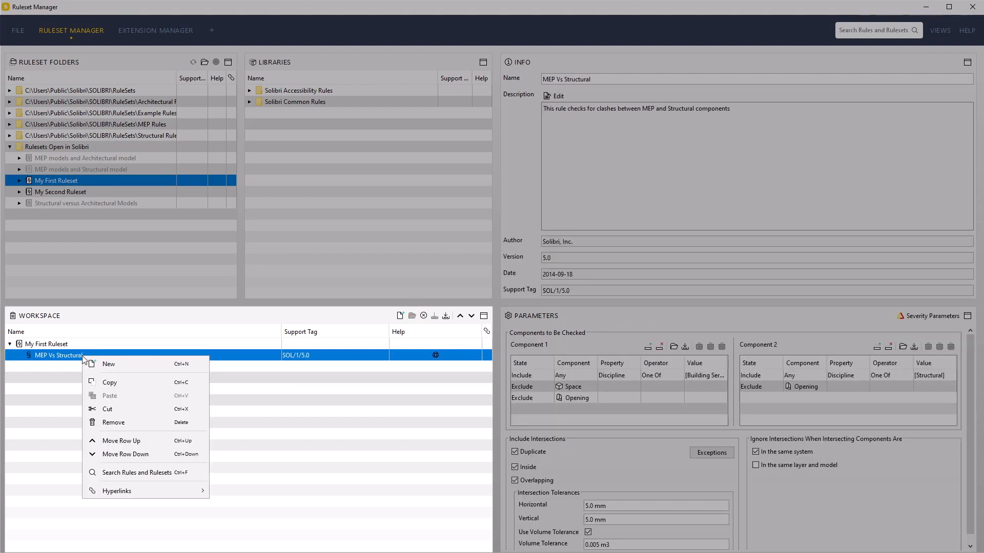
left_click(117, 389)
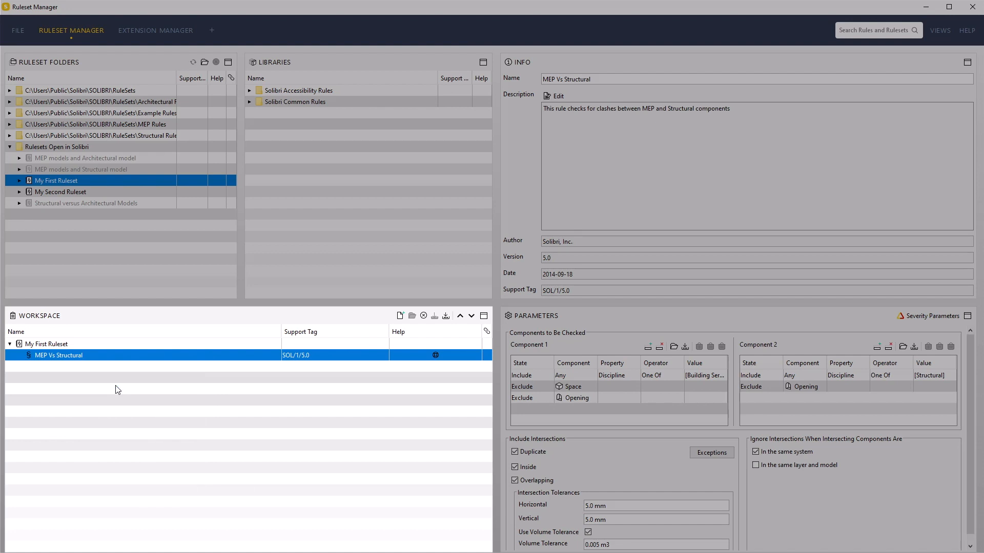
right_click(62, 347)
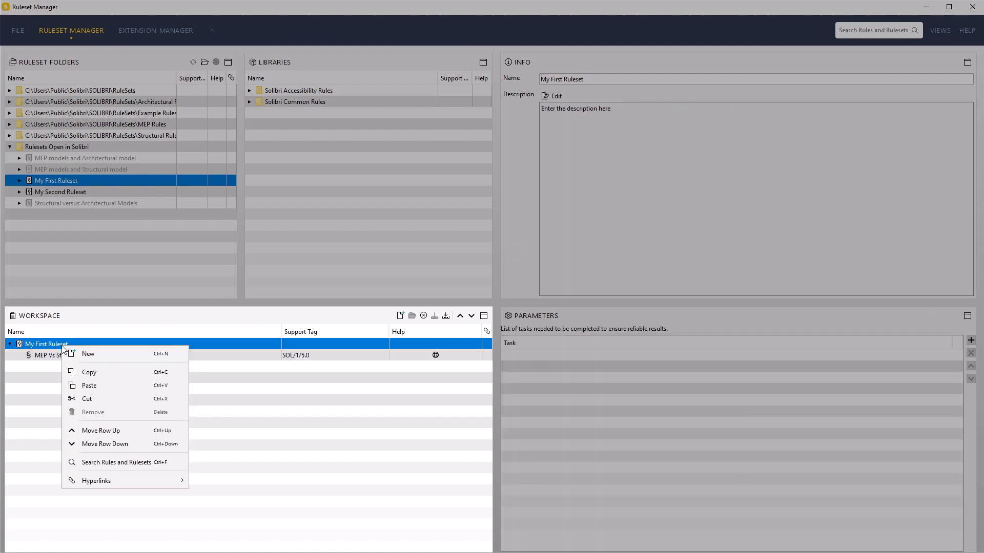
left_click(96, 387)
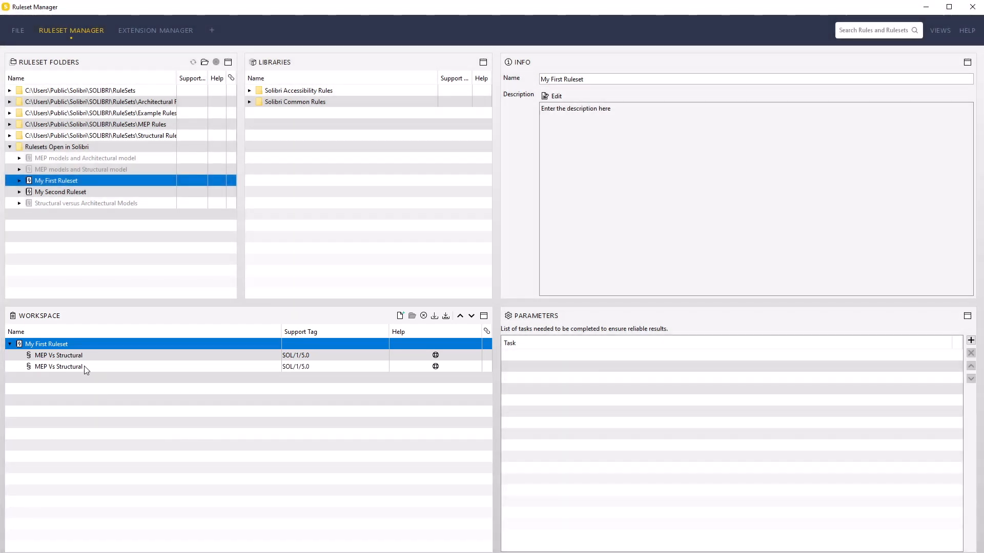
- Rename the first MEP Vs Structural rule in the workspace as "Pre-Clash Checks - Structural"
left_click(87, 358)
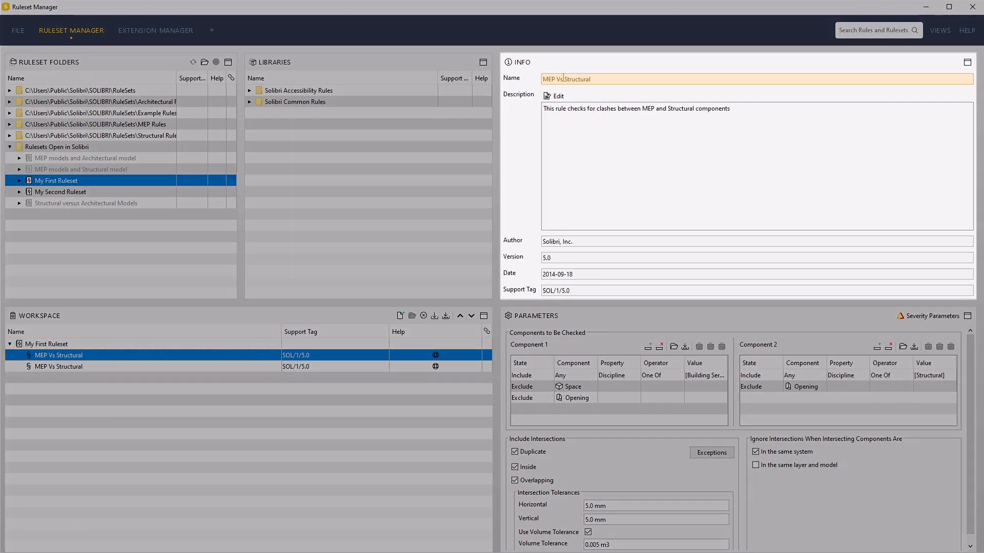
left_click_drag(562, 79, 498, 74)
type("Pre-Clash Checks -")
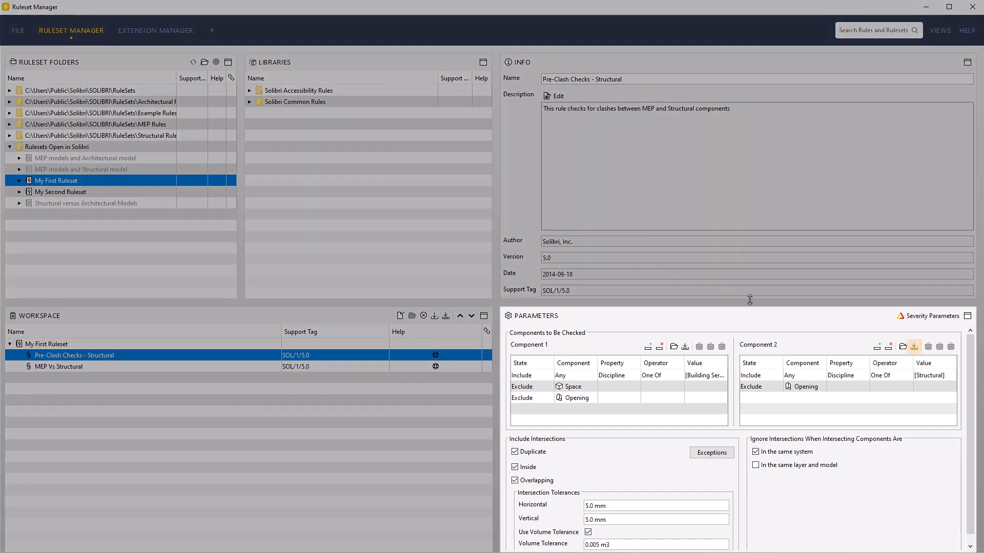
- Save the Component 2 filter of the structural pre-clash rule as "Structural Minus Openings"
left_click(915, 348)
type("Structural Minus ")
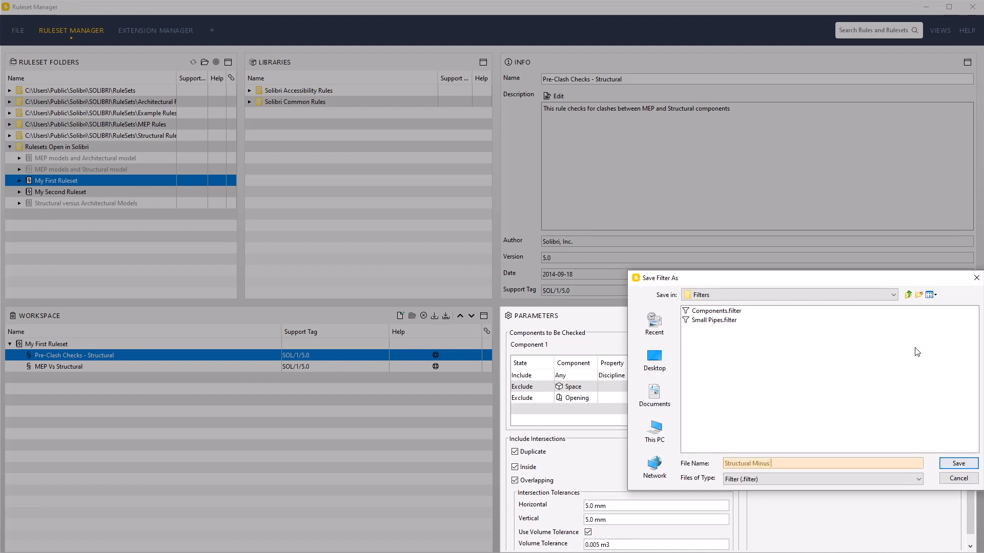
type("Openings")
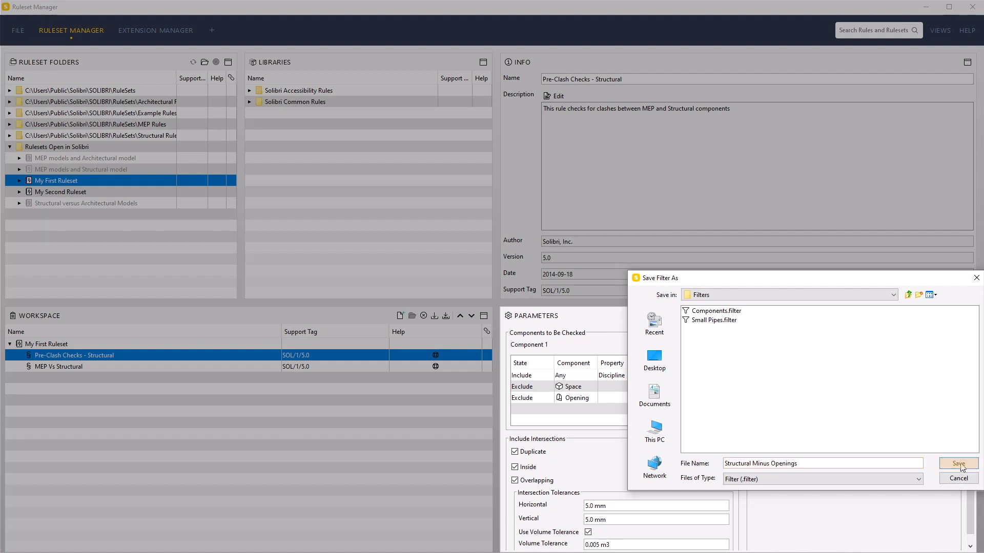
left_click(958, 464)
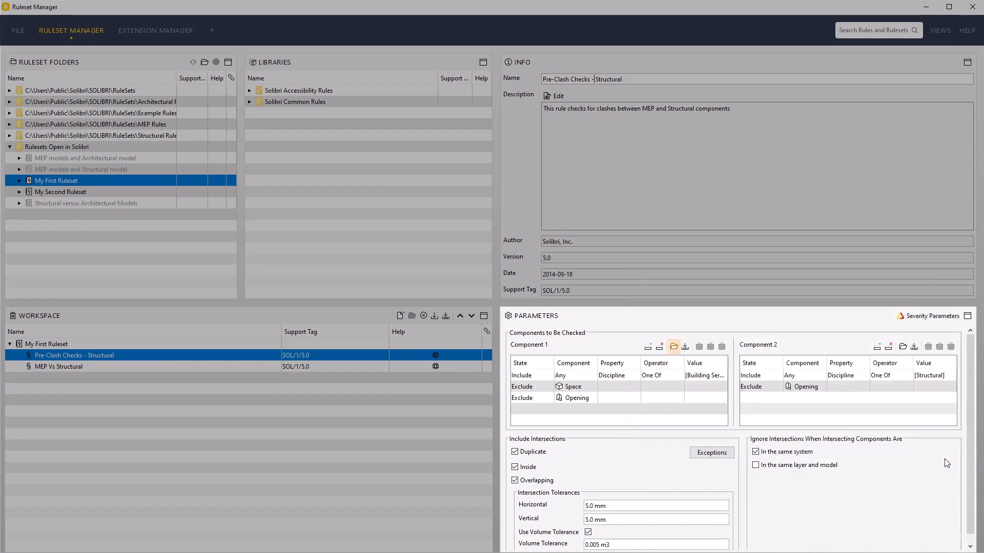
- Load the Structural Minus Openings filter into Component 1 and turn off Use Volume Tolerance
left_click(673, 347)
left_click(428, 200)
left_click(642, 398)
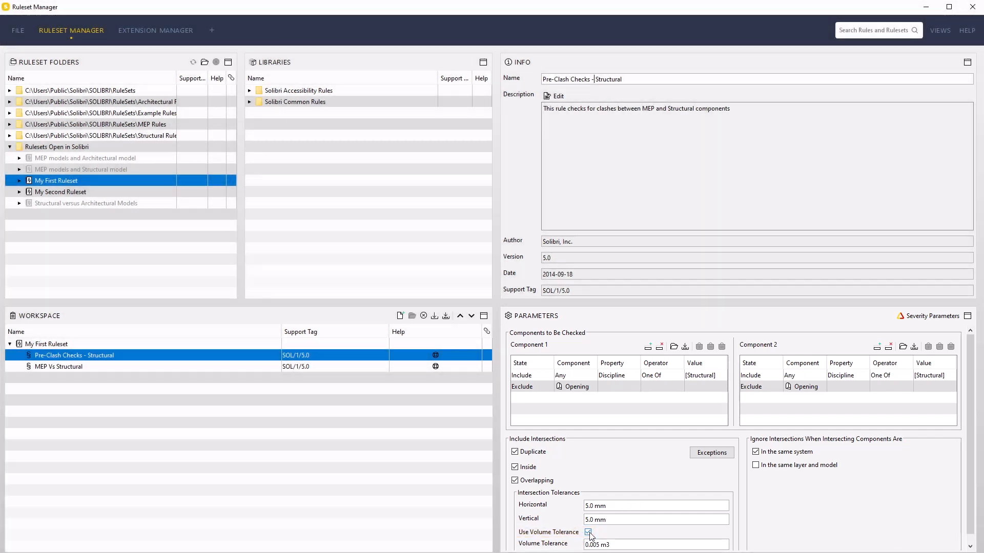
left_click(588, 533)
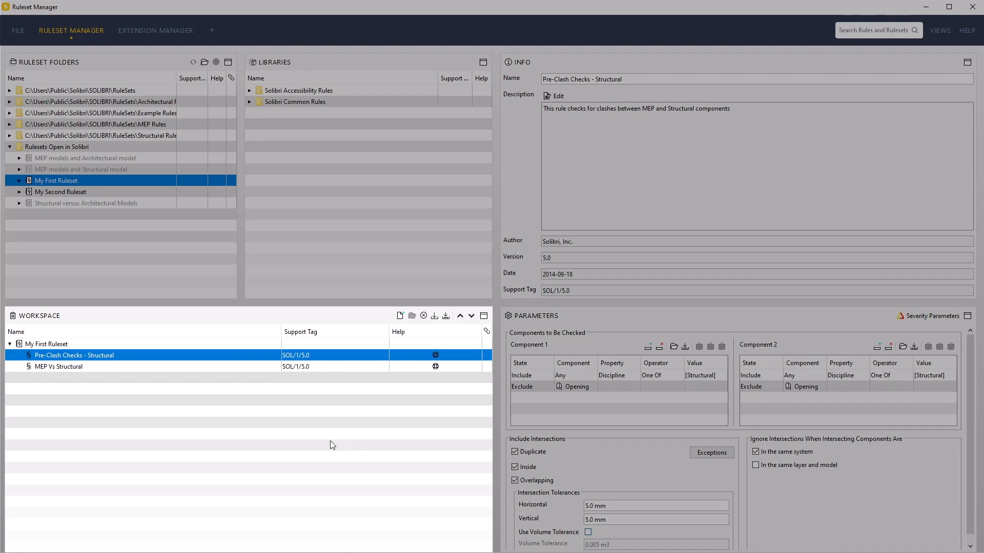
- Copy the Pre-Clash Checks - Structural rule and paste the duplicate into My First Ruleset
right_click(94, 357)
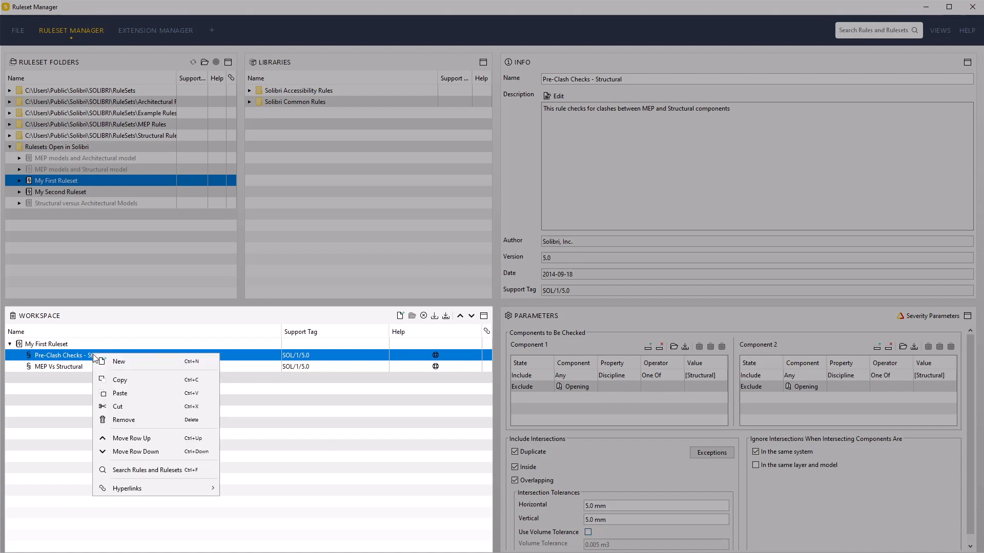
left_click(129, 380)
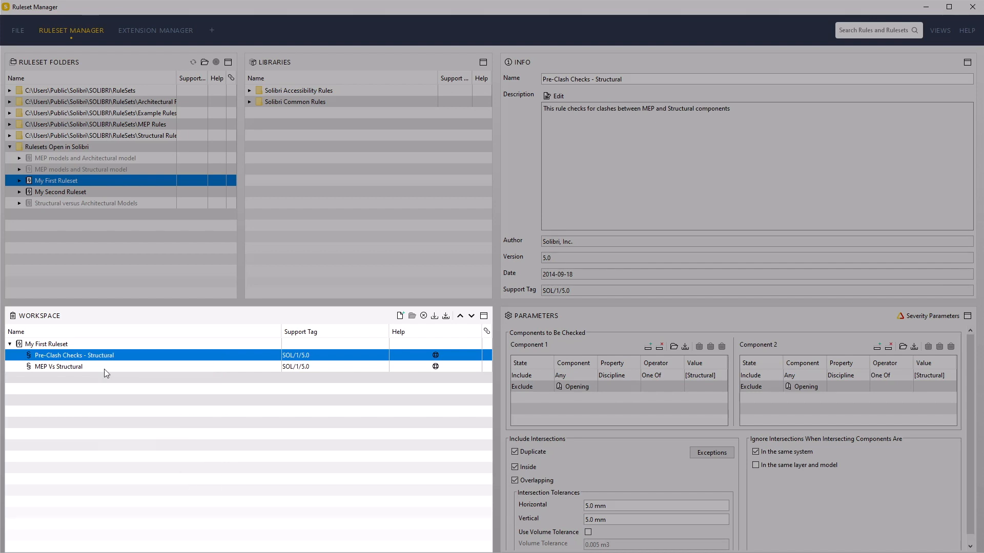
left_click(84, 344)
right_click(84, 346)
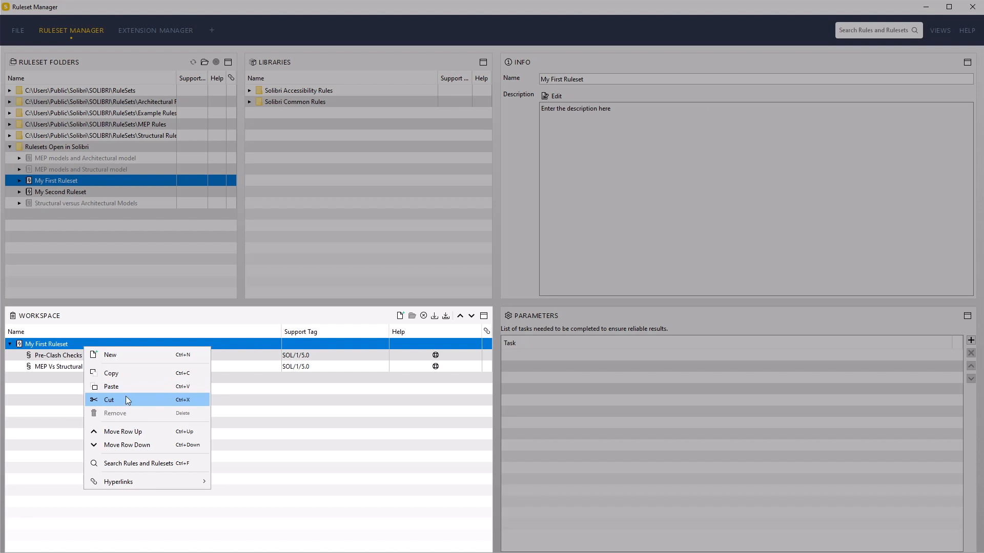
left_click(111, 386)
- Move the pasted rule up above MEP Vs Structural and rename it "Pre-Clash Checks -MEP"
left_click(114, 379)
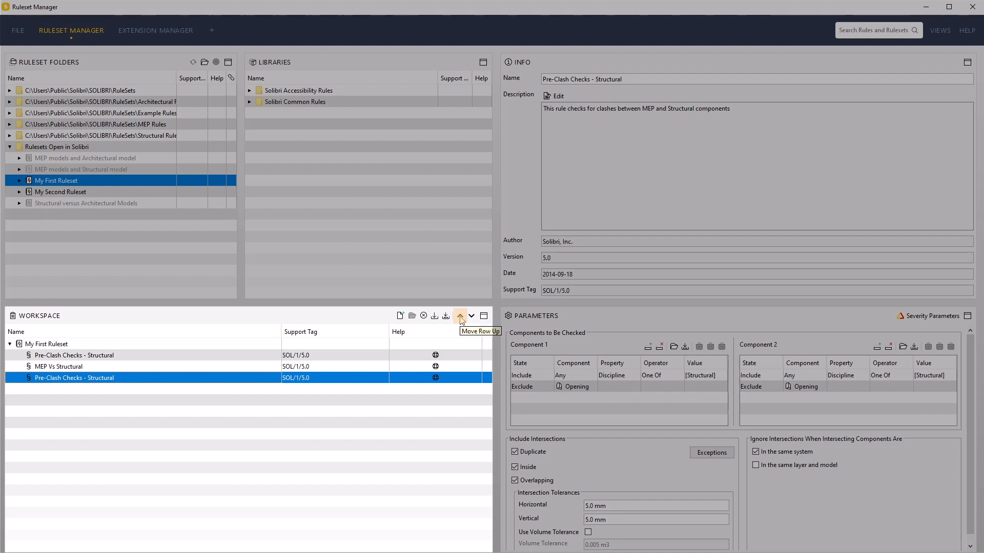
left_click(460, 316)
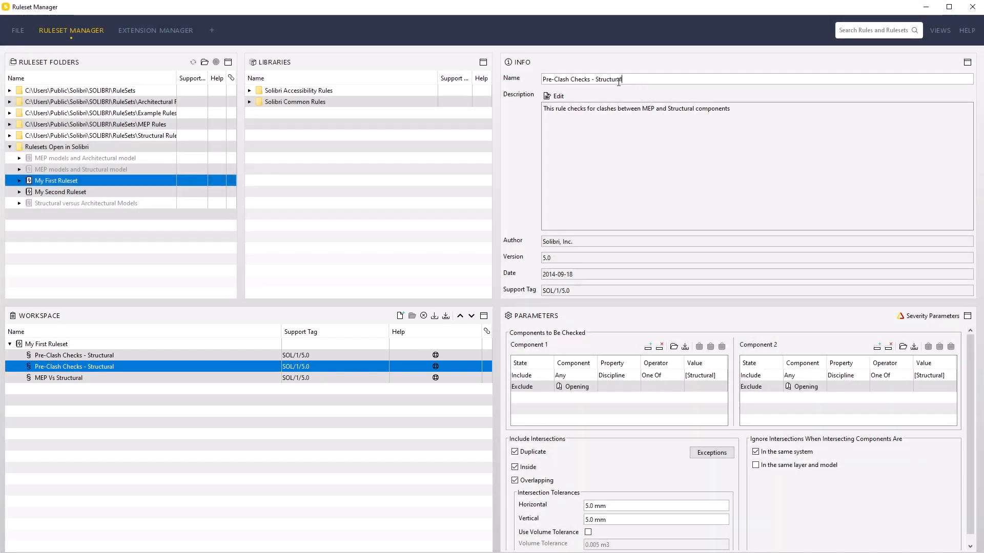
double_click(597, 80)
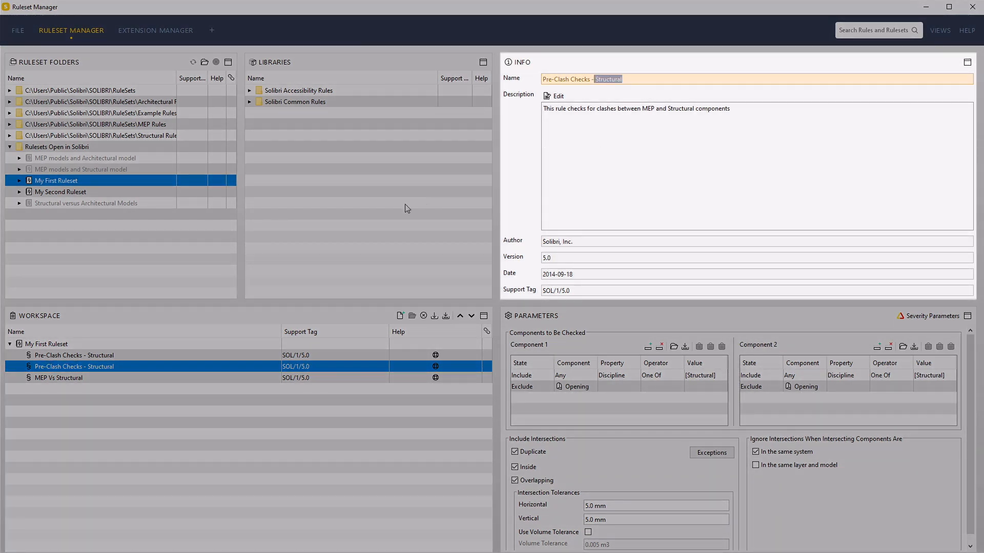
type("MEP")
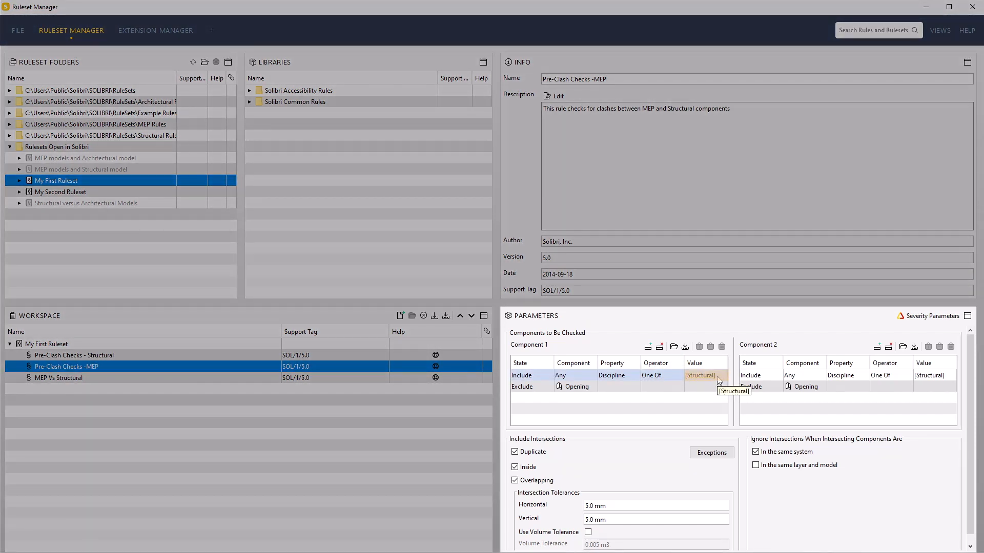
- Replace Structural with Building Services as the Discipline value in Component 1's include filter
double_click(717, 379)
left_click(704, 390)
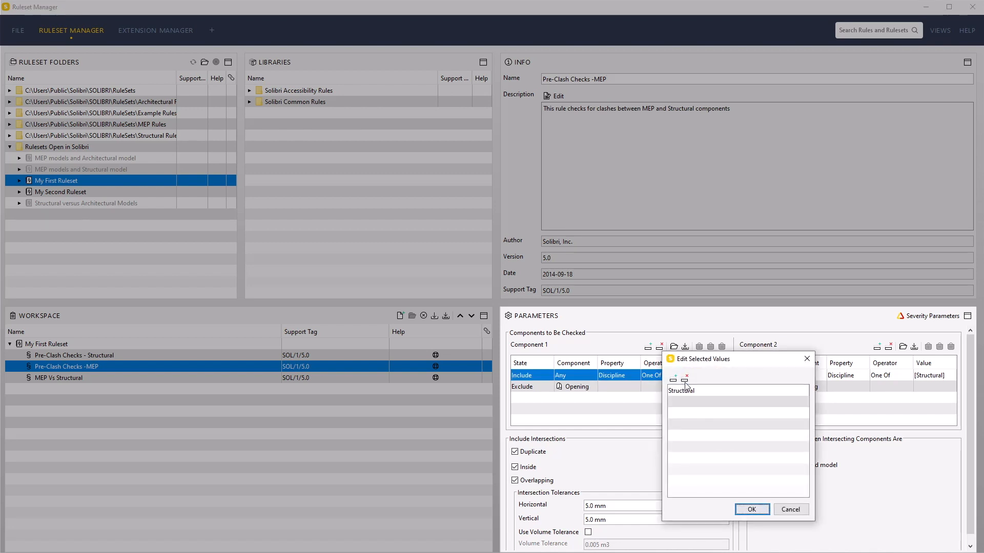
left_click(684, 380)
left_click(675, 379)
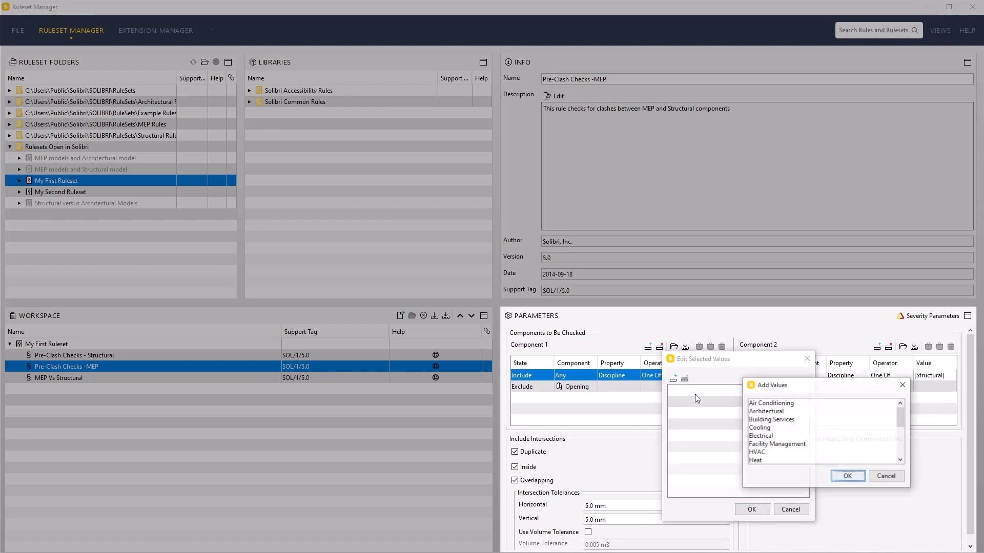
left_click(769, 420)
left_click(842, 474)
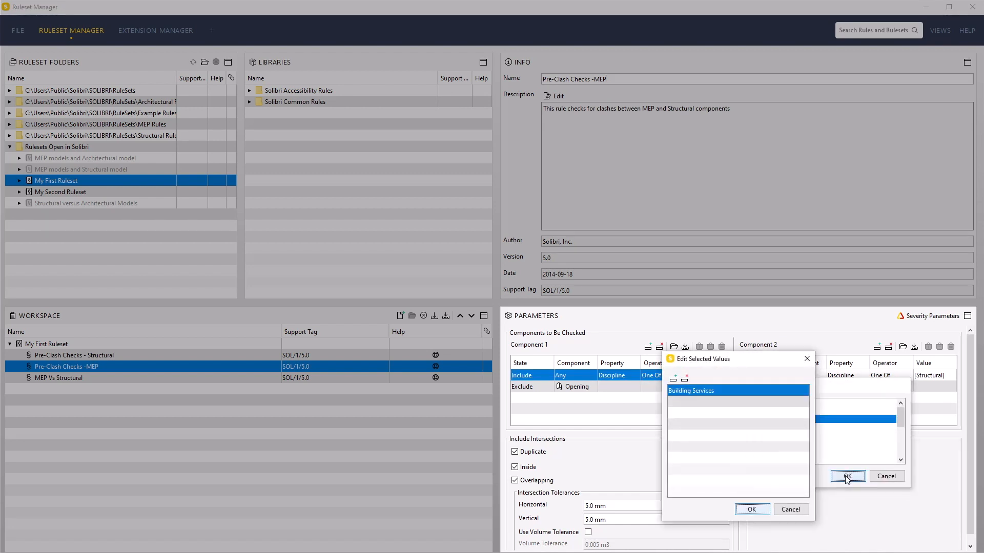
left_click(752, 509)
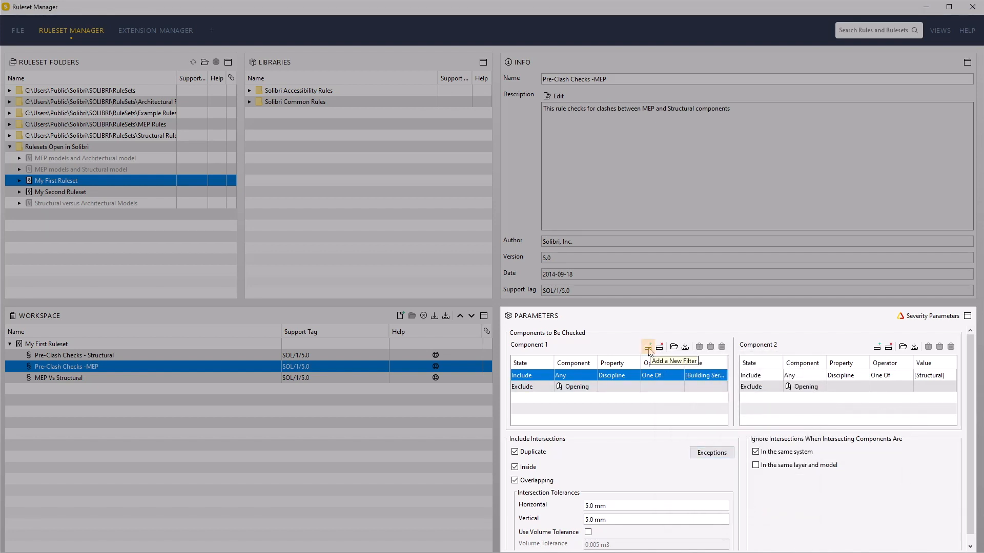
- Add a Component 1 filter row that excludes the architectural Space component type
left_click(649, 351)
left_click(546, 399)
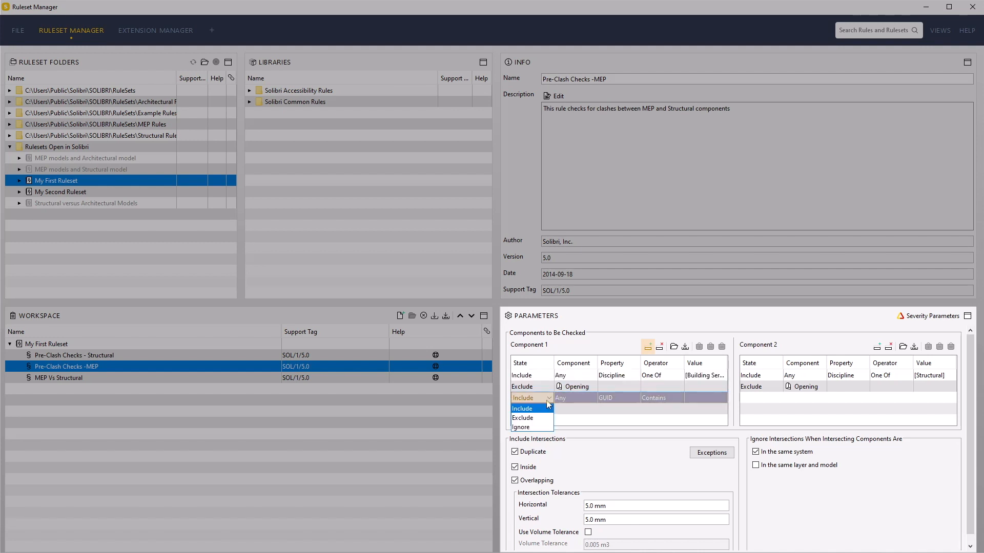
left_click(536, 418)
left_click(596, 398)
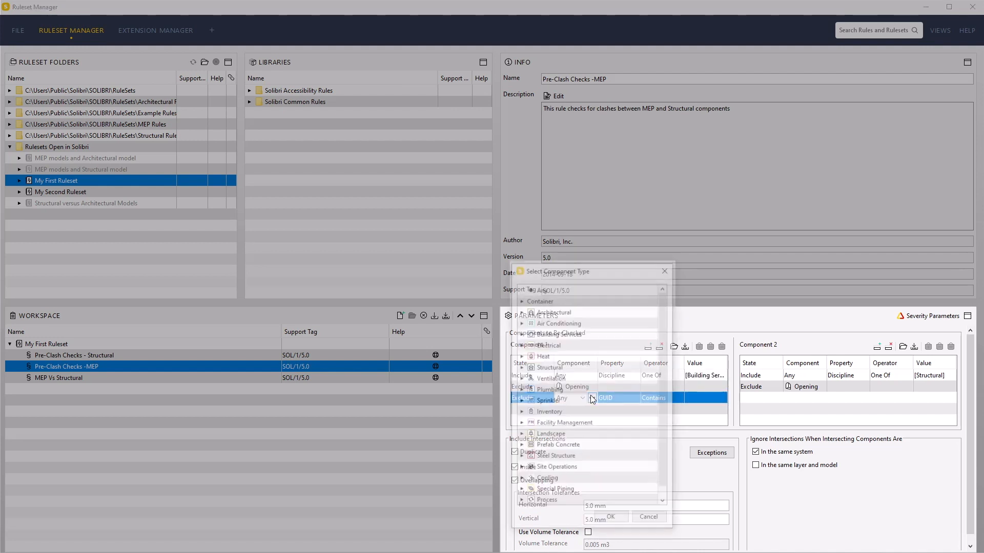
scroll(585, 388, "down", 1)
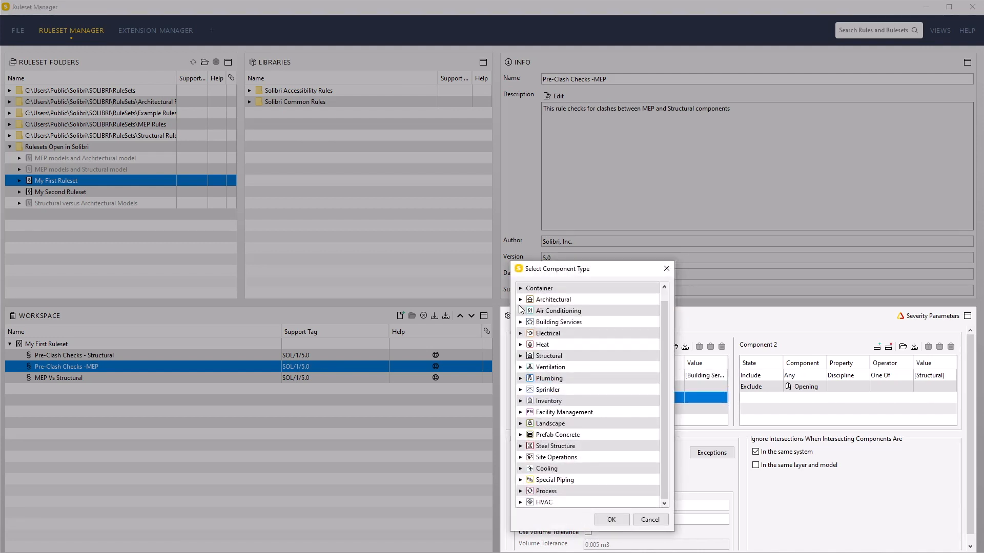
left_click(520, 300)
left_click(563, 470)
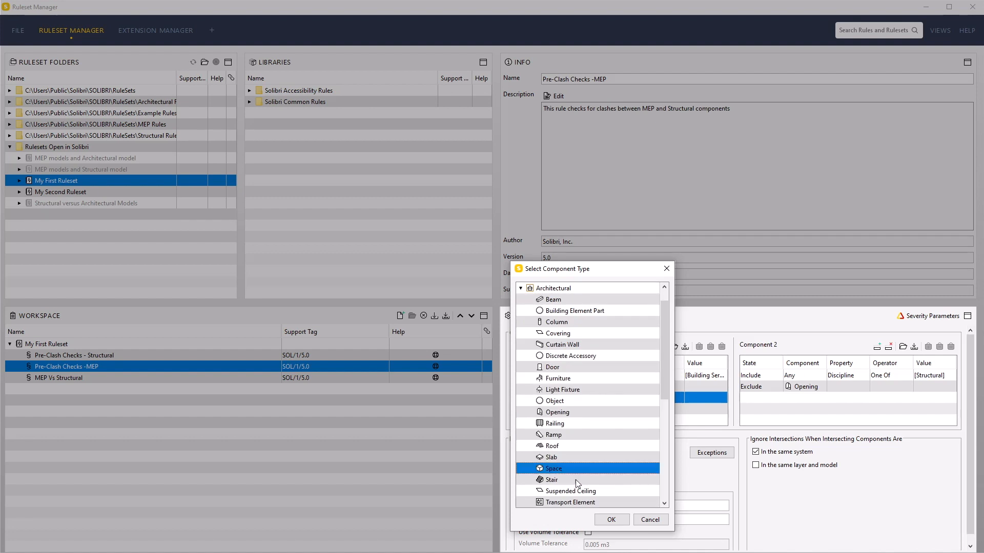
left_click(612, 519)
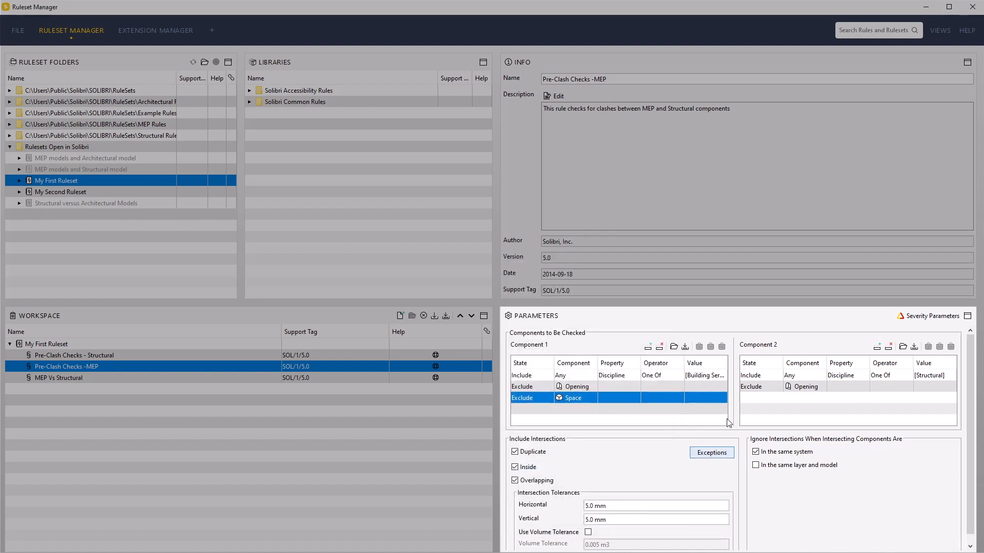
- Save Component 1's filter as "MEP Minus Spaces and Openings" in the Filters folder
left_click(685, 349)
type("MEP Minus Spaces and Openings")
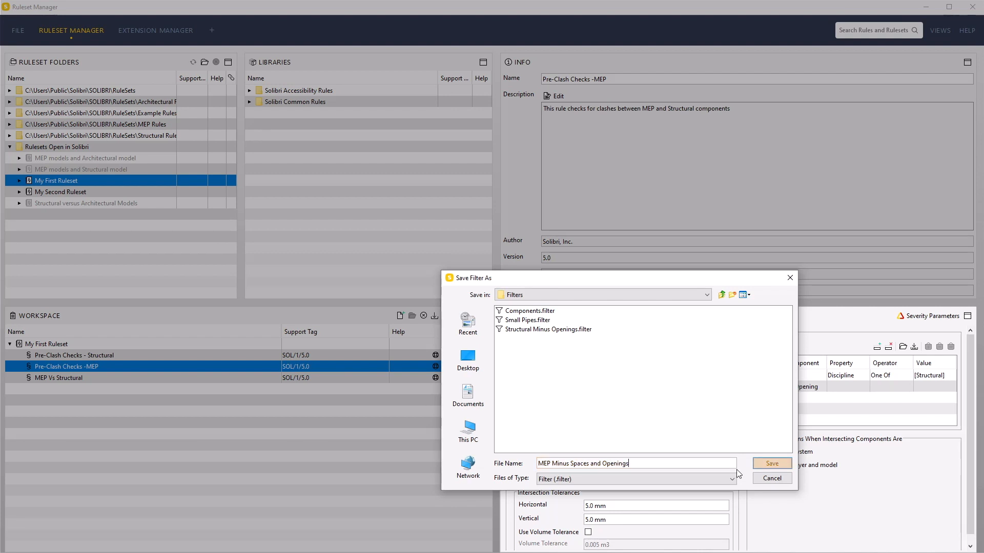
left_click(771, 464)
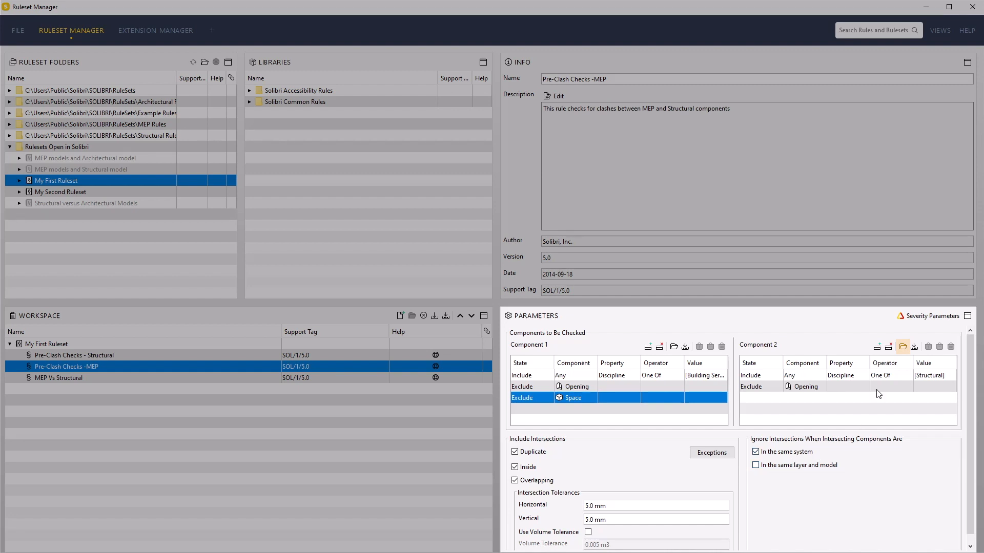
- Load the saved MEP Minus Spaces and Openings filter into Component 2
left_click(903, 347)
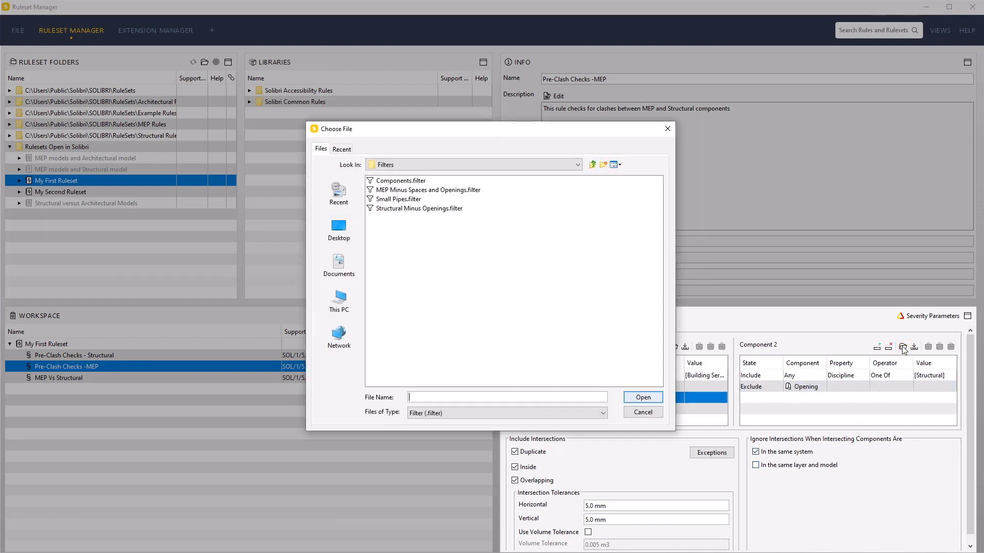
left_click(424, 190)
left_click(646, 397)
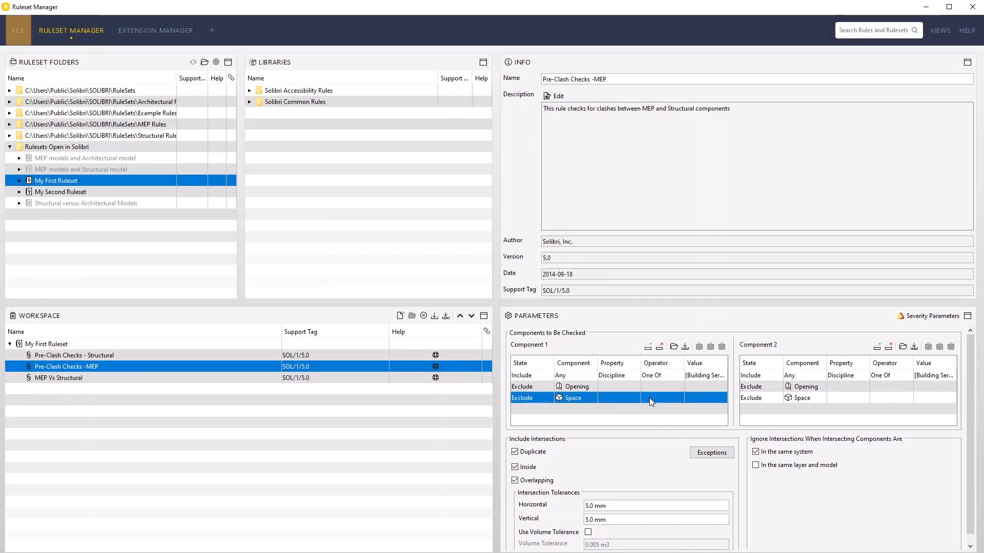
- Switch to the Checking layout in Solibri Office and check the model, proceeding despite the incomplete MEP Components classification task
left_click(18, 31)
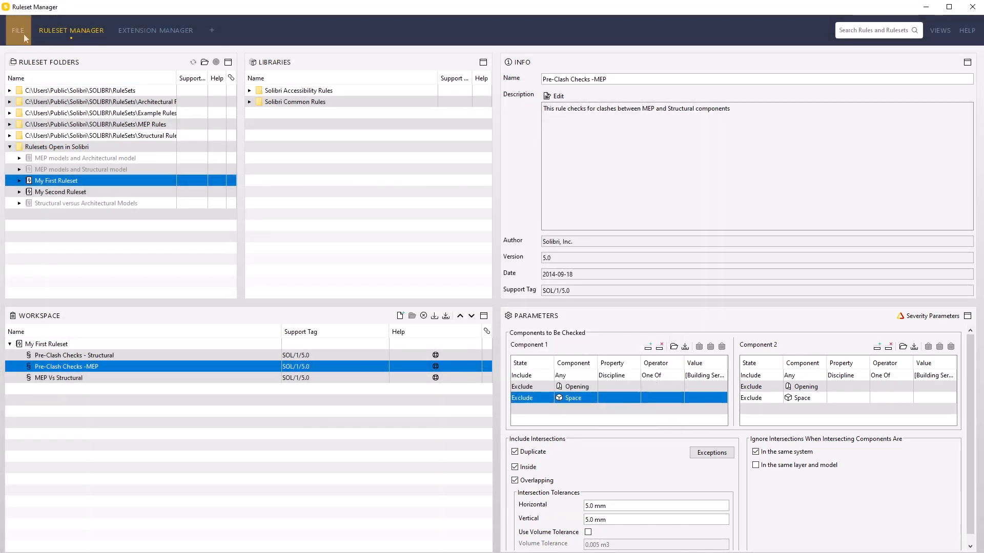
left_click(106, 36)
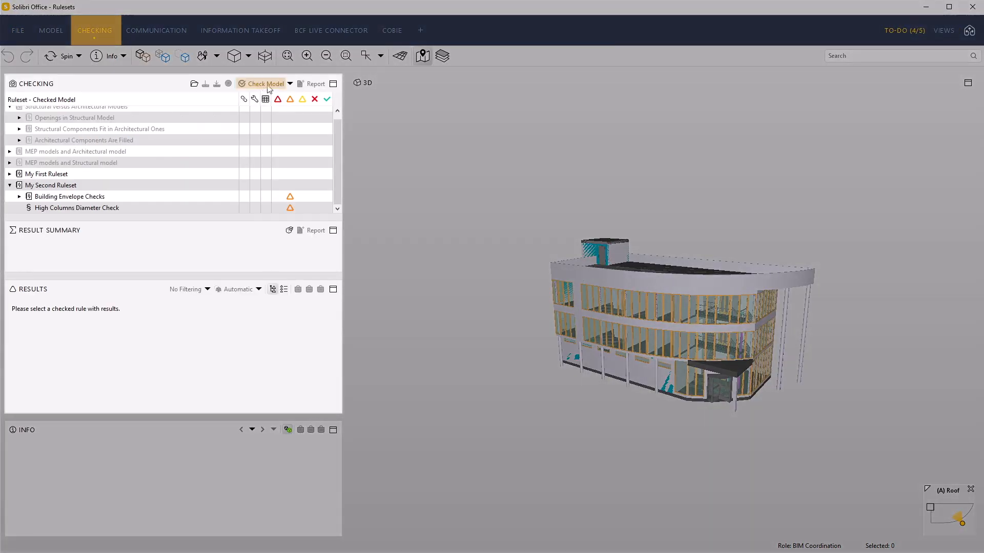
left_click(267, 85)
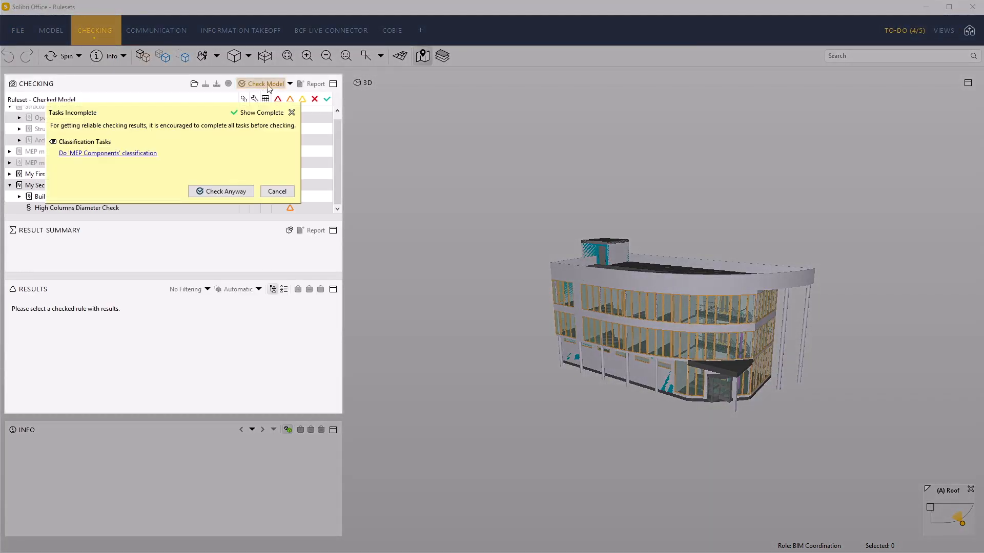
left_click(224, 192)
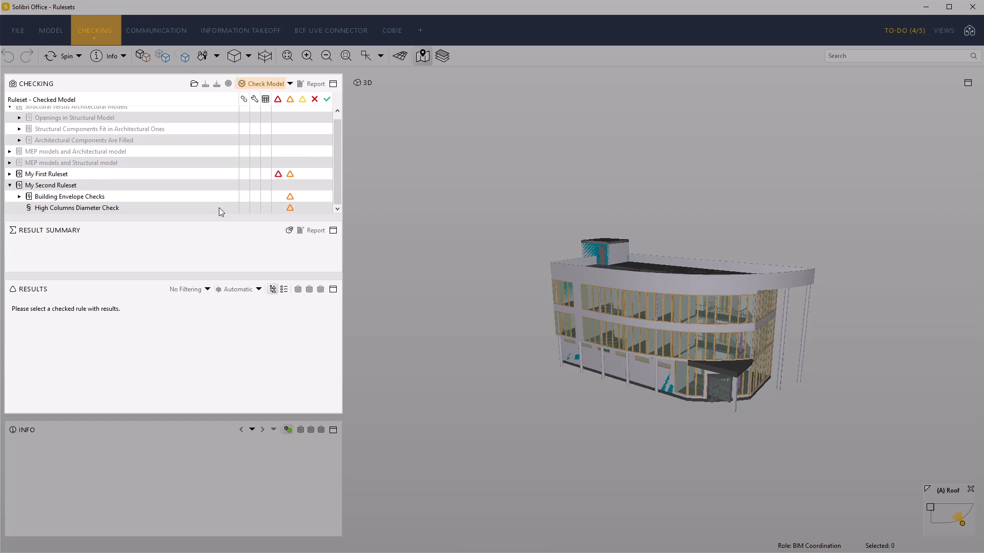
- Open the Pre-Clash Checks - Structural results in My First Ruleset and show the 2850*240 wall intersection group in 3D
left_click(120, 174)
double_click(120, 175)
left_click(124, 188)
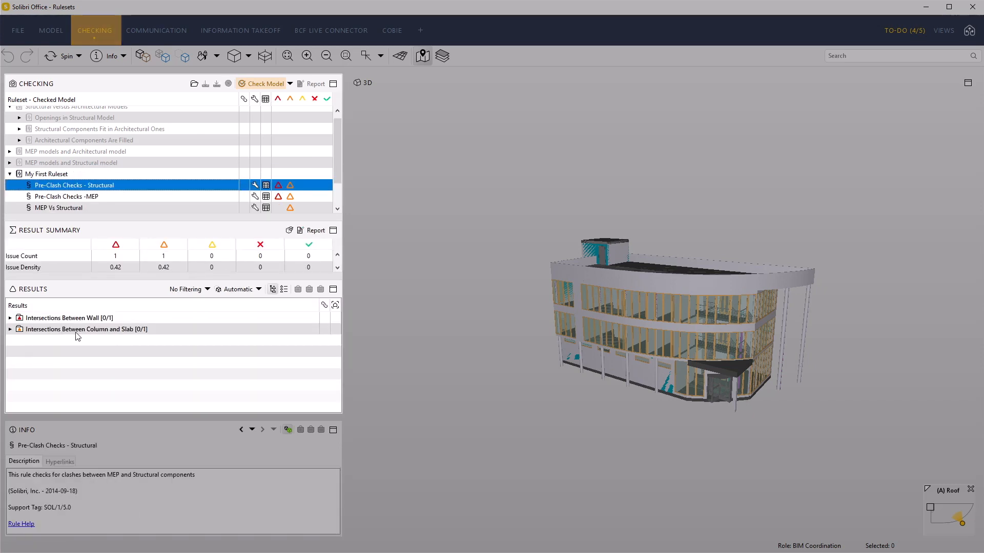
left_click(10, 318)
left_click(20, 329)
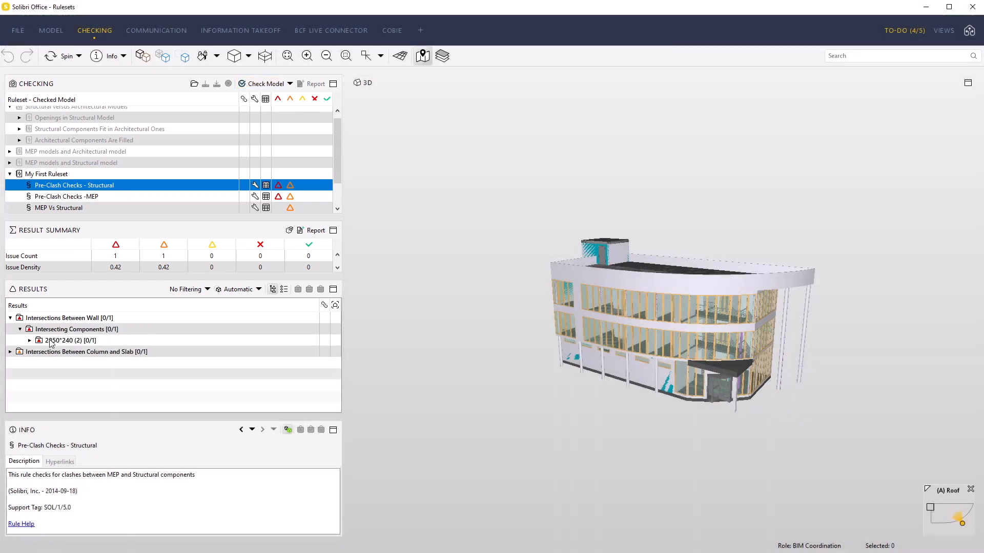
left_click(50, 342)
double_click(51, 341)
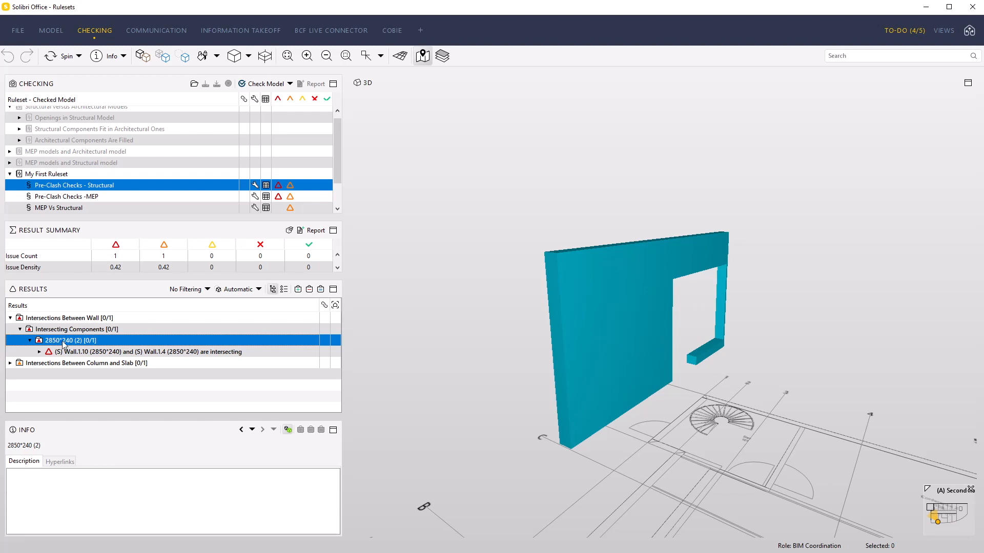
- Inspect the intersecting walls Wall.1.10 and Wall.1.4 individually in the 3D view
left_click(92, 352)
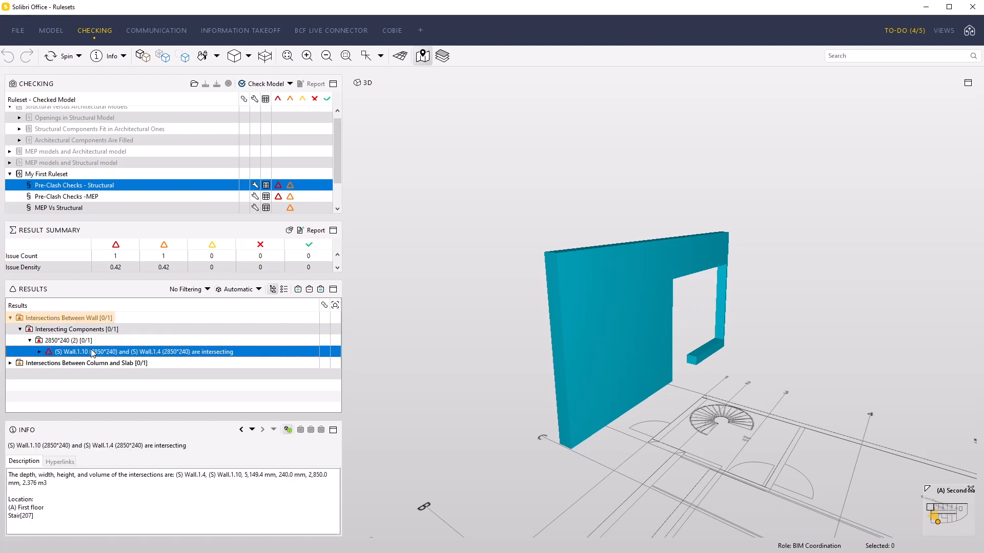
double_click(93, 353)
left_click(97, 363)
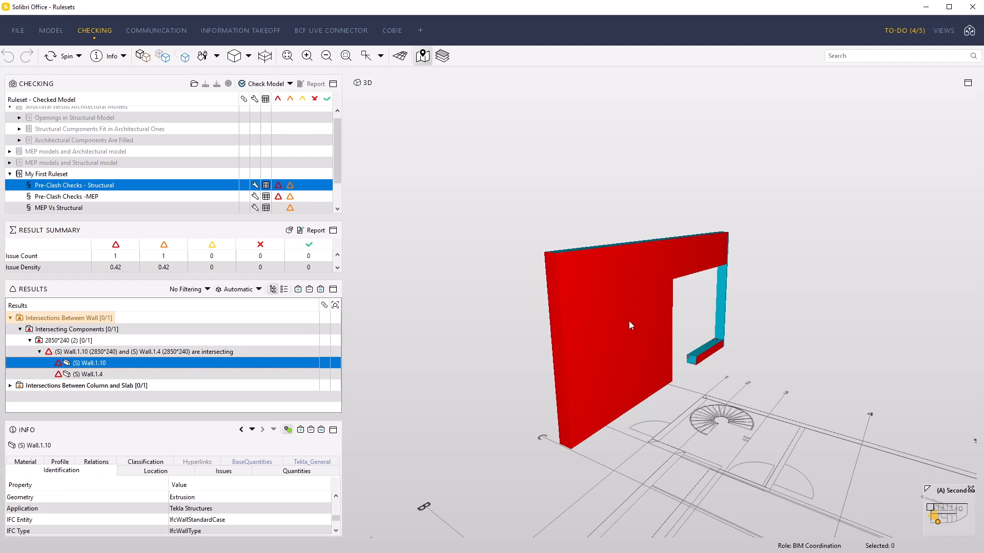
left_click_drag(586, 351, 558, 453)
left_click(184, 374)
left_click_drag(584, 318, 618, 264)
- Show the 200*10440 and D200 column and slab intersection in 3D and create a section box around it
left_click(10, 386)
left_click(20, 397)
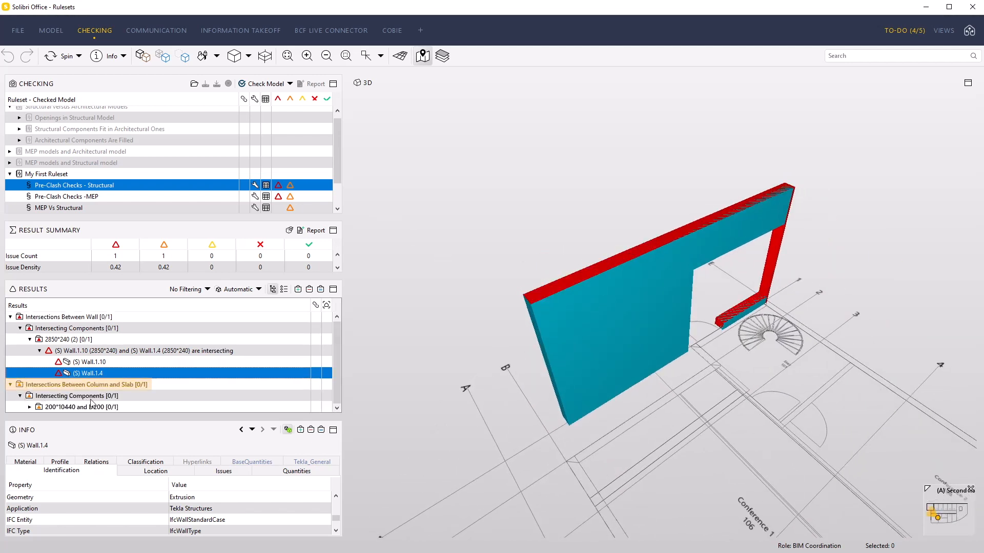
double_click(87, 408)
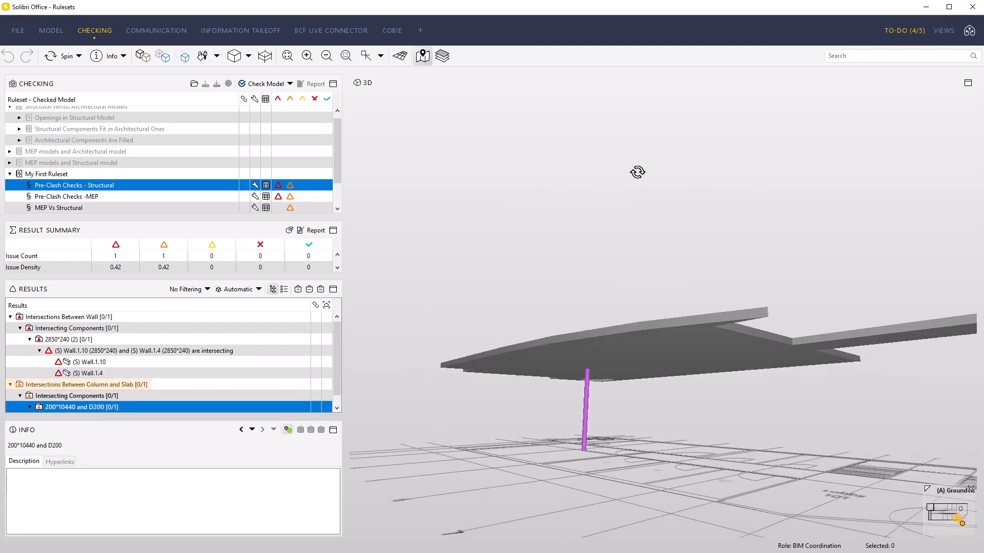
right_click(126, 408)
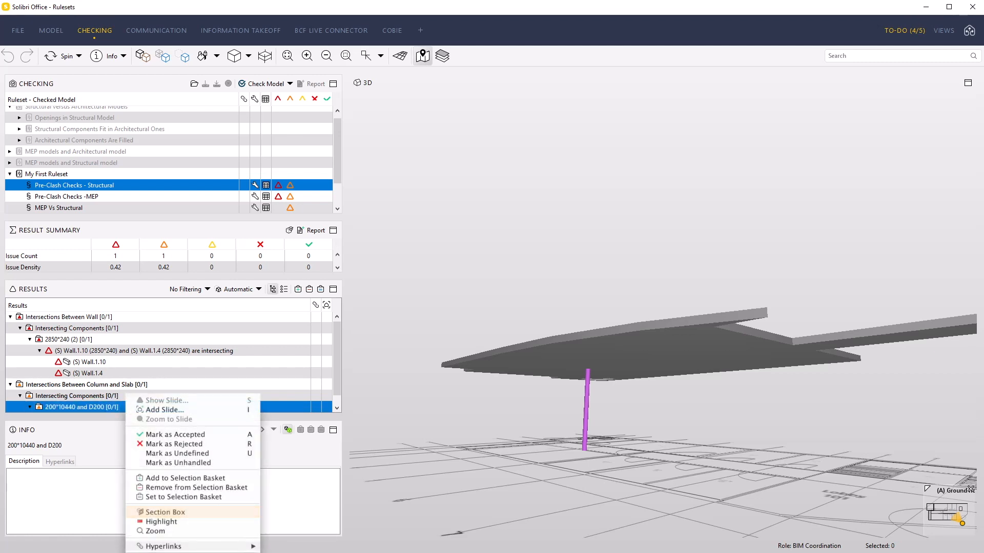
left_click(165, 512)
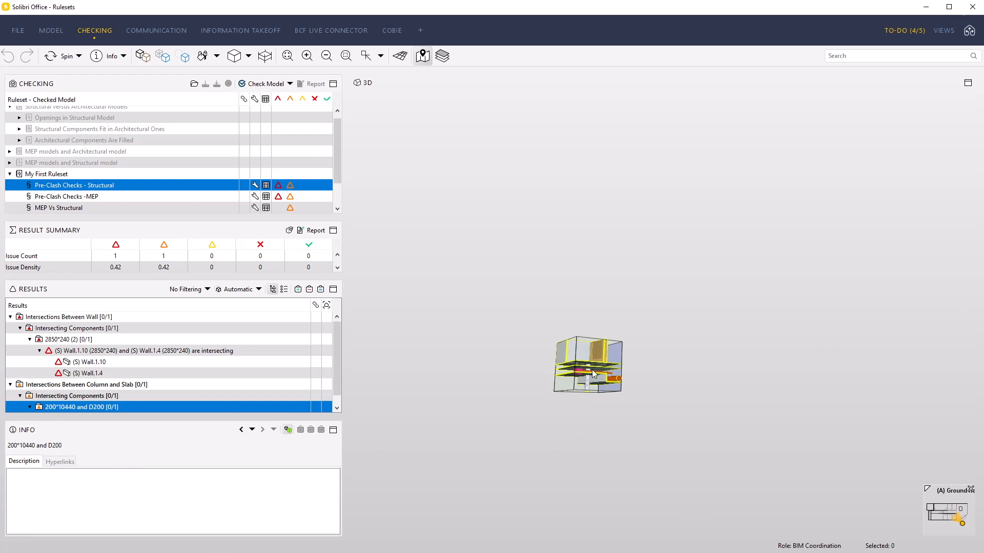
left_click_drag(591, 370, 612, 413)
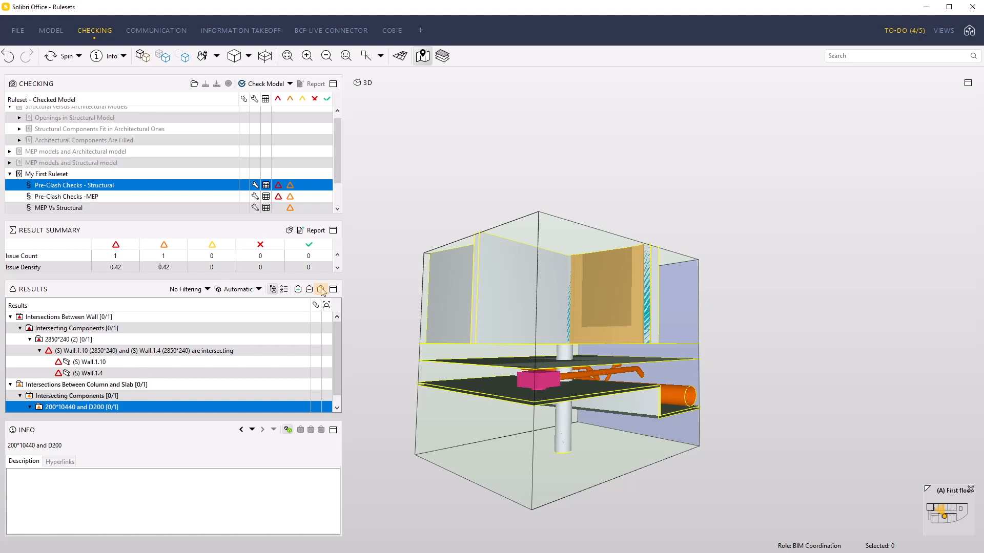
- Isolate the clashing column and slab inside the section box, and restore the view of the whole model
left_click(320, 290)
left_click_drag(569, 385, 552, 371)
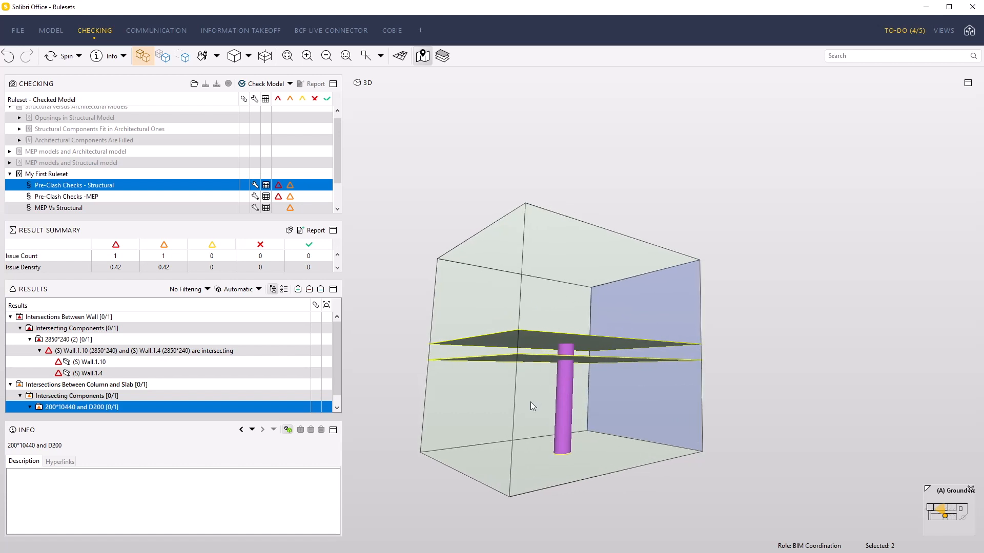
left_click(142, 57)
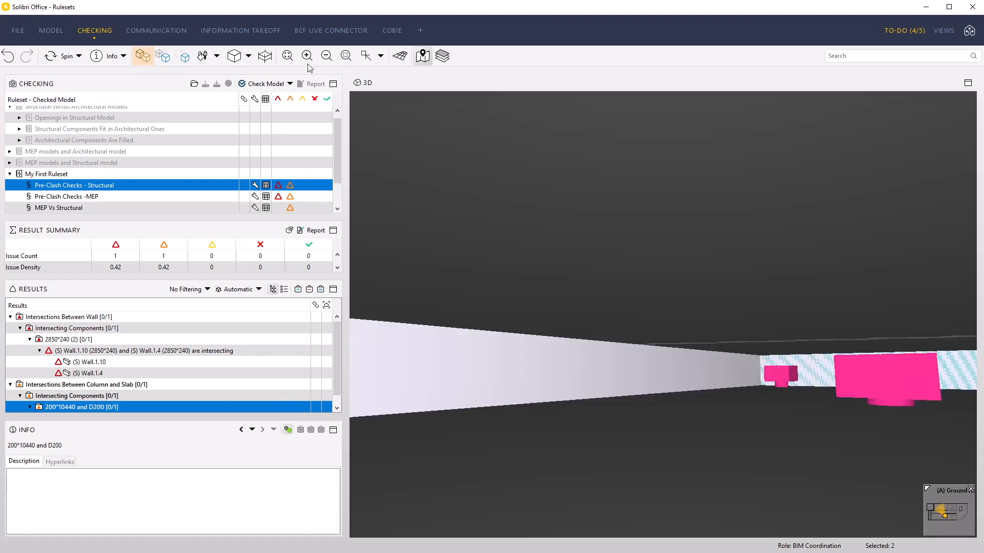
left_click(346, 56)
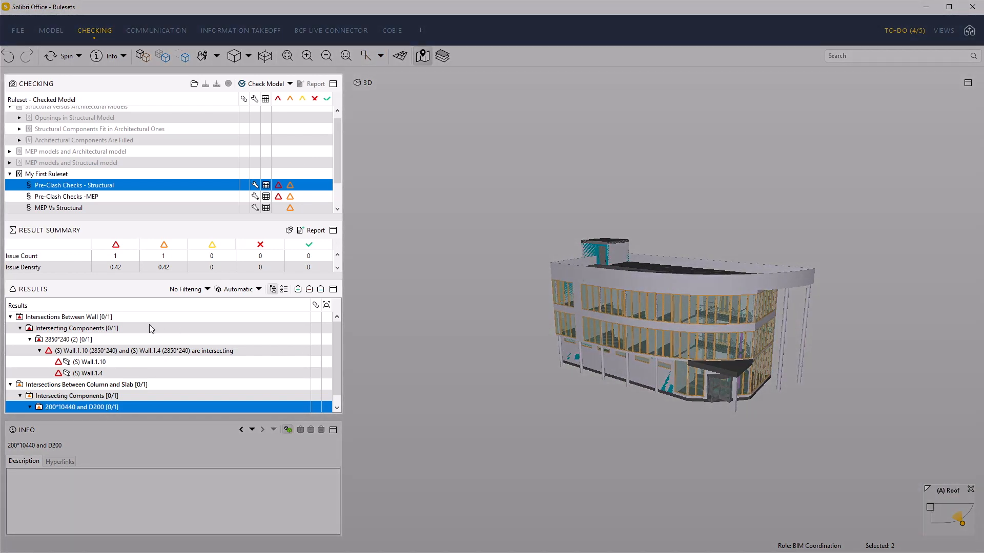
- Select all intersection results of the Pre-Clash Checks -MEP rule and examine the clashing ducts in 3D
scroll(52, 206, "down", 1)
left_click(71, 172)
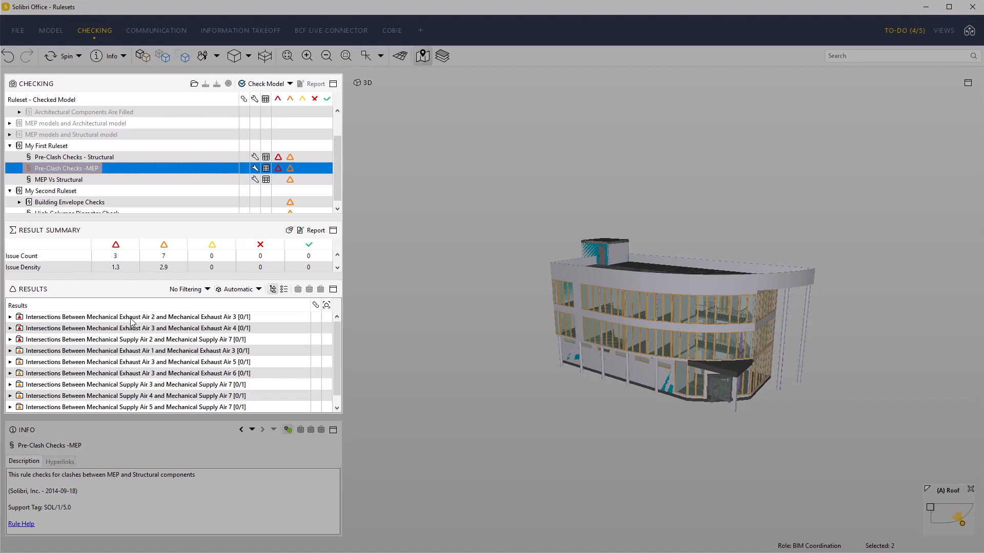
left_click(130, 318)
scroll(149, 405, "down", 1)
left_click(150, 407, "shift")
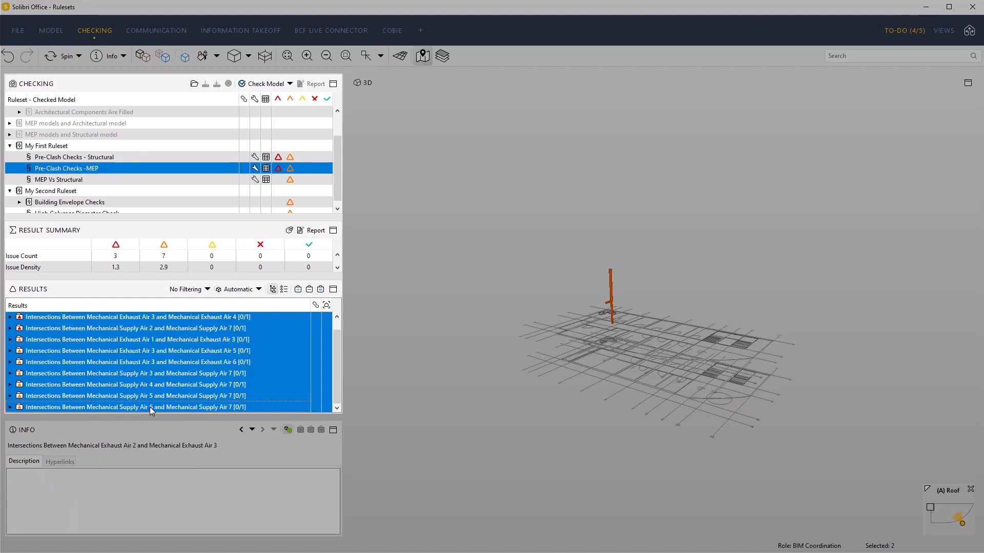
scroll(647, 312, "up", 5)
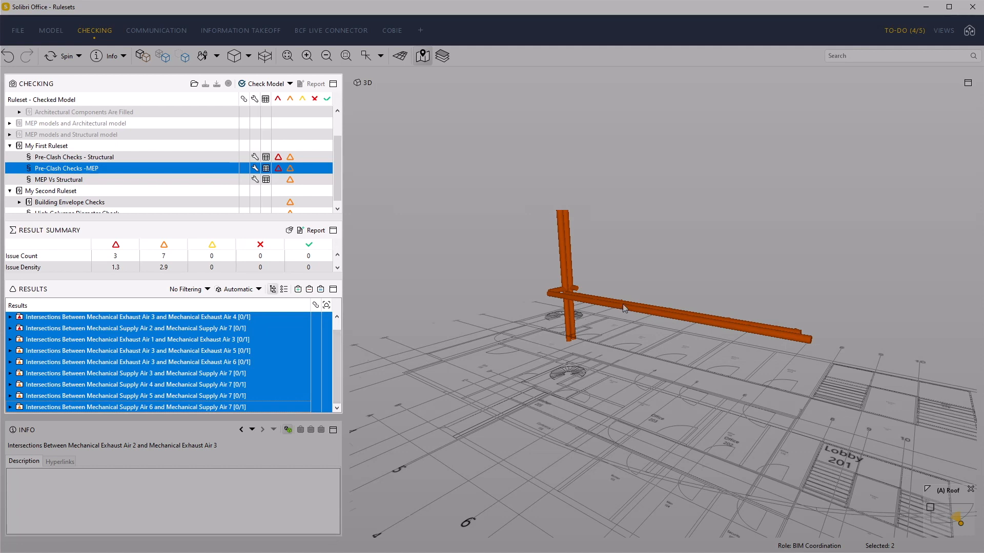
scroll(623, 304, "up", 2)
scroll(72, 403, "up", 1)
scroll(51, 393, "down", 1)
- Show the Duct.1.38 and Duct.1.47 clash under the Mechanical Supply Air 6 and Mechanical Supply Air 7 intersections
left_click(9, 408)
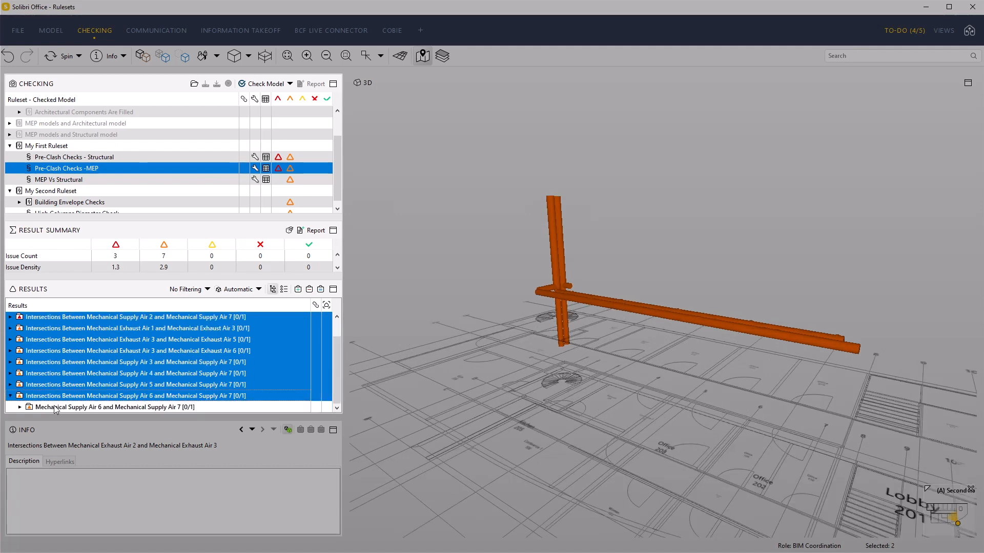
left_click(20, 408)
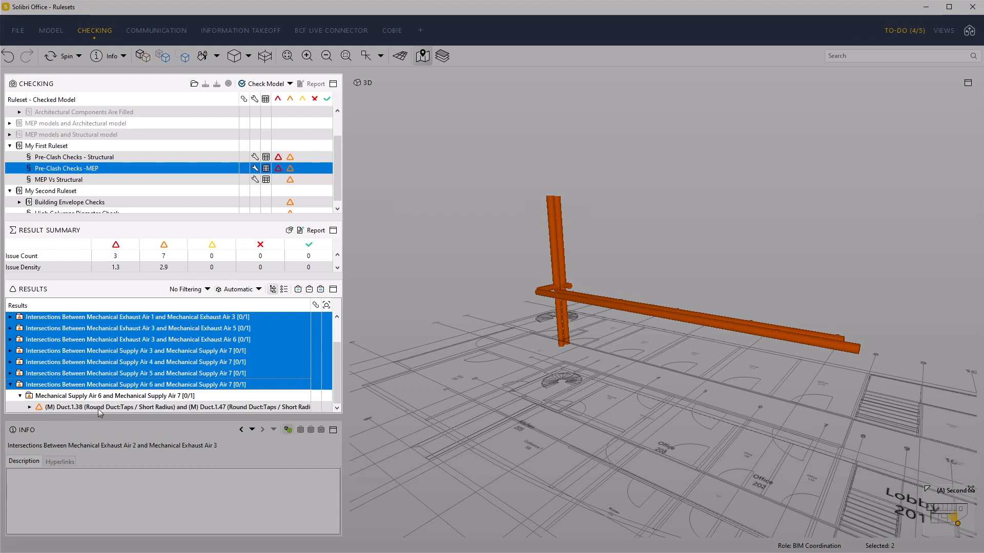
left_click(103, 407)
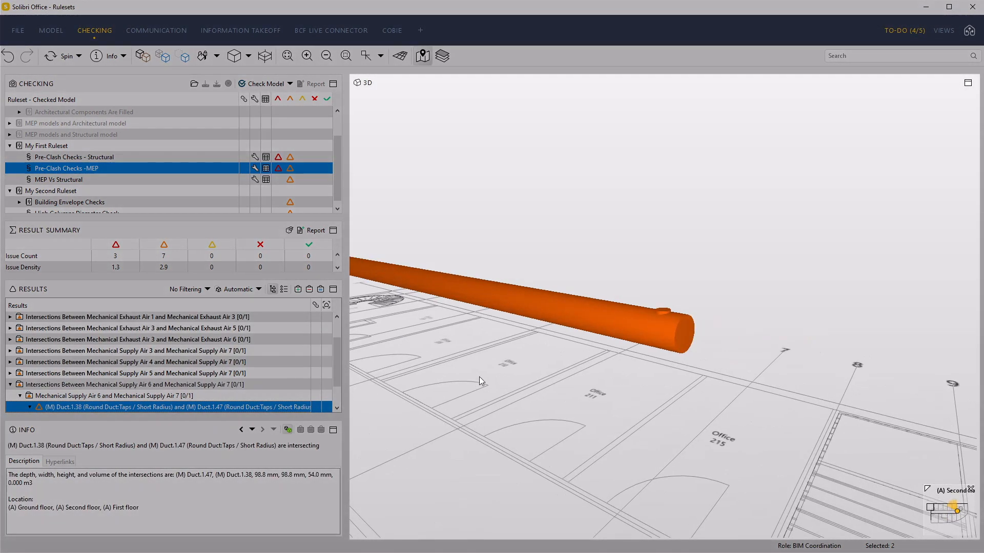
- Make the long round duct transparent to examine the short duct tap intersecting it
right_click(585, 313)
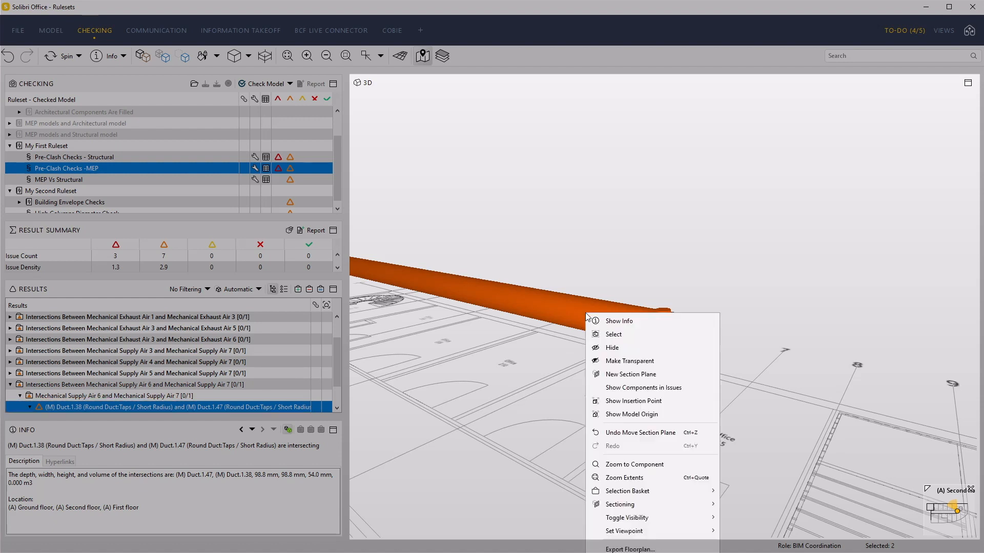
left_click(627, 361)
left_click_drag(651, 337, 585, 339)
- Place a section plane on the transparent duct's end, move it back through the tap, and restore the whole model view
key("0")
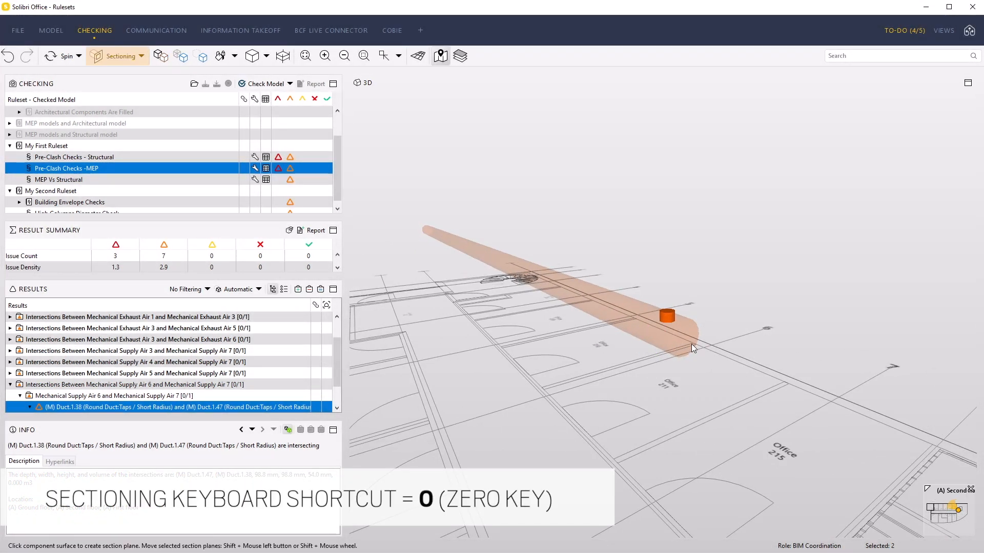
left_click(684, 339)
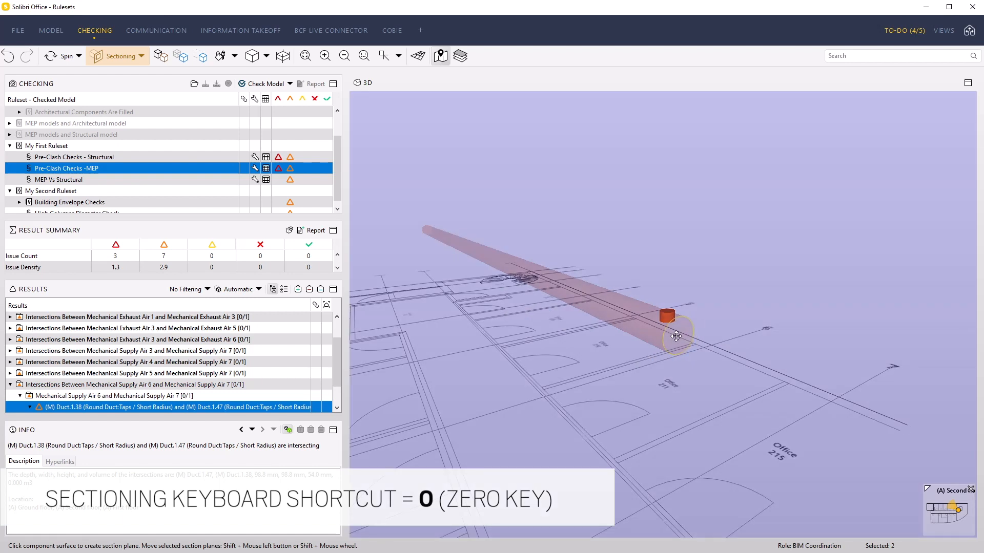
left_click_drag(663, 331, 654, 327, "shift")
key("0")
scroll(670, 323, "up", 2)
scroll(670, 322, "up", 2)
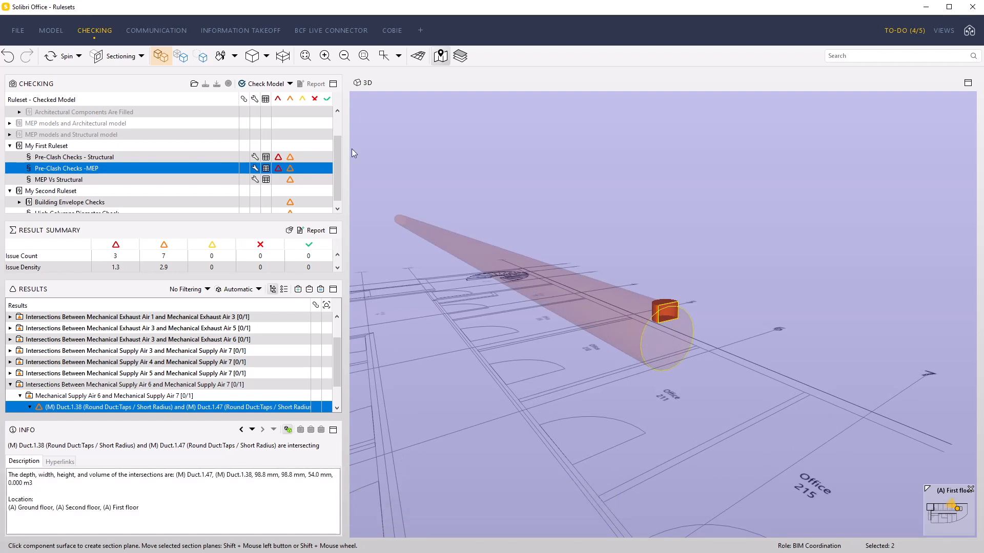
left_click(160, 58)
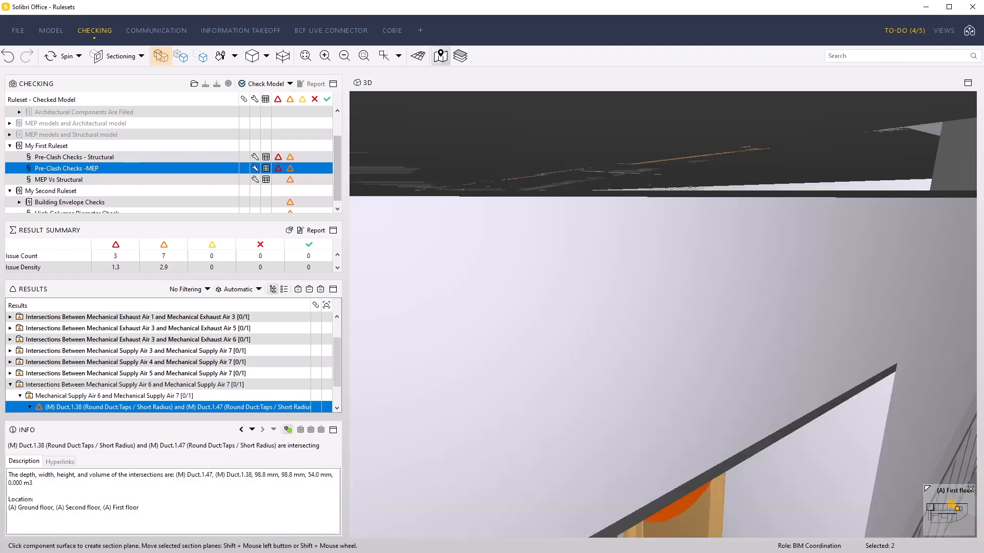
left_click(364, 56)
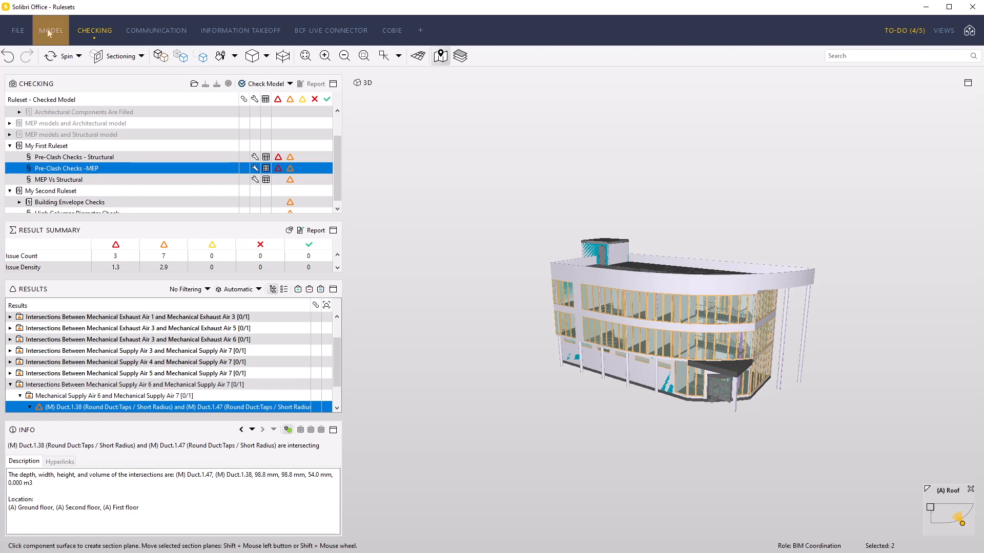
- Expand the Ventilation Model's systems in the model tree and examine the components grouped under Mechanical Exhaust Air 4
left_click(50, 34)
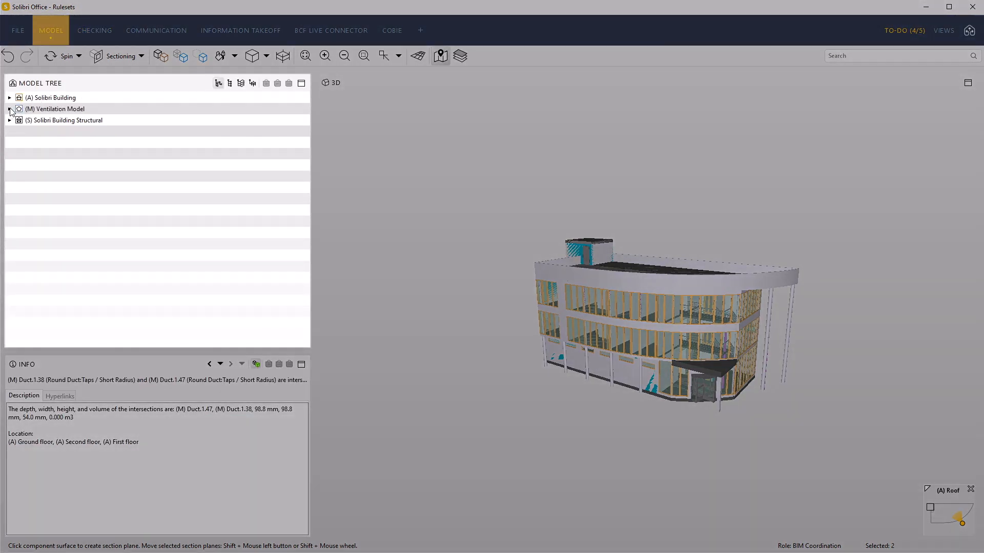
left_click(10, 110)
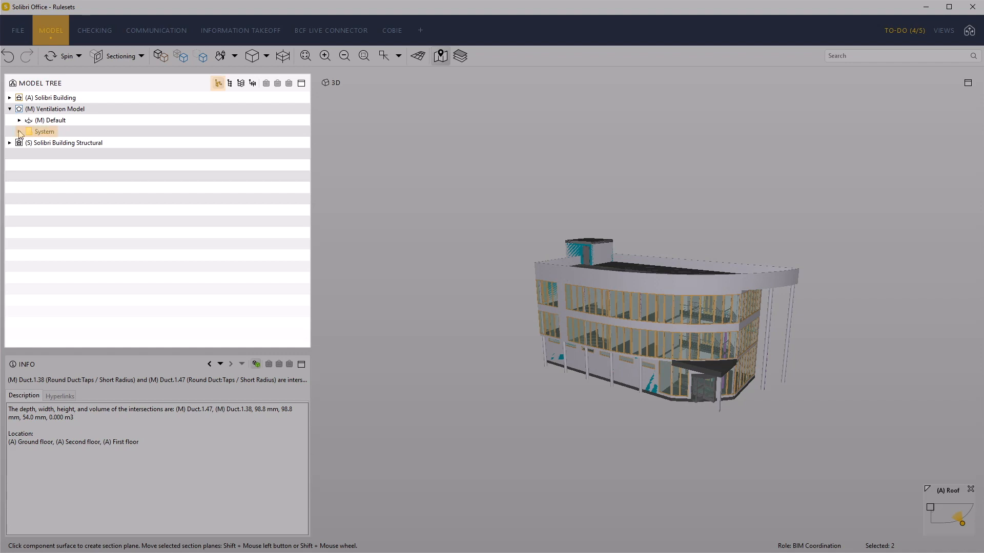
left_click(20, 132)
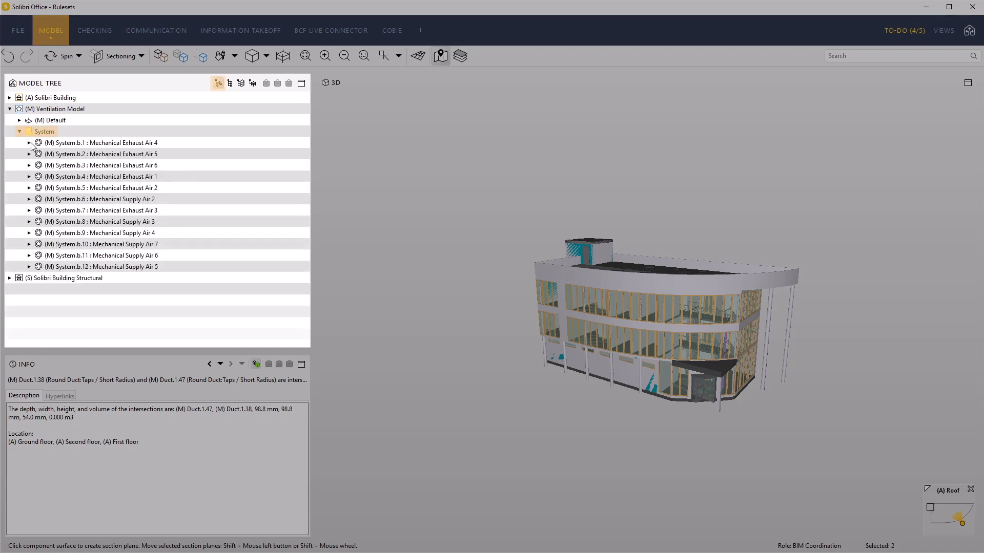
left_click(29, 143)
left_click(108, 145)
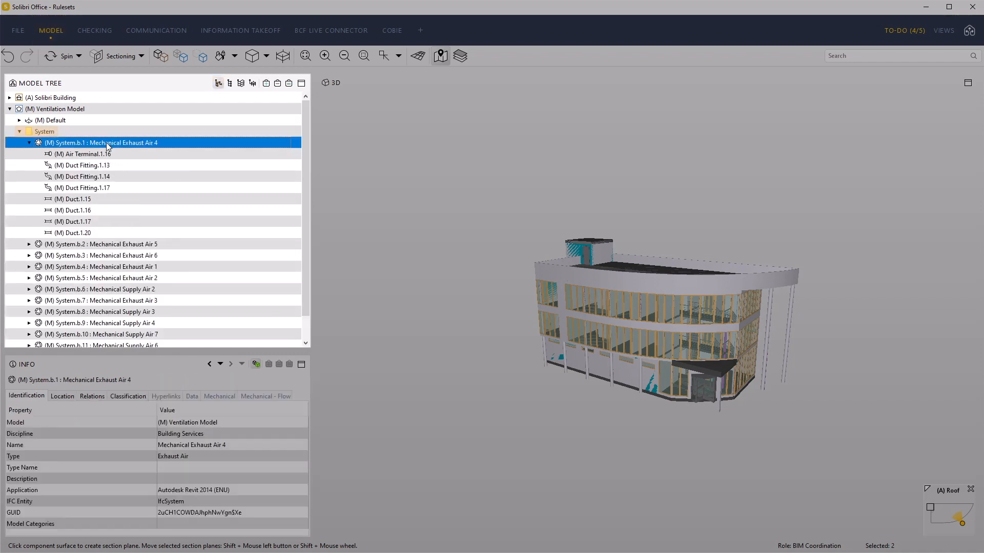
left_click(101, 155)
left_click(97, 166)
left_click(97, 176)
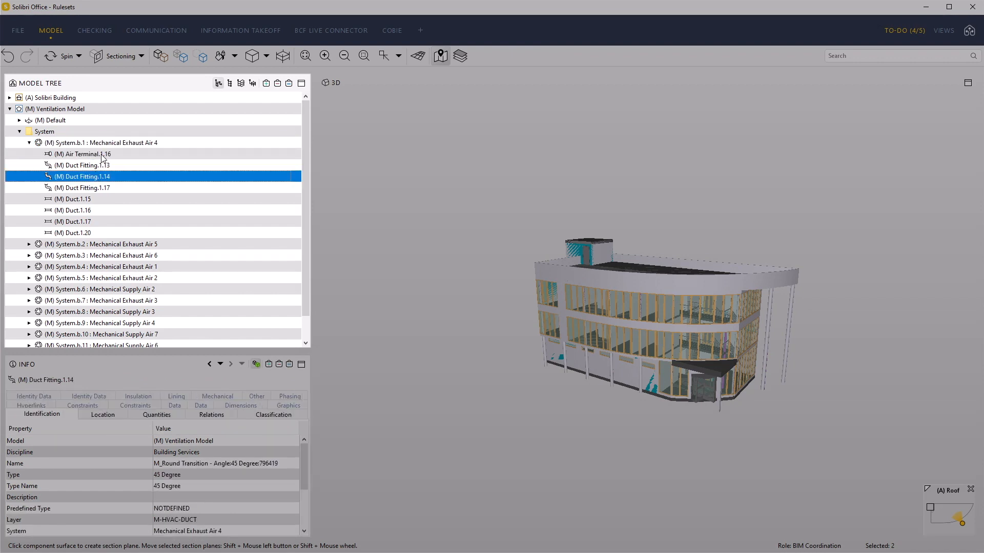
double_click(102, 143)
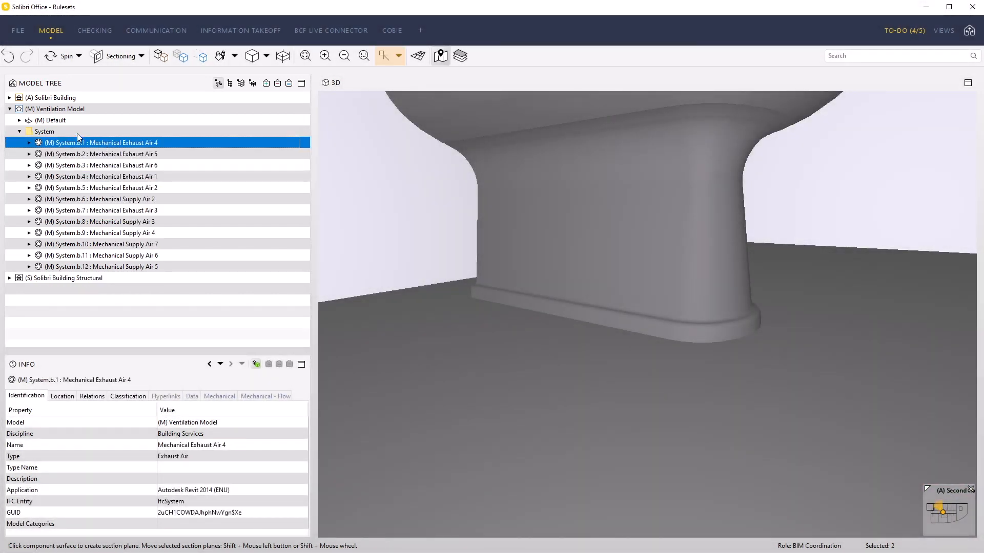
left_click(77, 133)
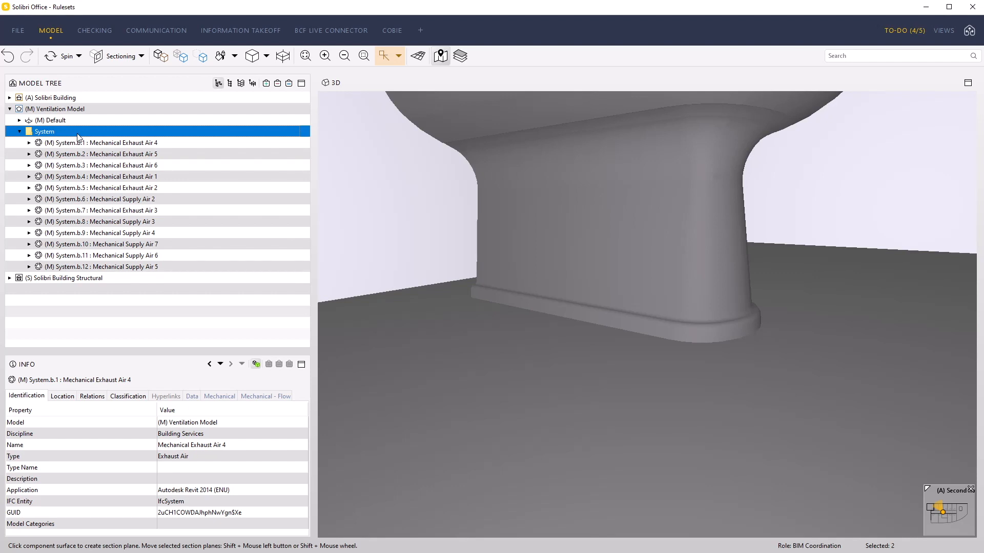
left_click(385, 55)
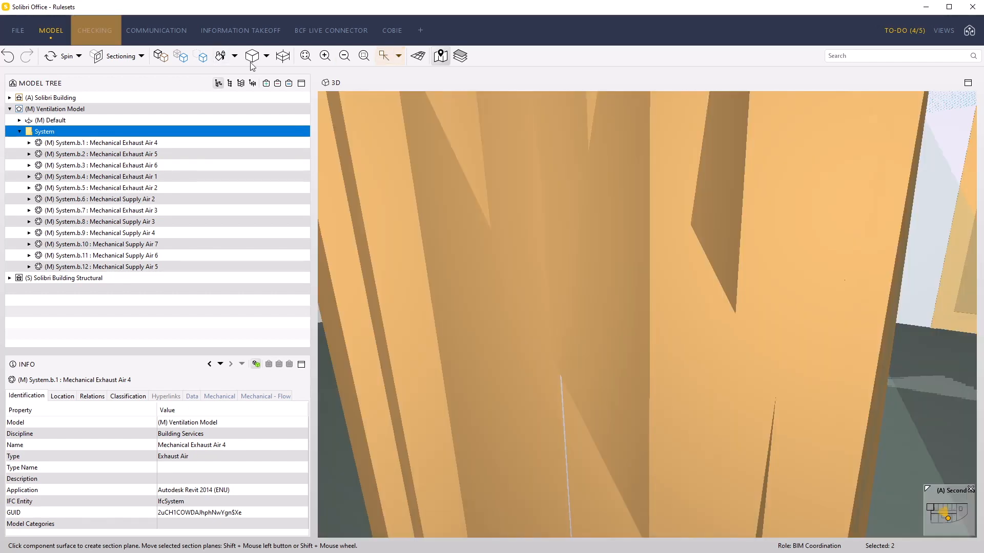
- Set the Pre-Clash Checks -MEP rule not to ignore intersections in the same system or in the same layer and model
left_click(86, 34)
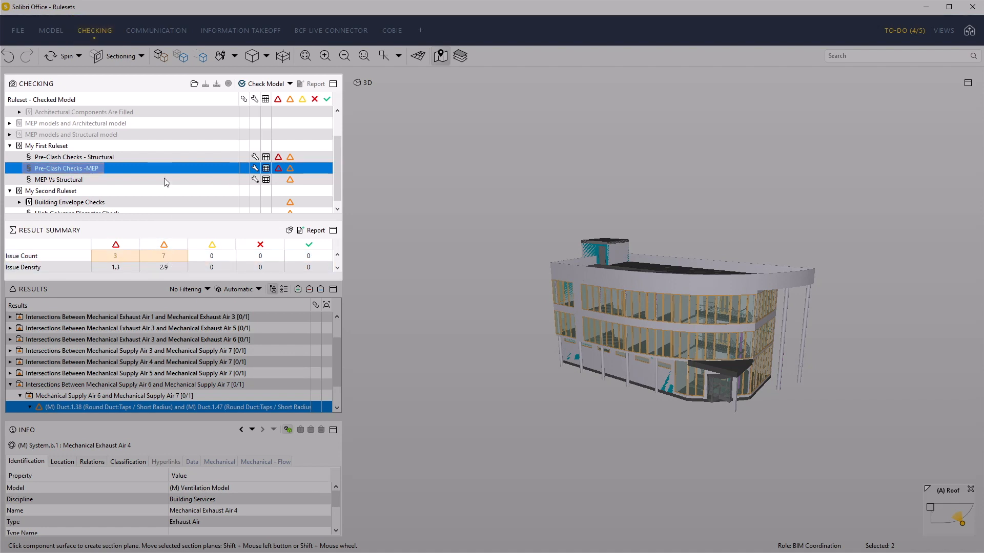
scroll(134, 170, "down", 1)
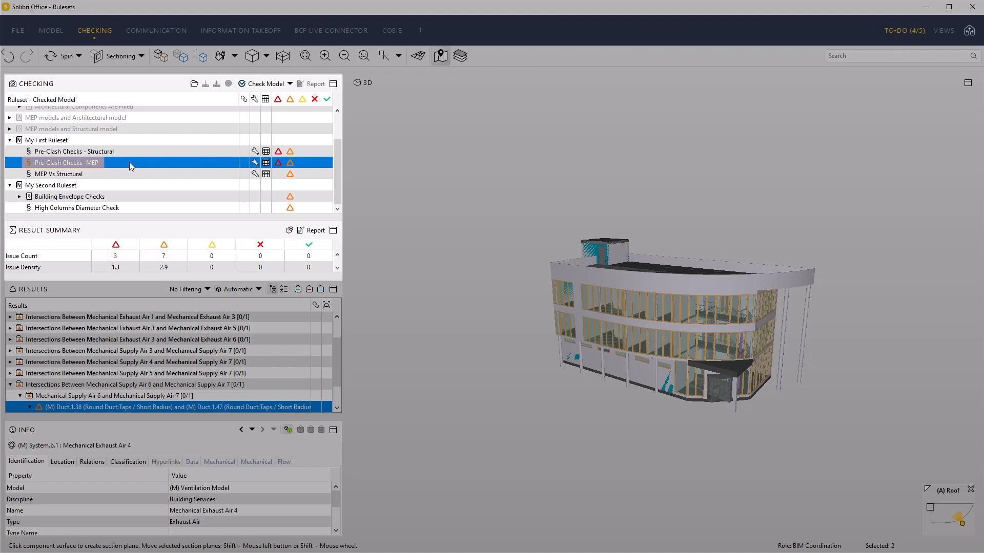
right_click(129, 163)
left_click(158, 197)
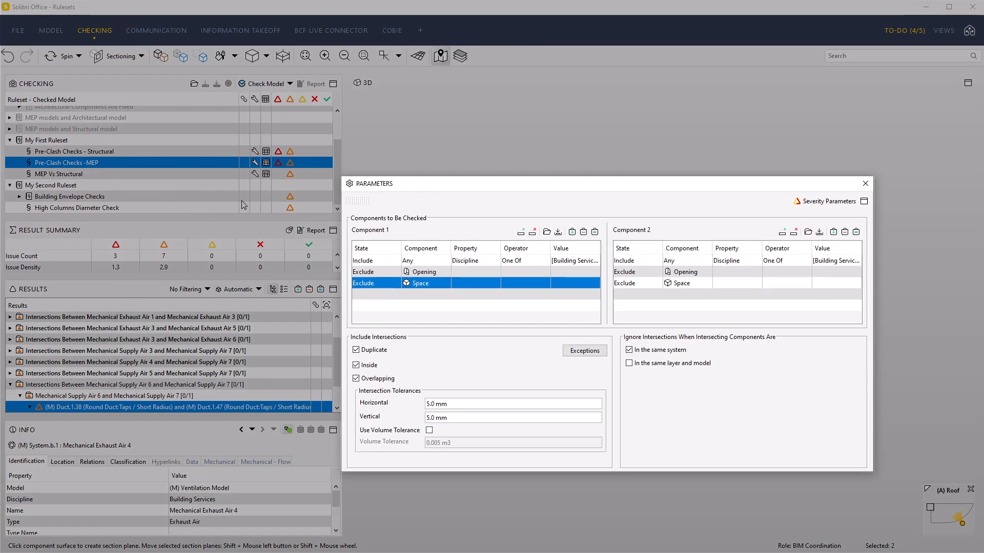
left_click(629, 351)
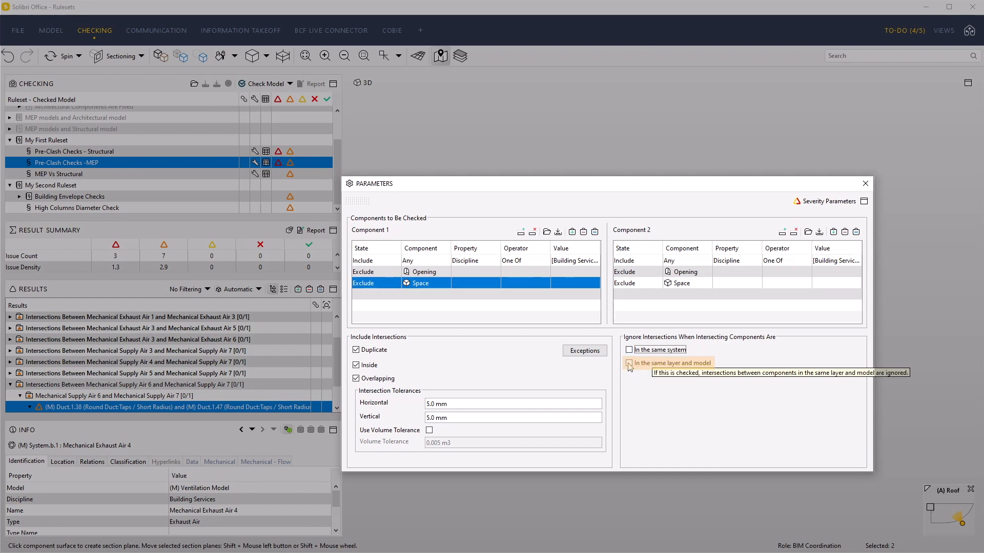
left_click(629, 364)
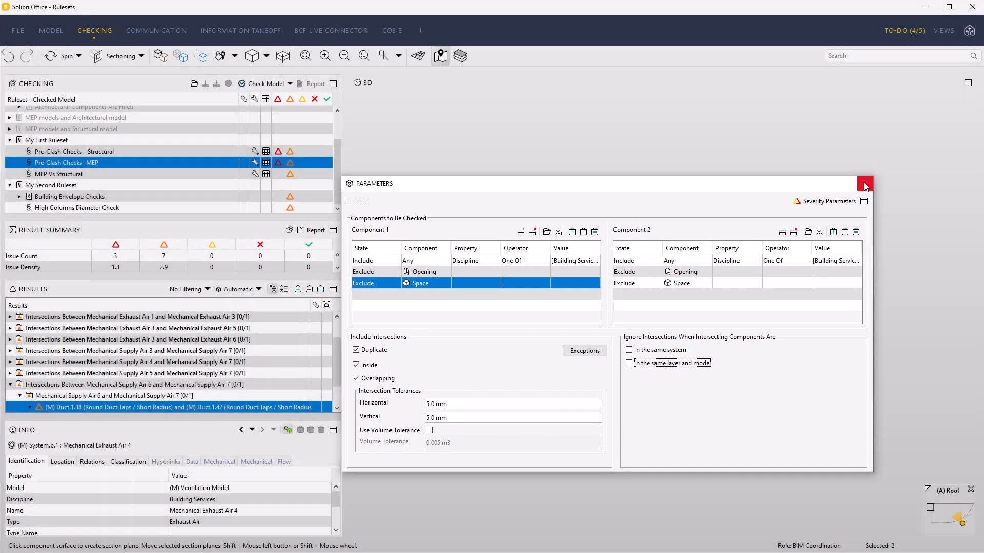
left_click(865, 184)
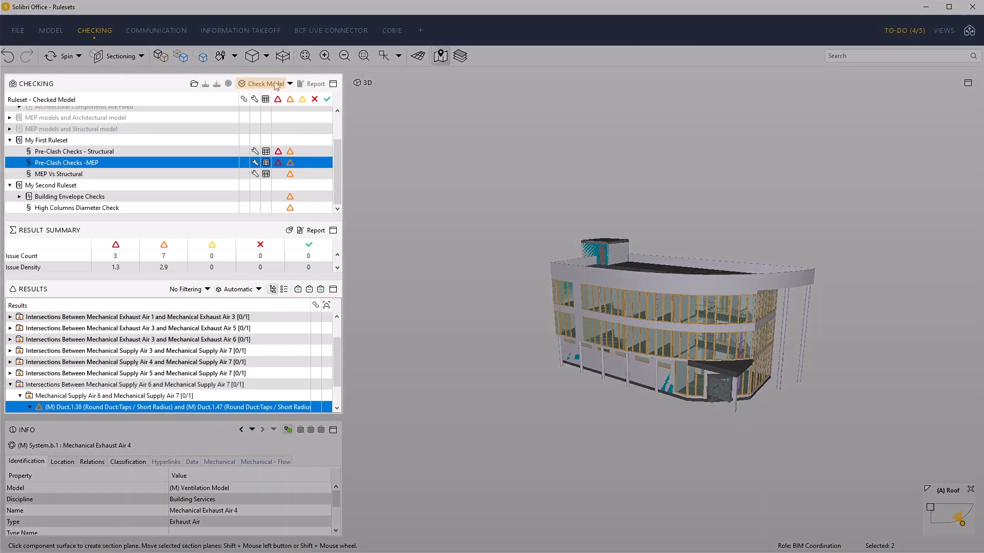
- Check the model again and expand the intersection results within Mechanical Supply Air 7
left_click(276, 86)
left_click(225, 192)
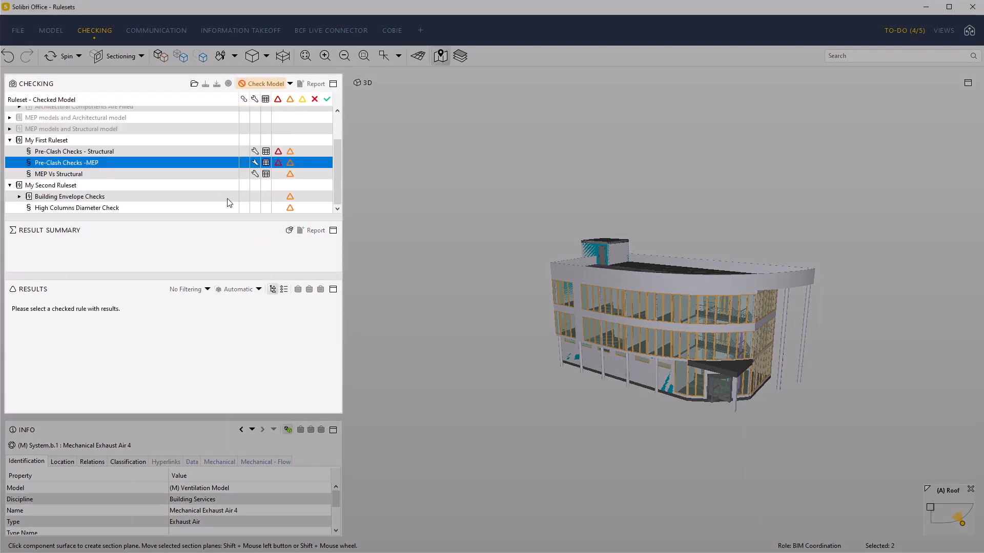
scroll(206, 362, "down", 2)
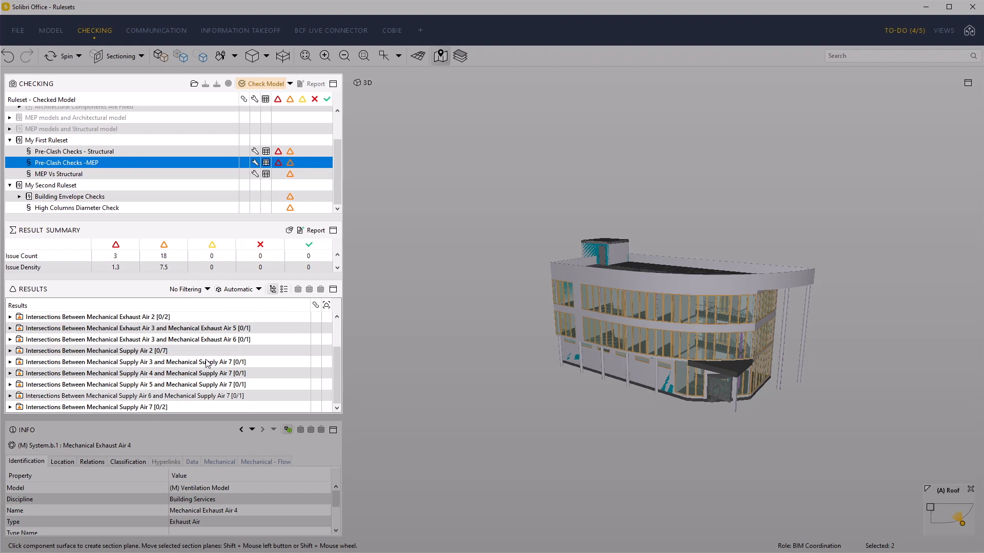
left_click(10, 407)
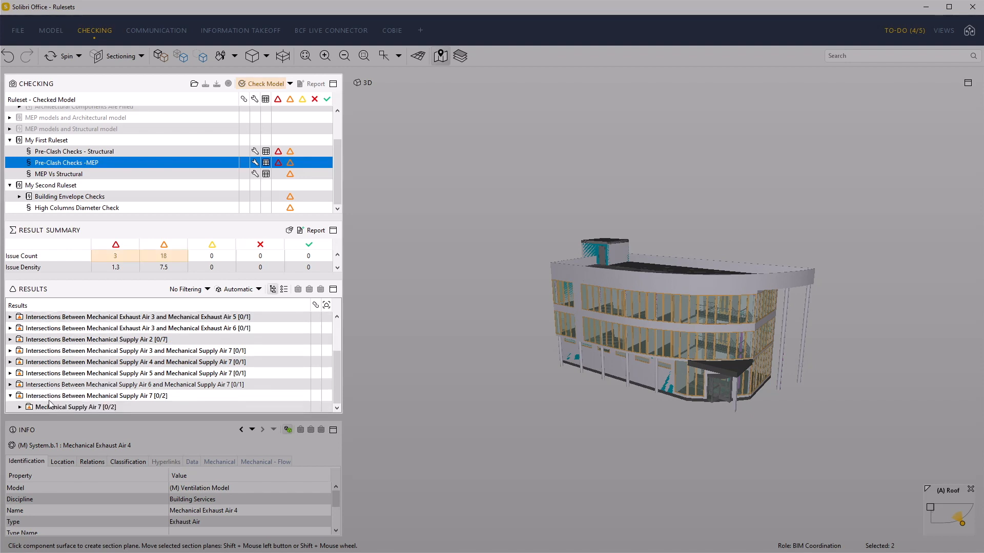
left_click(20, 407)
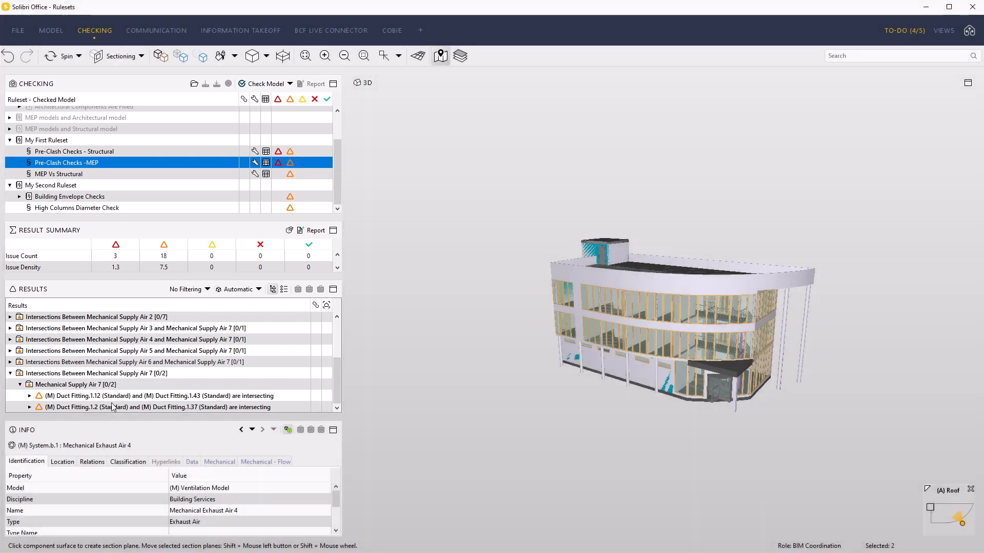
- Show the Duct Fitting.1.2 and Duct Fitting.1.37 clash in 3D and examine how the fittings overlap
double_click(114, 408)
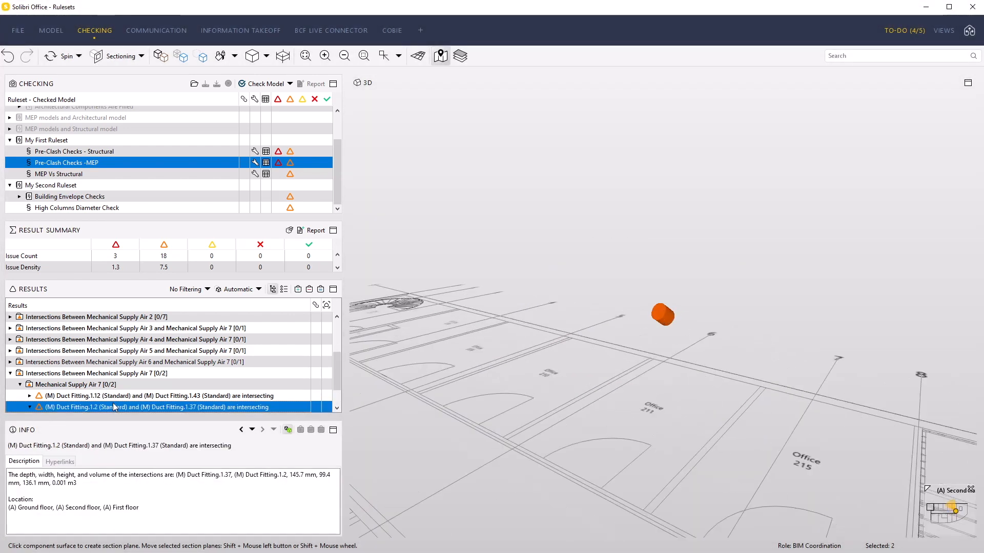
left_click(112, 395)
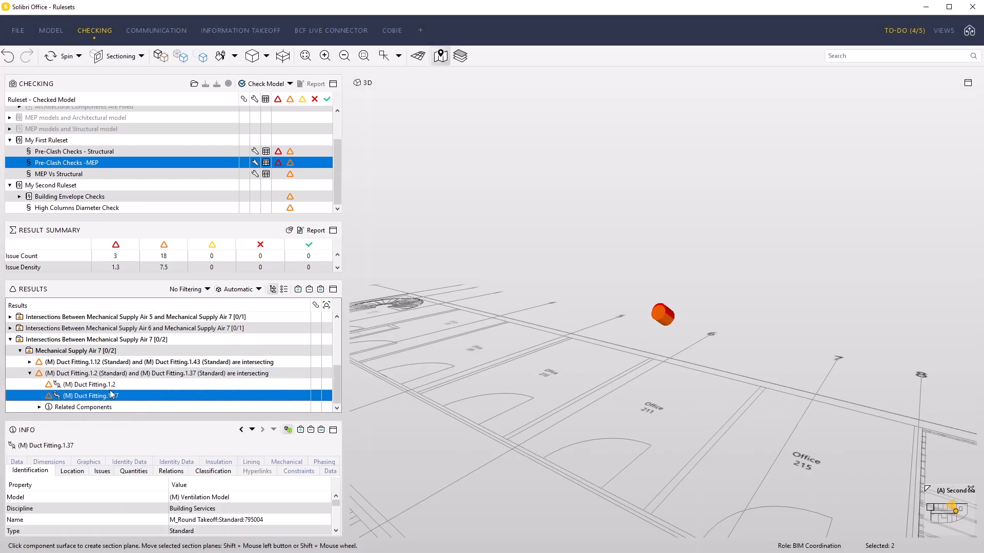
scroll(662, 317, "up", 5)
left_click_drag(665, 319, 575, 345)
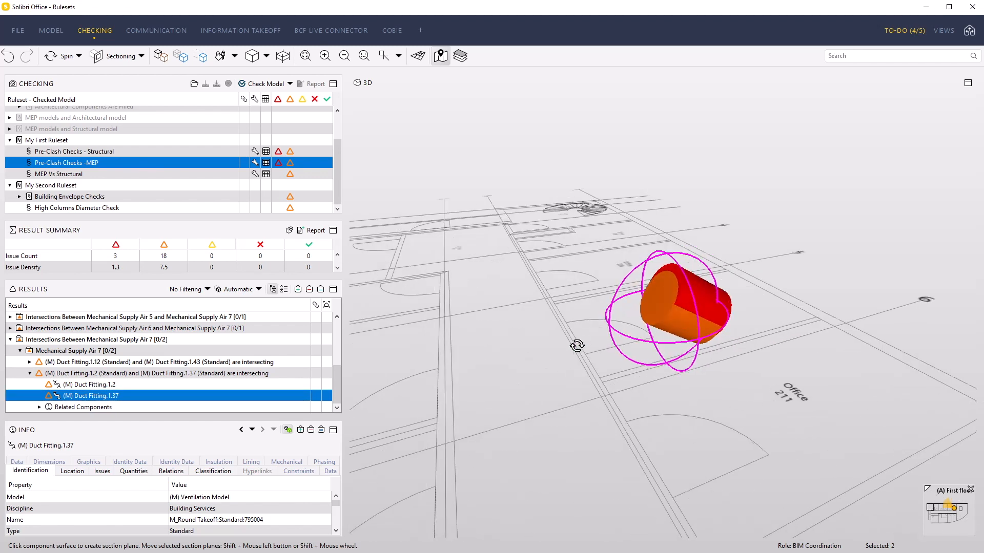
- Inspect the layer, system and mechanical system classification properties of Duct Fitting.1.2
left_click(99, 385)
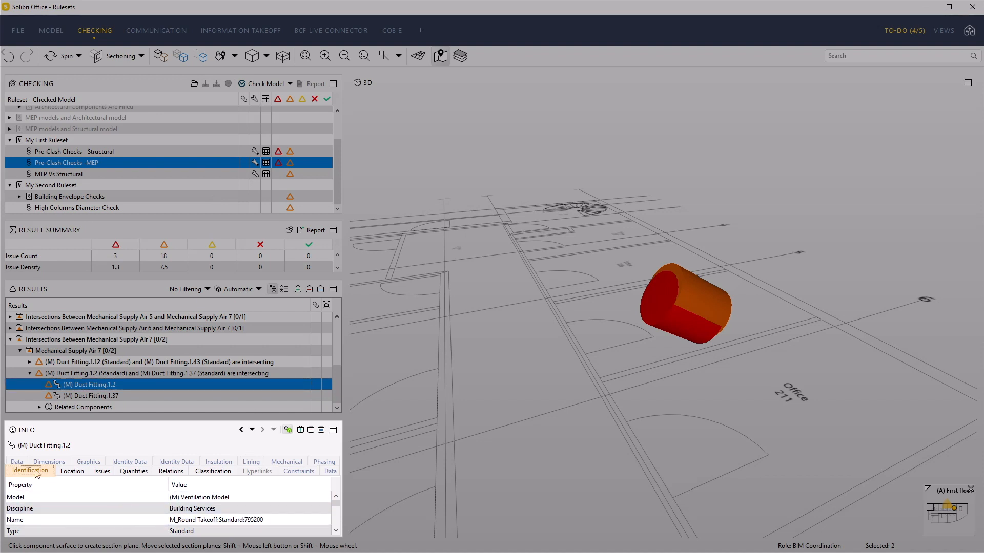
scroll(197, 512, "down", 3)
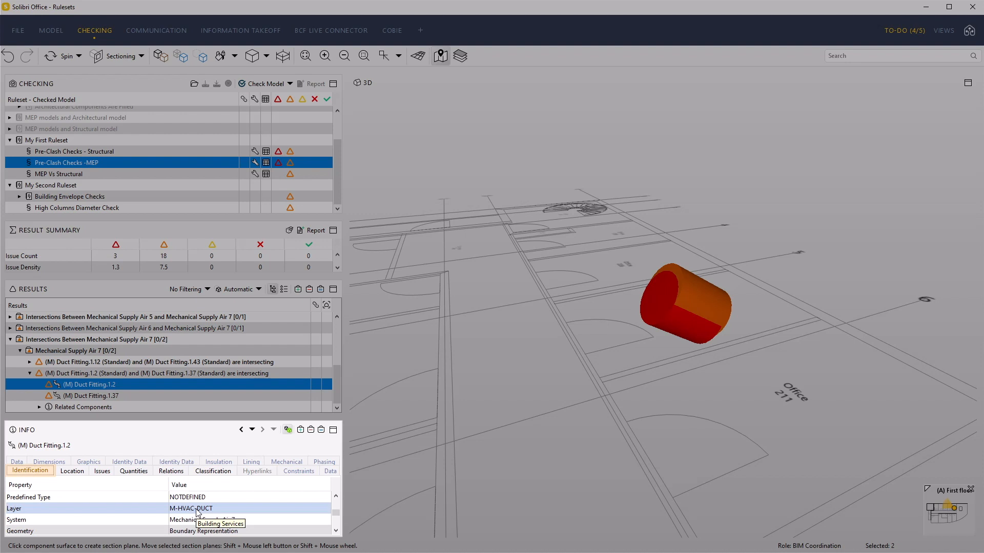
left_click(140, 522)
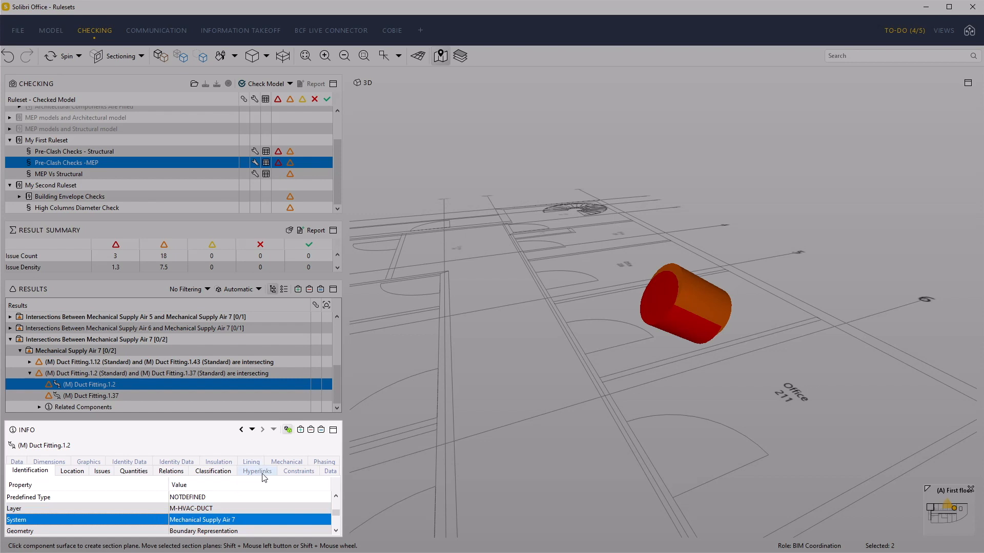
left_click(294, 466)
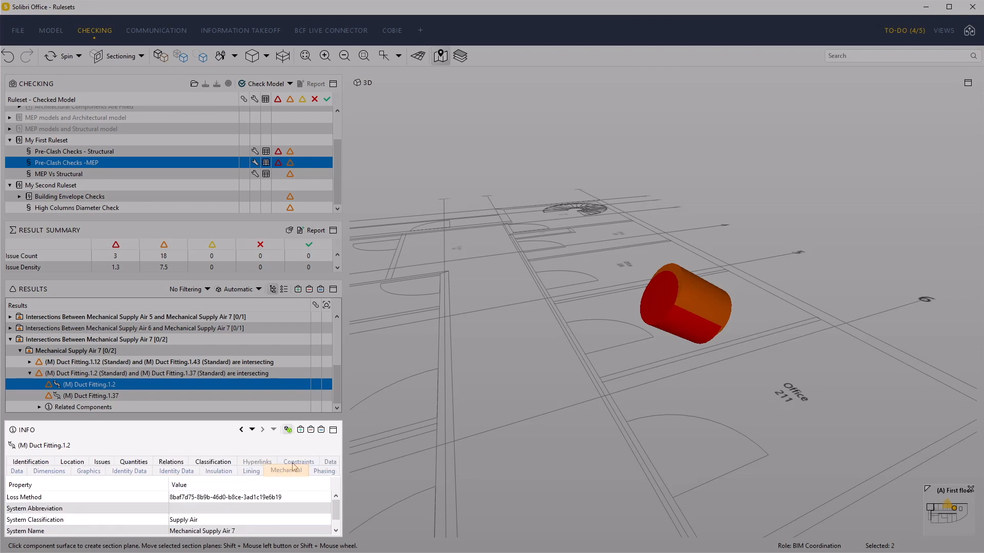
left_click(255, 519)
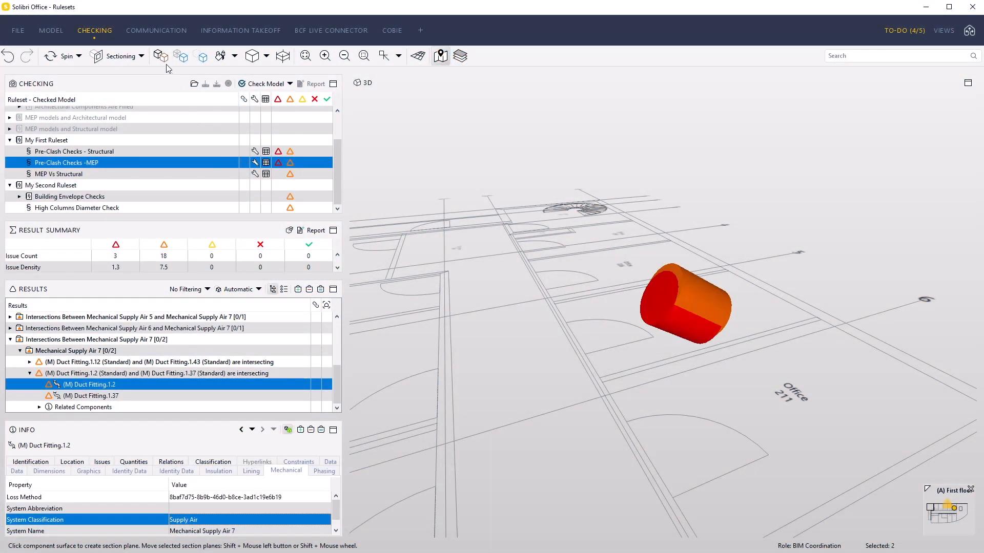
- Show the whole building model again and switch from the Sectioning tool to the Info tool
left_click(160, 57)
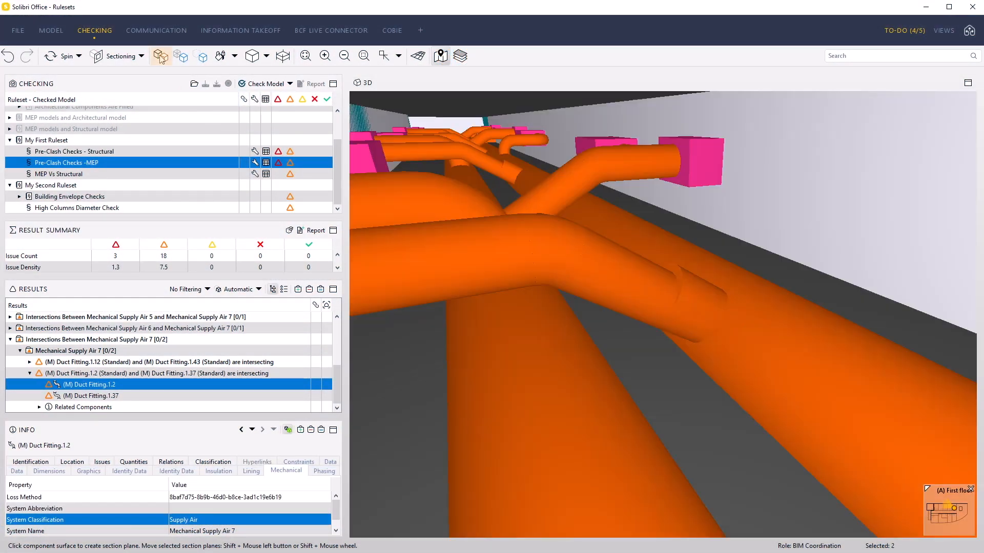
left_click(142, 57)
left_click(123, 76)
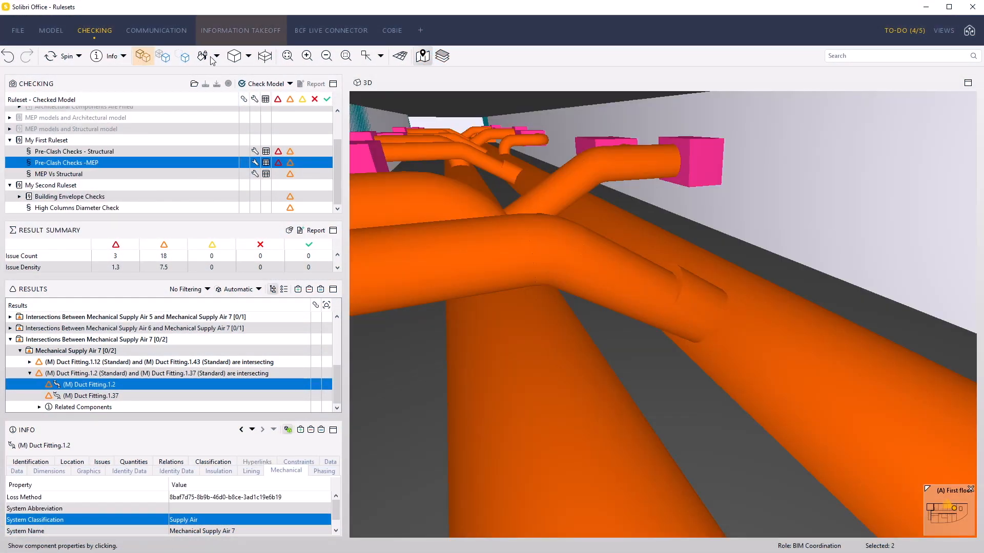
left_click(365, 56)
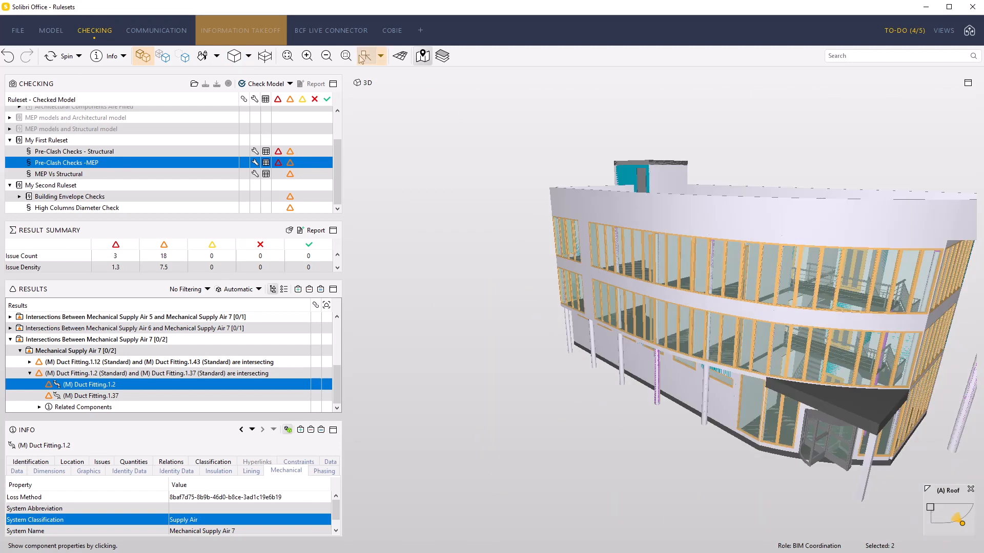
- Go to Information Takeoff without choosing a takeoff definition and create a new classification named MEP Systems
left_click(251, 30)
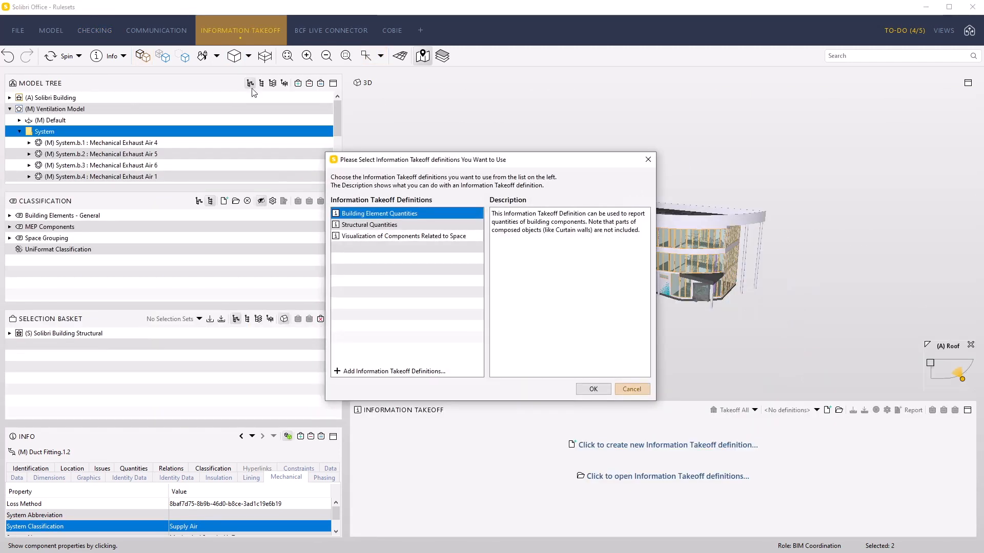
left_click(631, 389)
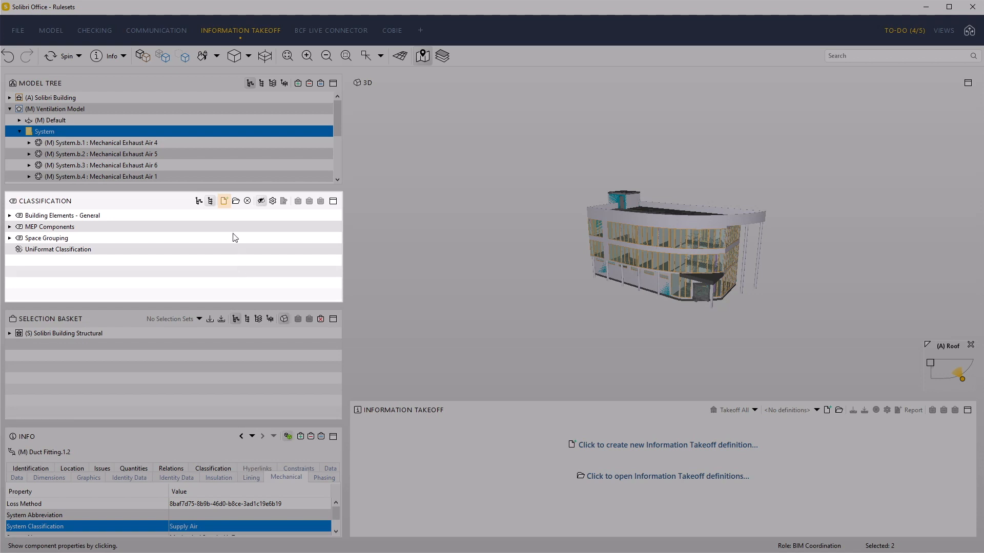
left_click(224, 201)
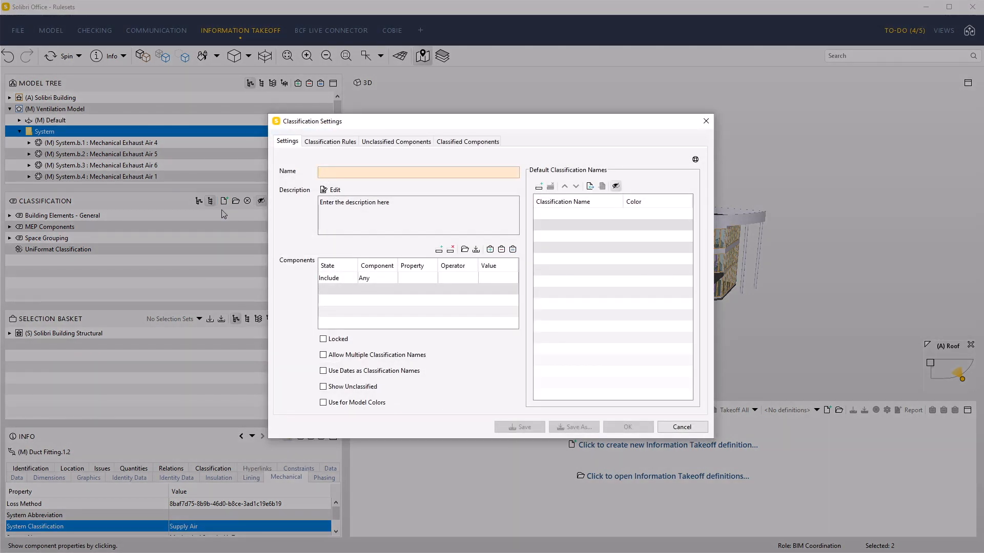
type("MEP Systems")
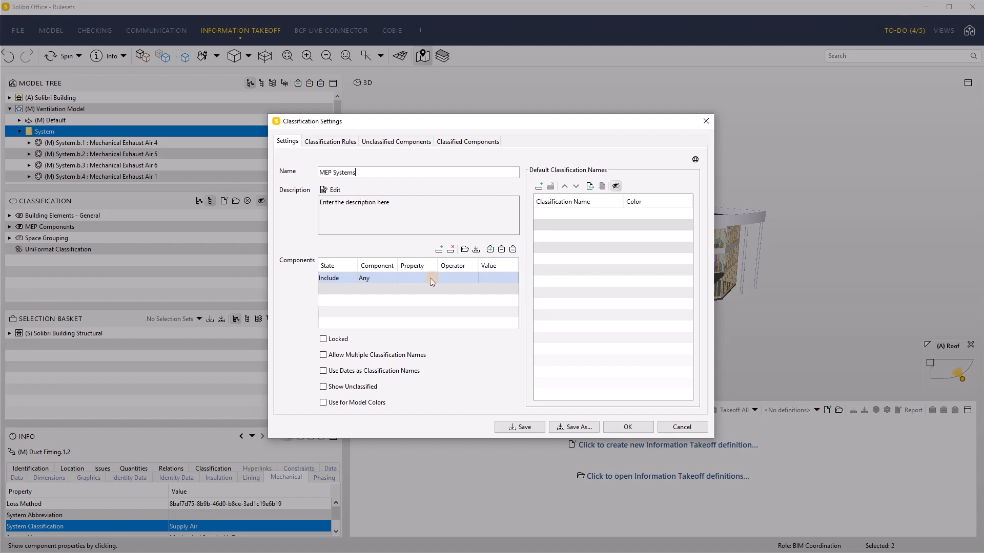
- Filter the included components of the MEP Systems classification by the Discipline property with the One Of operator
left_click(432, 279)
left_click(413, 226)
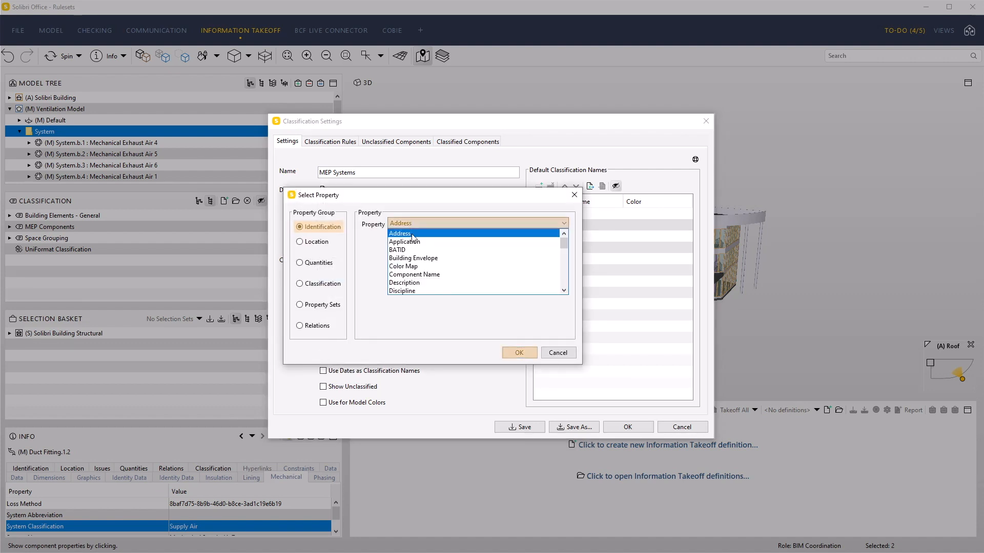
left_click(405, 291)
left_click(517, 354)
left_click(458, 278)
left_click(458, 278)
left_click(455, 285)
- Set the Discipline filter values to Air Conditioning, Building Services, Cooling, Electrical, HVAC, Heat, Process, Special Piping, Sprinkler and Ventilation
left_click(499, 279)
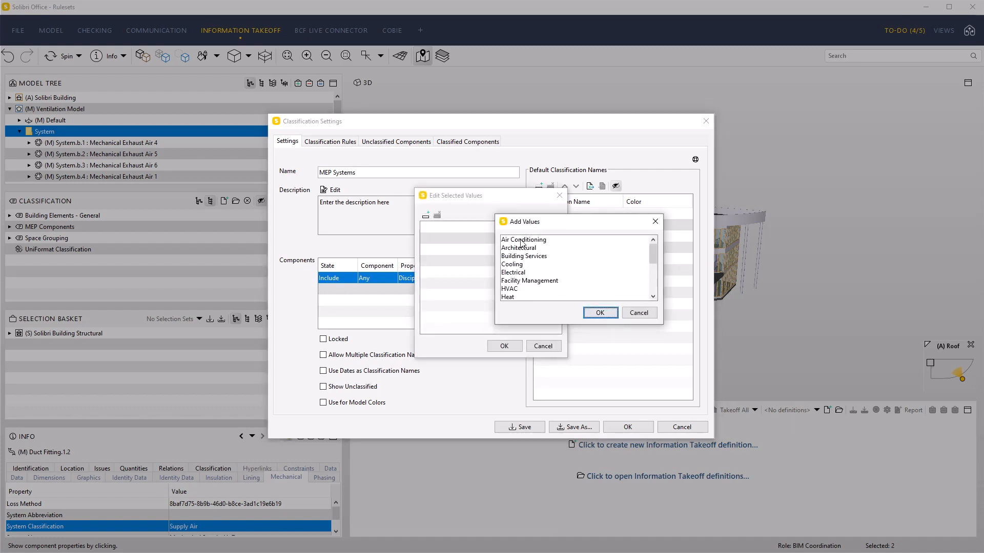
left_click(522, 241)
left_click(519, 257, "ctrl")
left_click(516, 264, "ctrl")
left_click(519, 272, "ctrl")
left_click(519, 289, "ctrl")
left_click(512, 298, "ctrl")
scroll(533, 286, "down", 3)
scroll(533, 286, "up", 2)
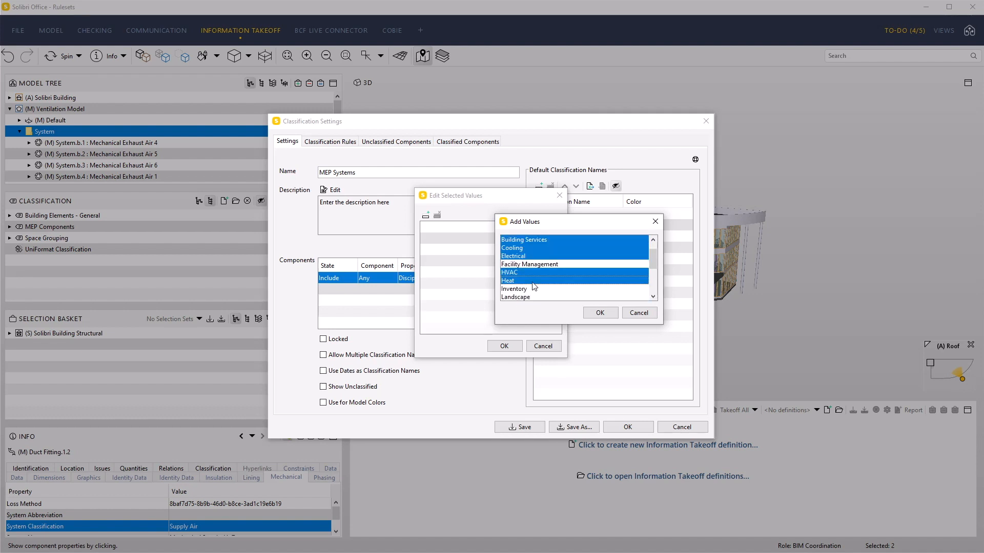
scroll(533, 286, "down", 5)
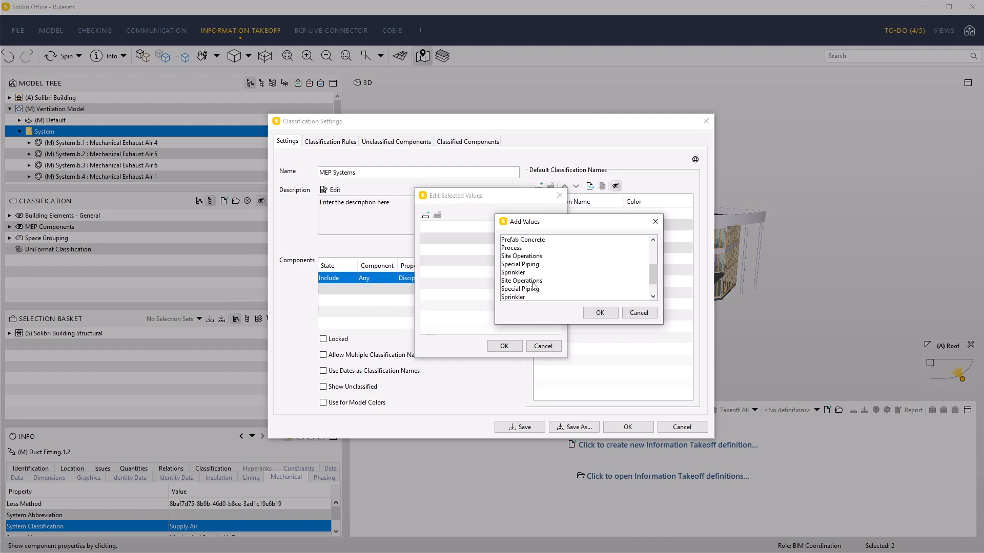
left_click(521, 248, "ctrl")
left_click(528, 265, "ctrl")
left_click(523, 275, "ctrl")
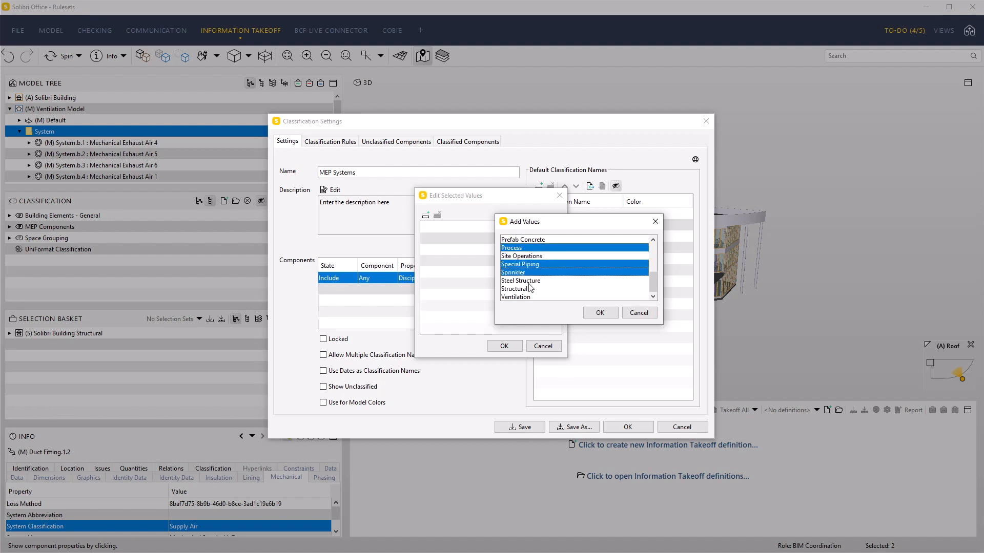
left_click(523, 290, "ctrl")
left_click(515, 290, "ctrl")
left_click(517, 297, "ctrl")
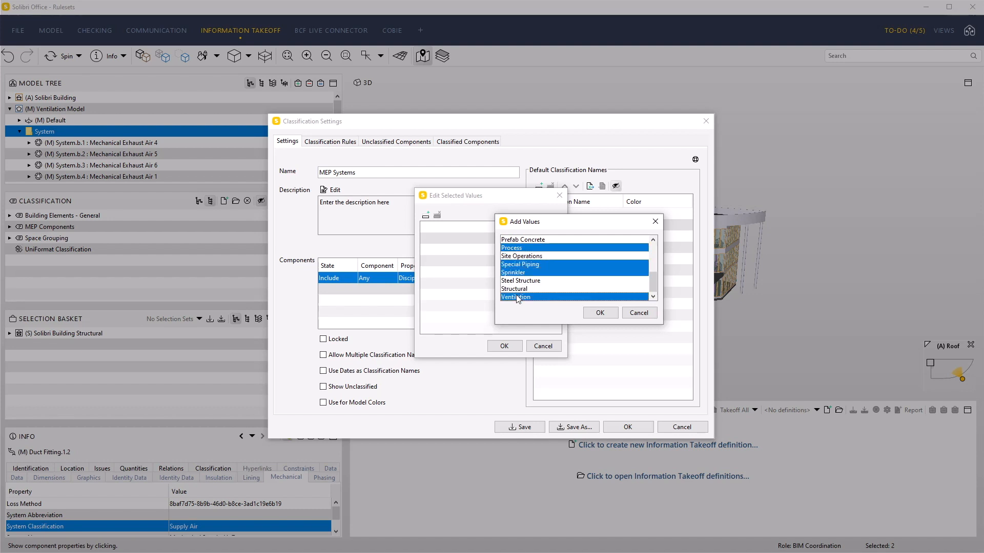
left_click(652, 241)
left_click(652, 241)
left_click(652, 240)
left_click(652, 240)
left_click(652, 240)
left_click(652, 240)
left_click(653, 241)
left_click(652, 240)
left_click(652, 240)
left_click(653, 241)
left_click(652, 240)
left_click(652, 240)
left_click(600, 312)
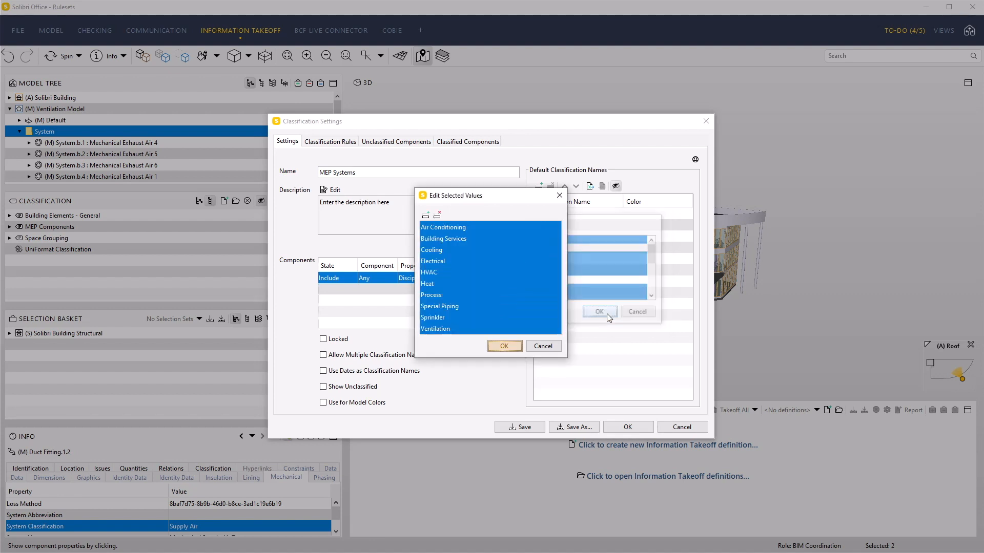
left_click(507, 347)
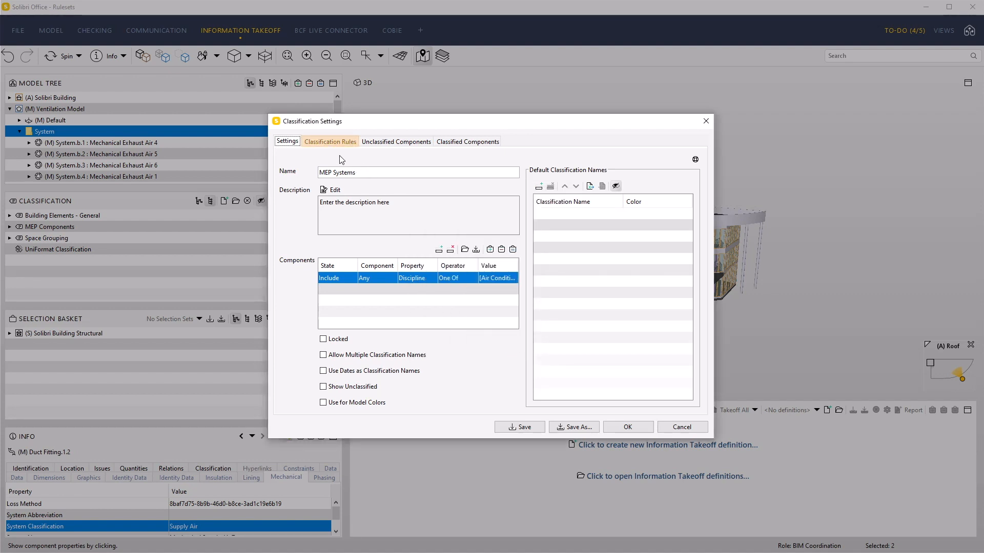
- Remove the Type and Layer columns from the classification rules table
left_click(332, 143)
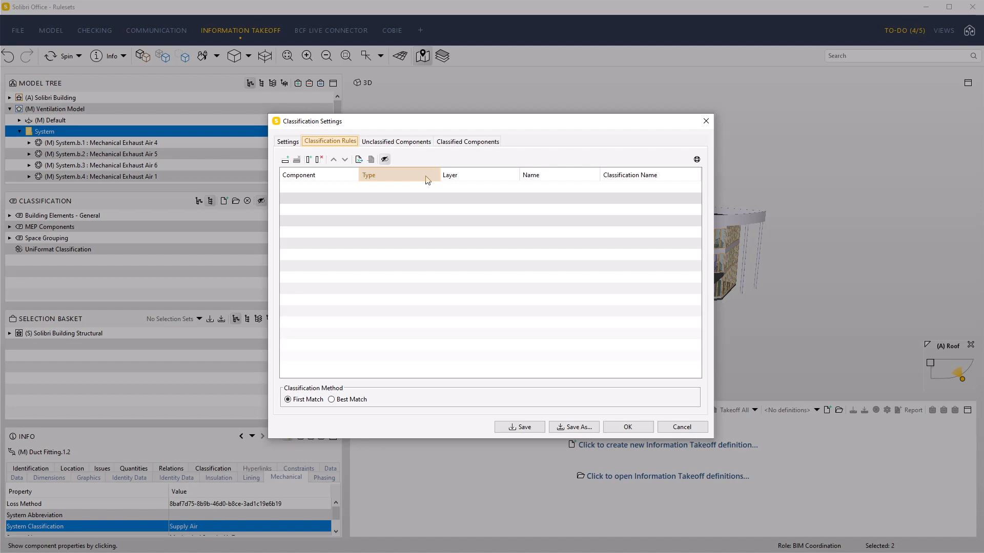
right_click(406, 176)
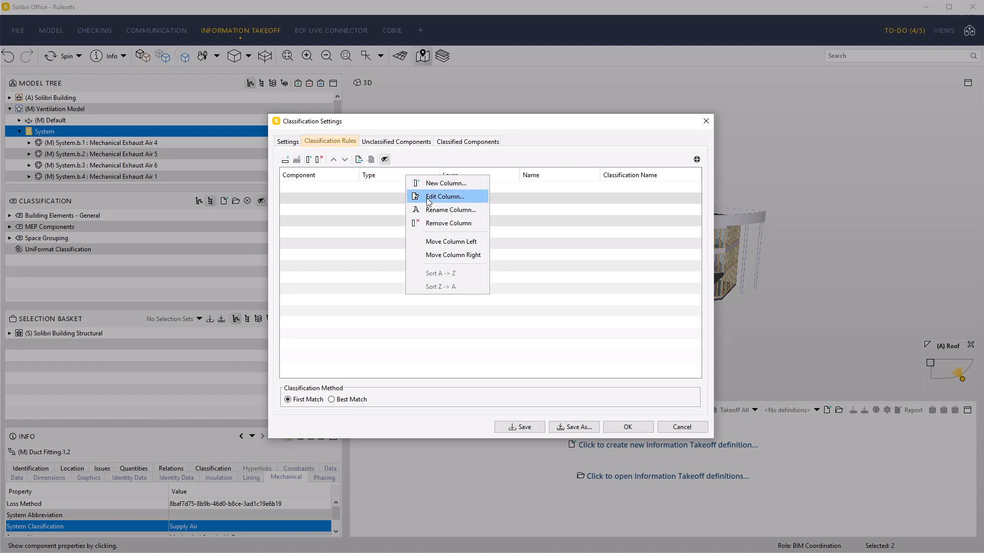
left_click(443, 224)
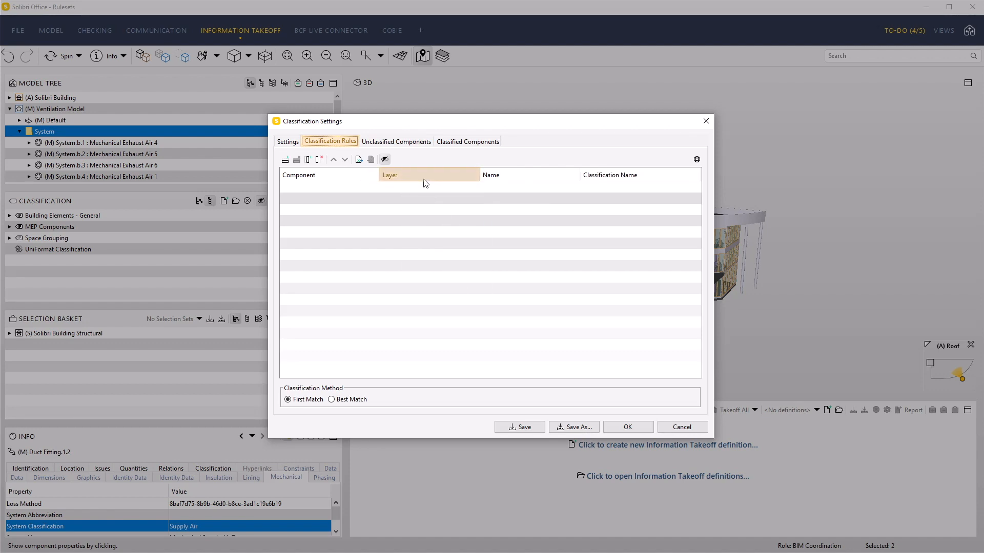
right_click(425, 181)
left_click(448, 229)
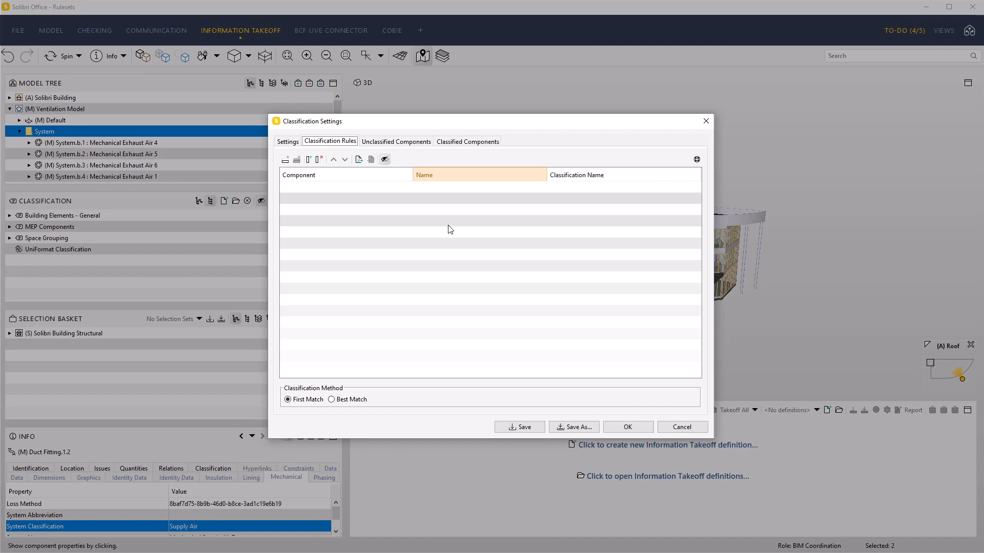
- Change the Name column of the classification rules to the System Classification property from the Mechanical property set
double_click(446, 176)
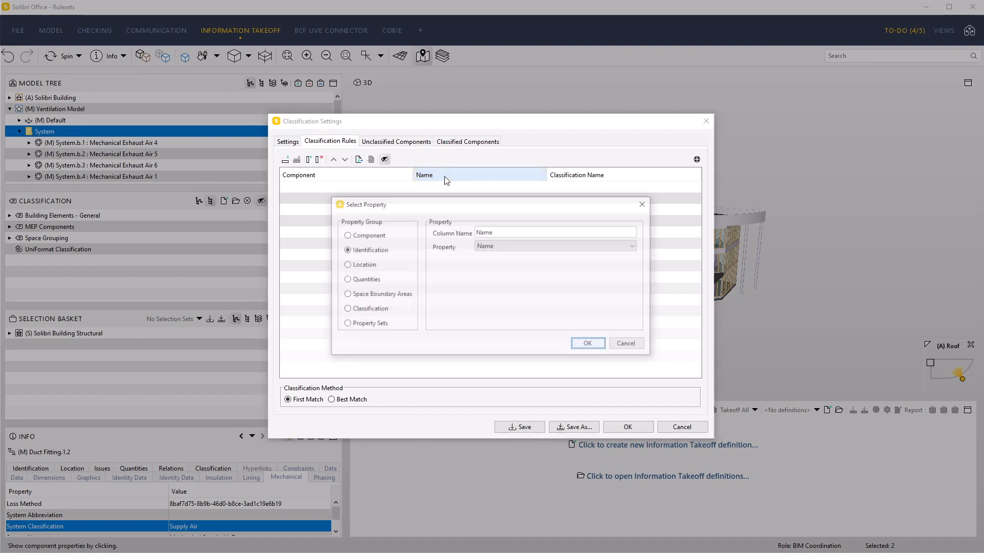
left_click(359, 324)
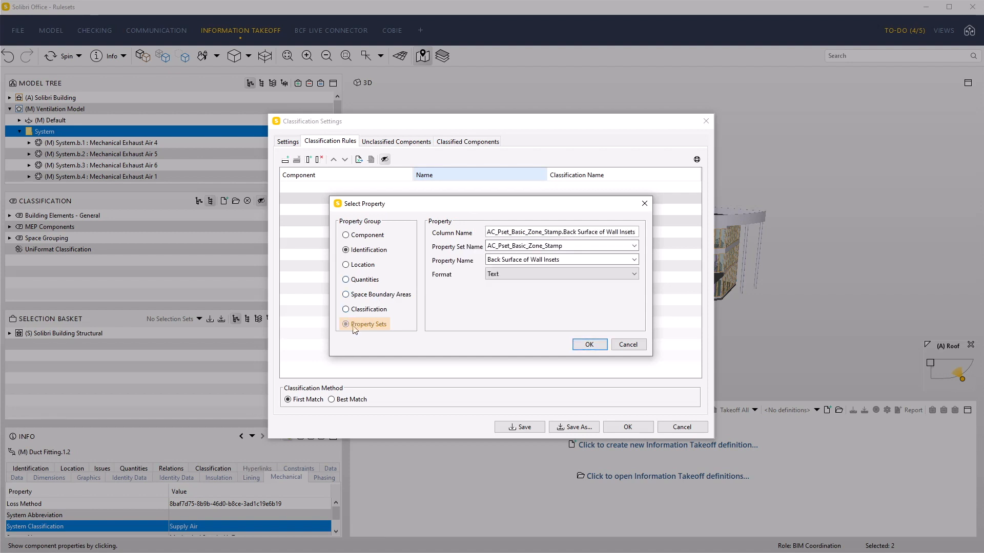
left_click(634, 246)
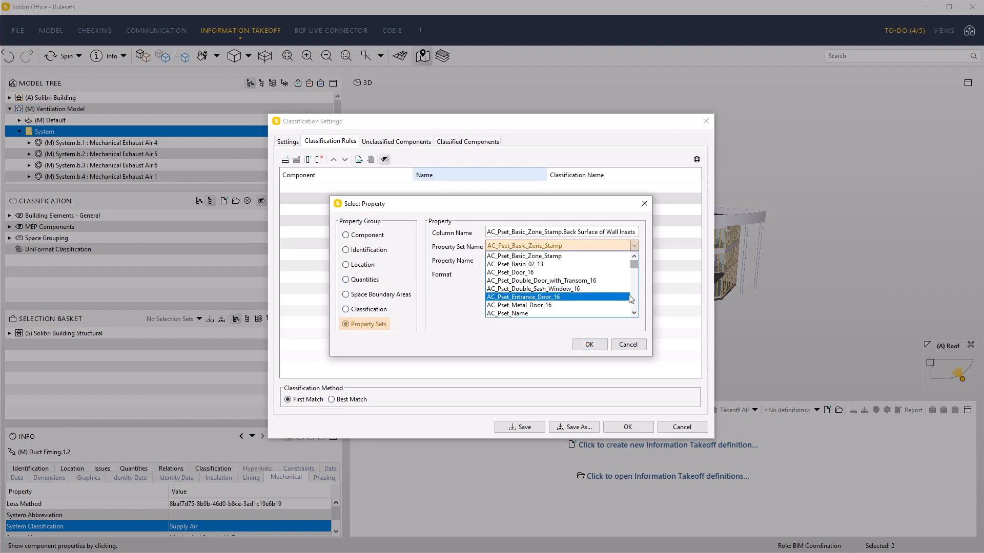
scroll(638, 303, "down", 4)
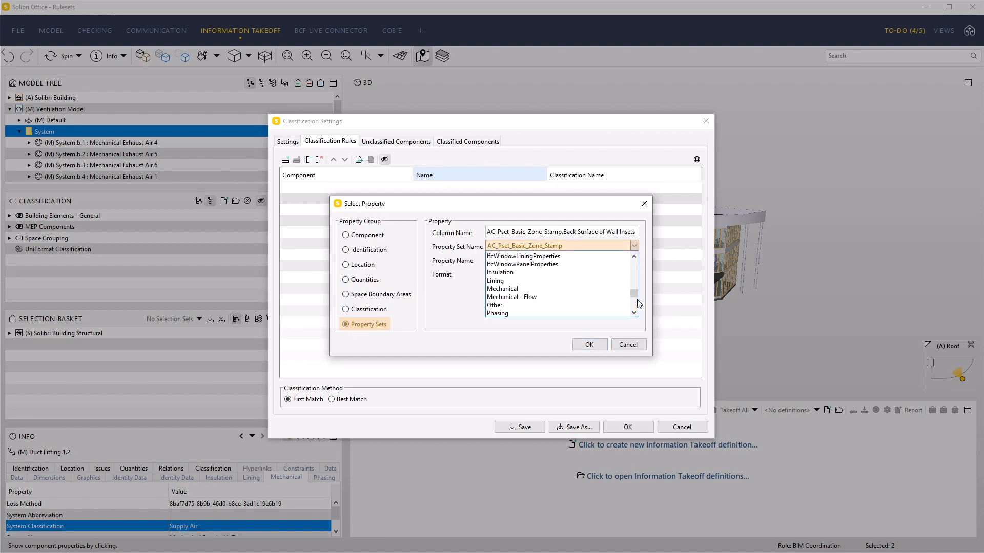
left_click(538, 289)
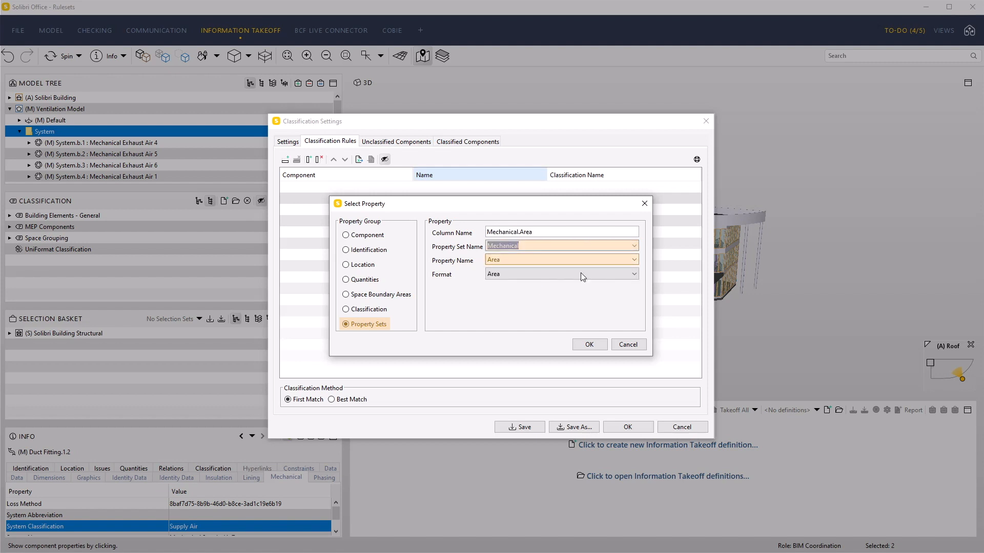
left_click(634, 259)
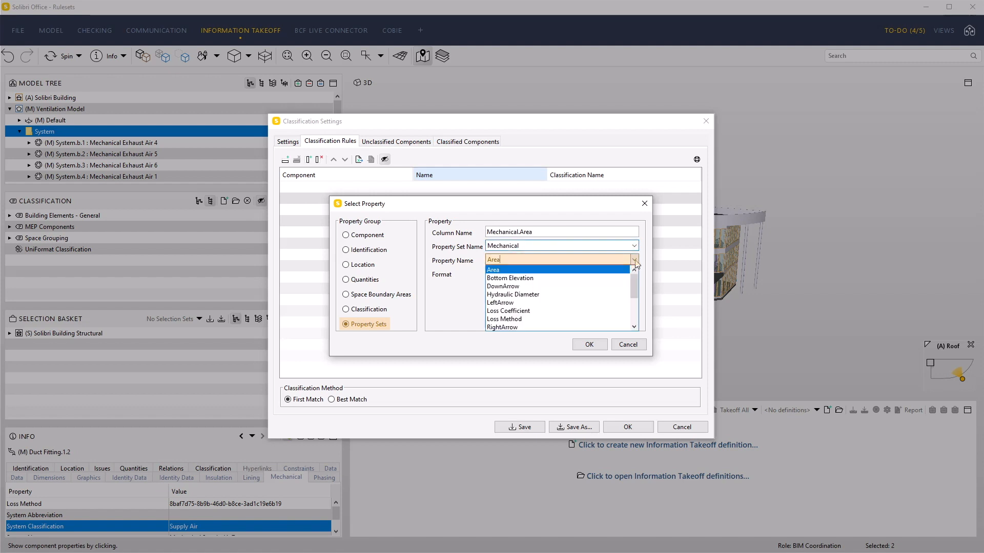
left_click(635, 312)
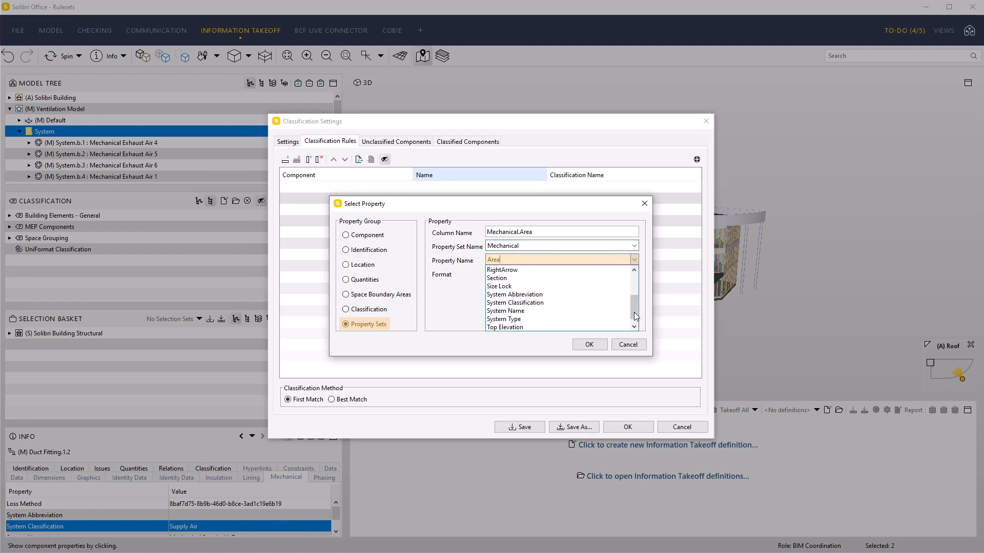
left_click(555, 303)
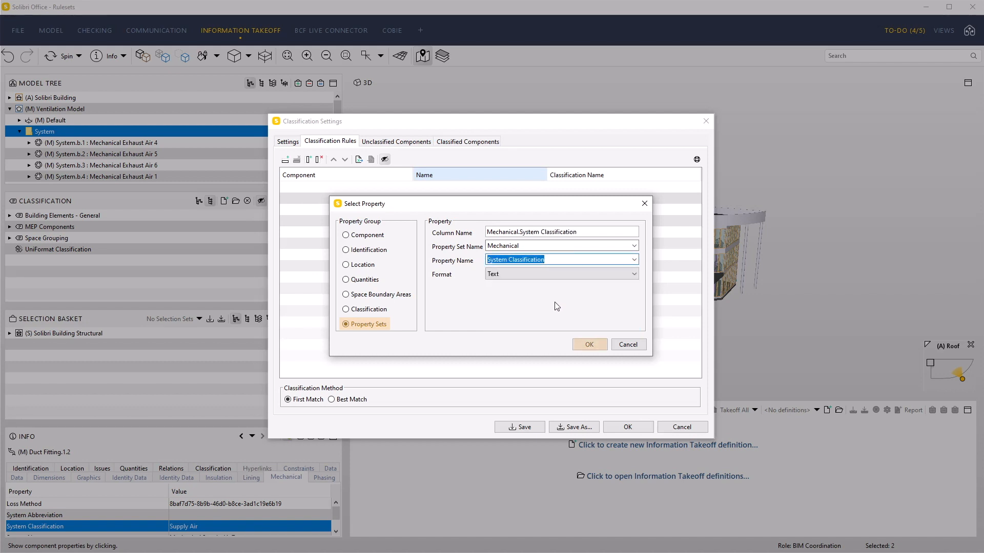
left_click(589, 344)
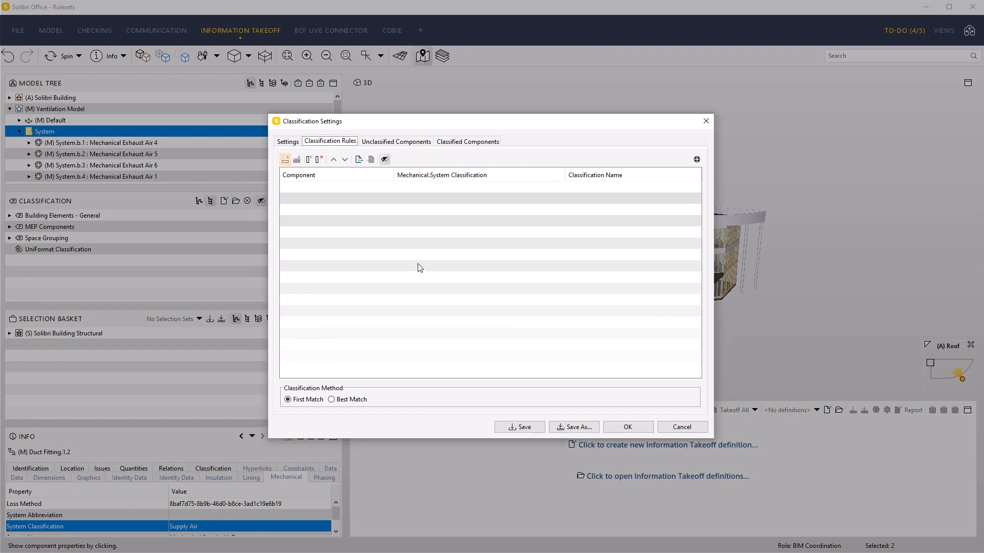
- Add a classification rule row and check the selectable Mechanical.System Classification values without choosing one
left_click(285, 159)
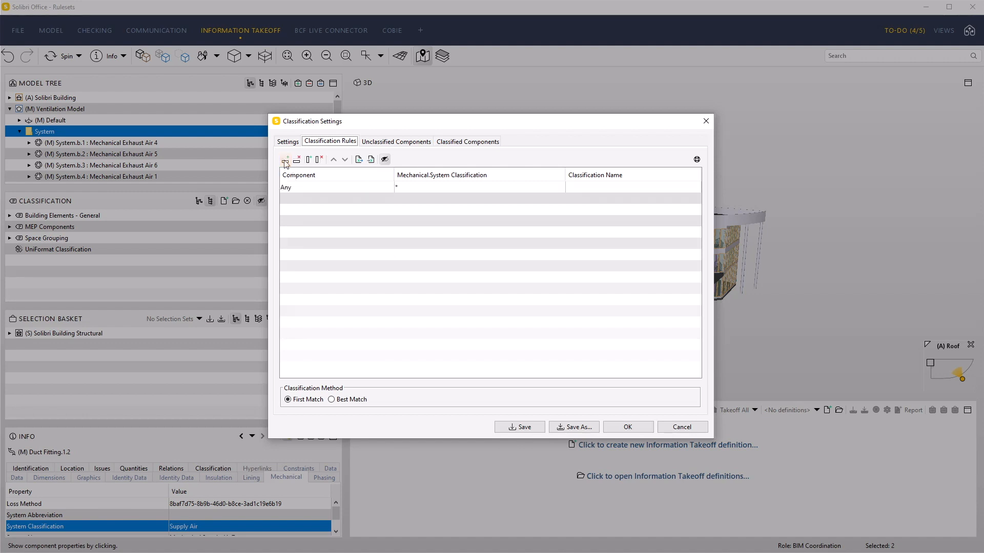
left_click(477, 188)
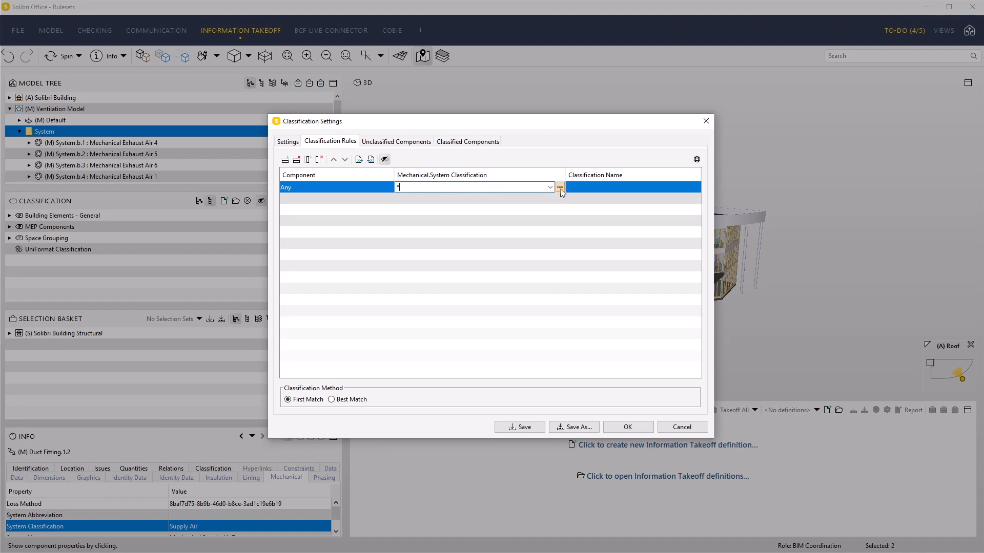
left_click(559, 188)
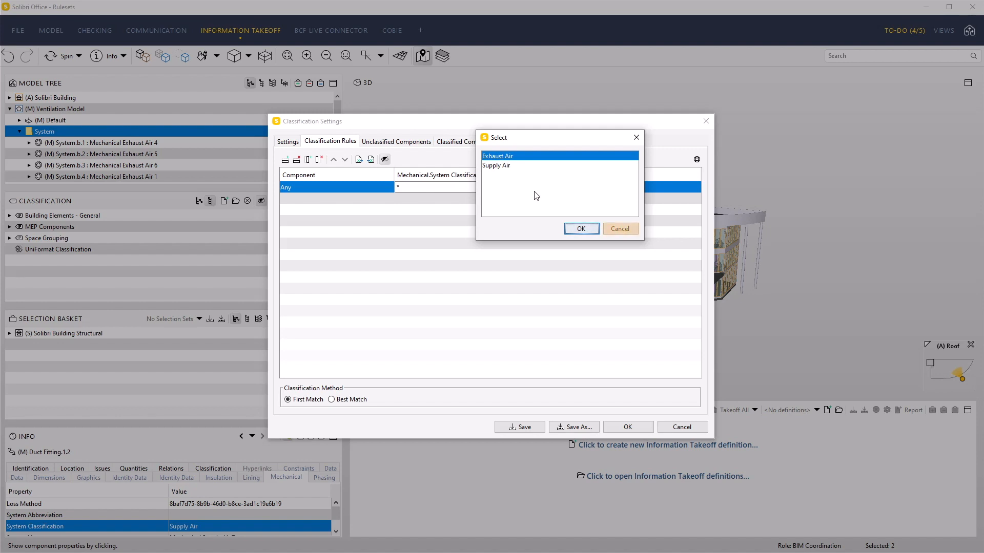
left_click(625, 235)
left_click(416, 194)
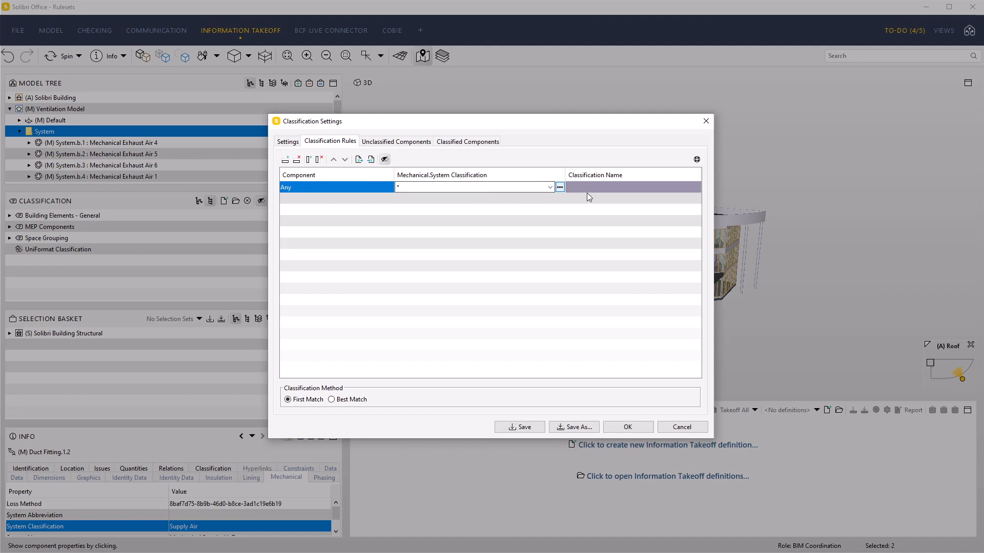
- Set the rule's classification name to =2 (Mechanical.System Classification) so it takes the property's value
left_click(603, 189)
left_click(604, 188)
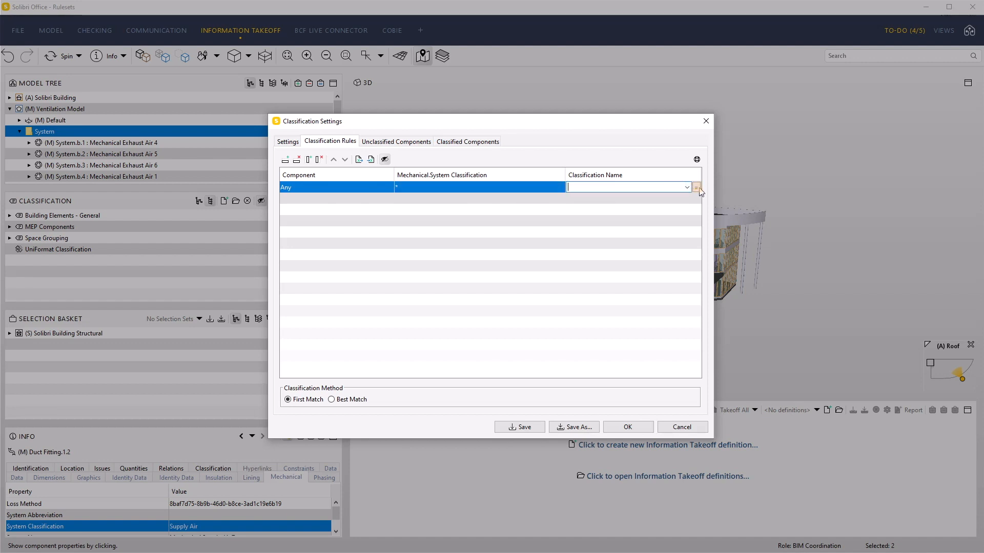
left_click(699, 188)
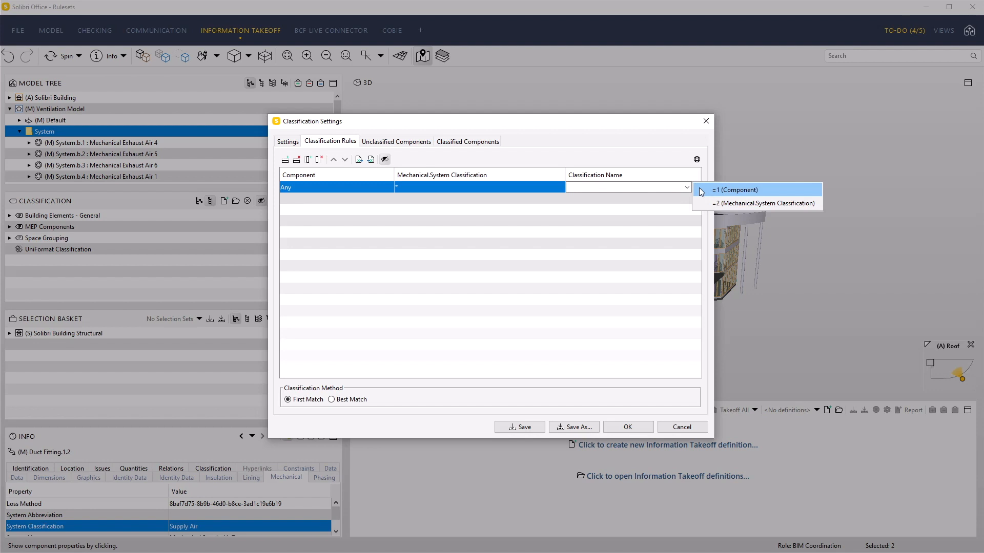
left_click(738, 204)
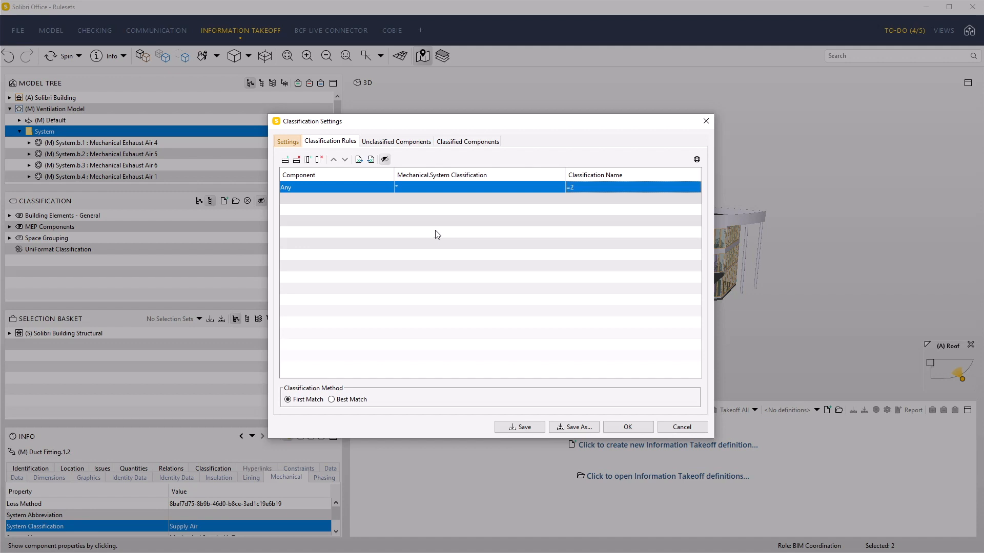
- Add Supply Air and Exhaust Air as default classification names in the classification's general settings
left_click(288, 142)
left_click(461, 168)
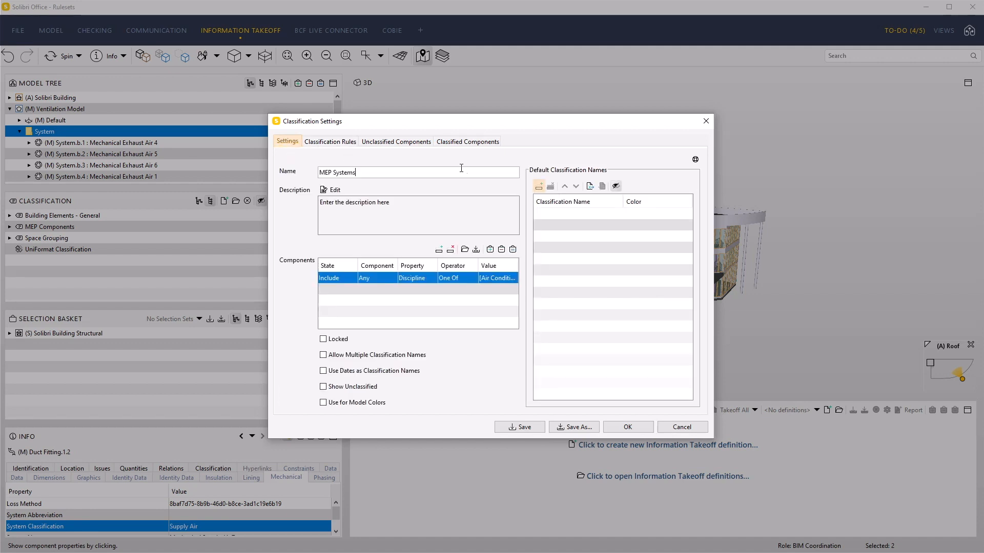
left_click(539, 188)
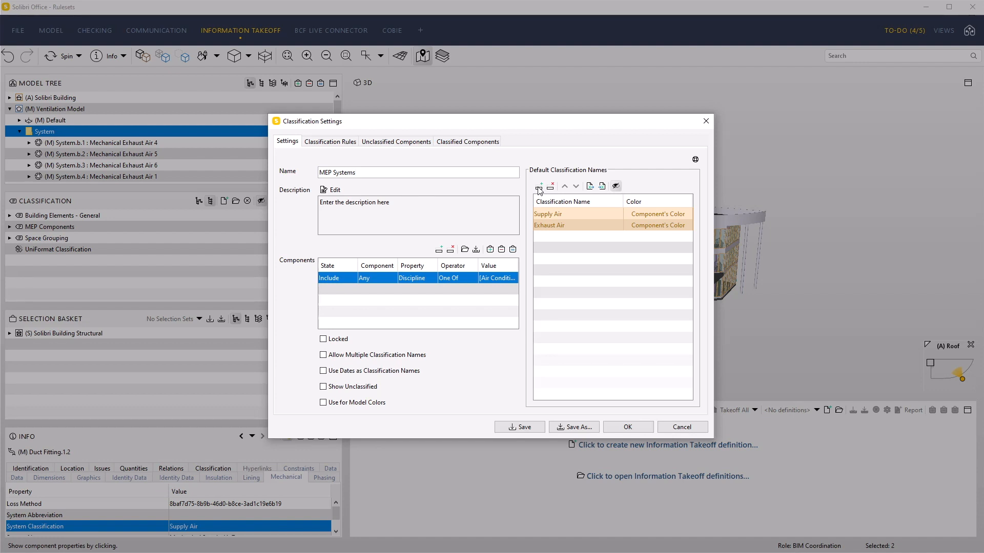
- Set the color of the Supply Air classification name to a red swatch with 0% transparency
left_click(649, 215)
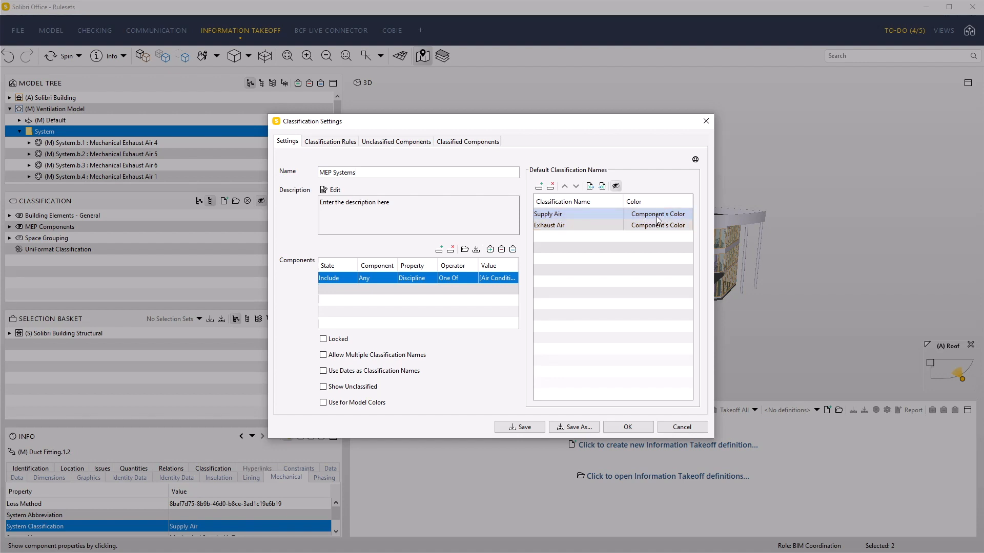
left_click(658, 216)
double_click(656, 218)
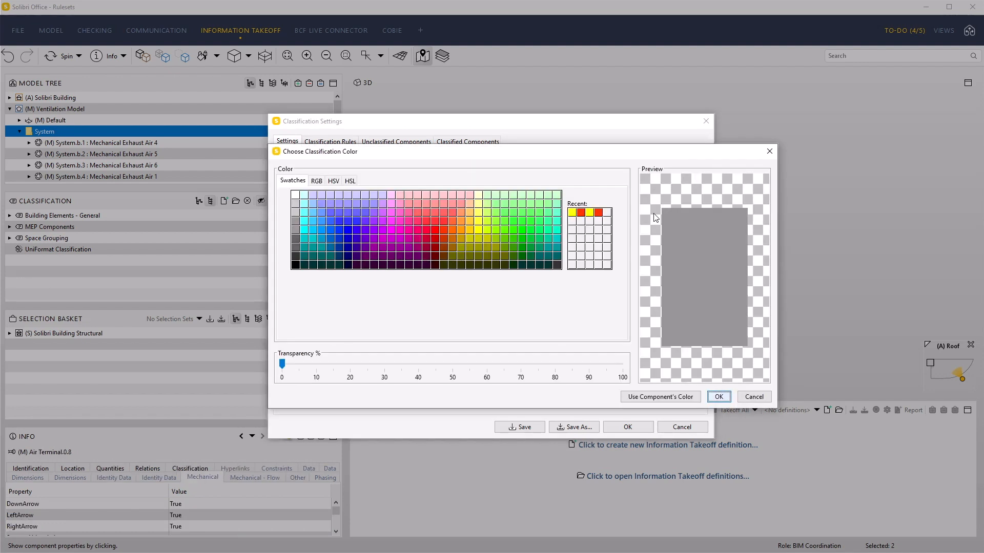
left_click(443, 230)
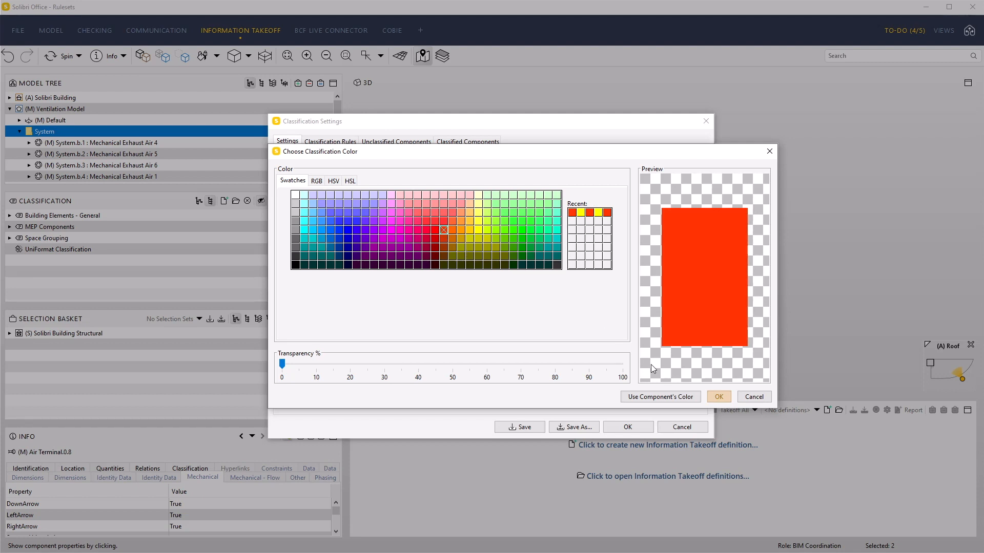
left_click(717, 397)
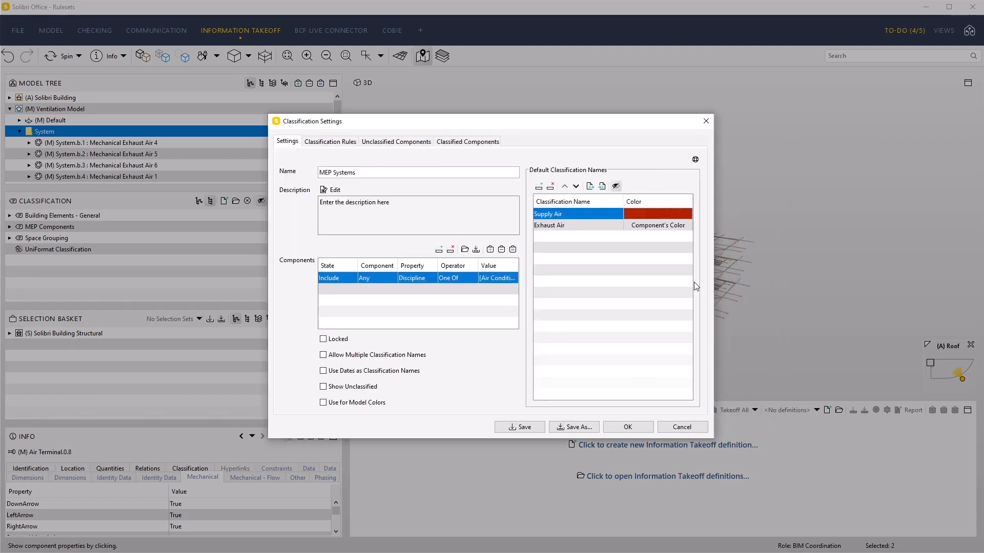
- Set the color of the Exhaust Air classification name to a yellow swatch with 0% transparency
double_click(660, 225)
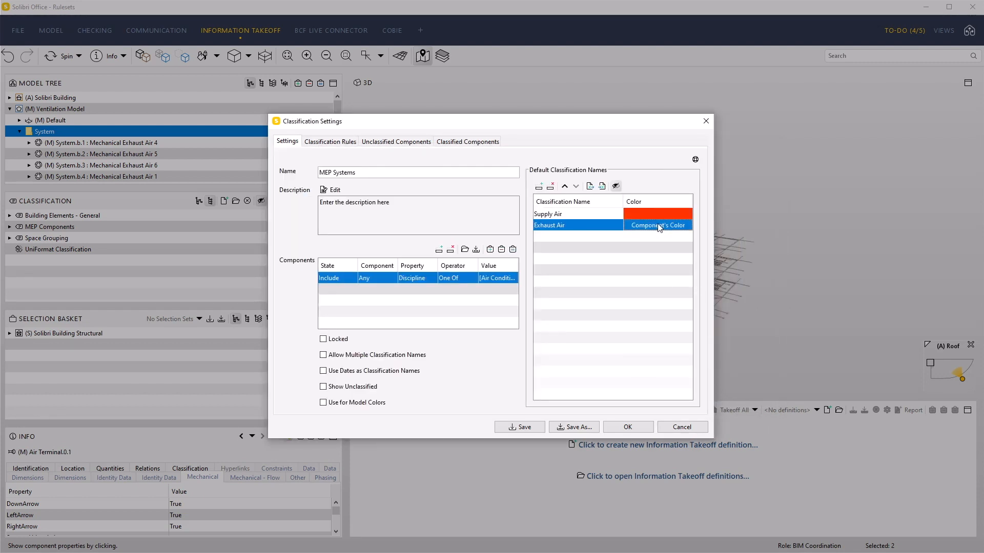
left_click(478, 229)
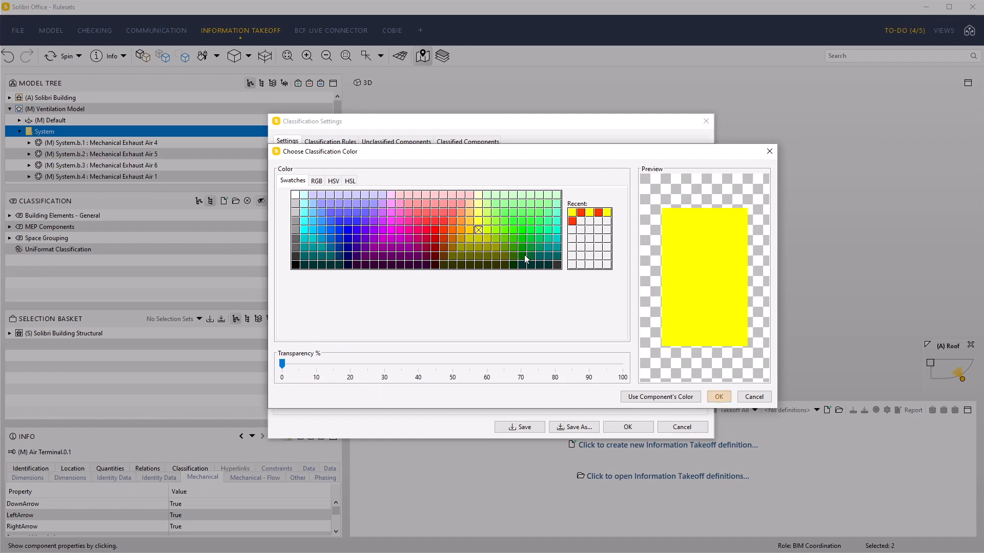
left_click(718, 397)
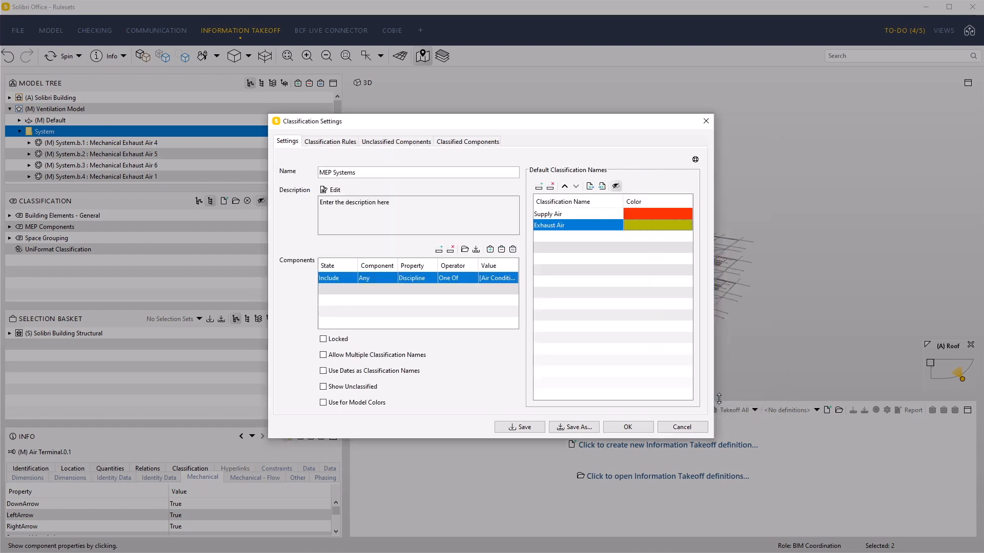
- Save the classification as MEP Systems.classification in the Classifications folder and apply its settings to the model
left_click(580, 428)
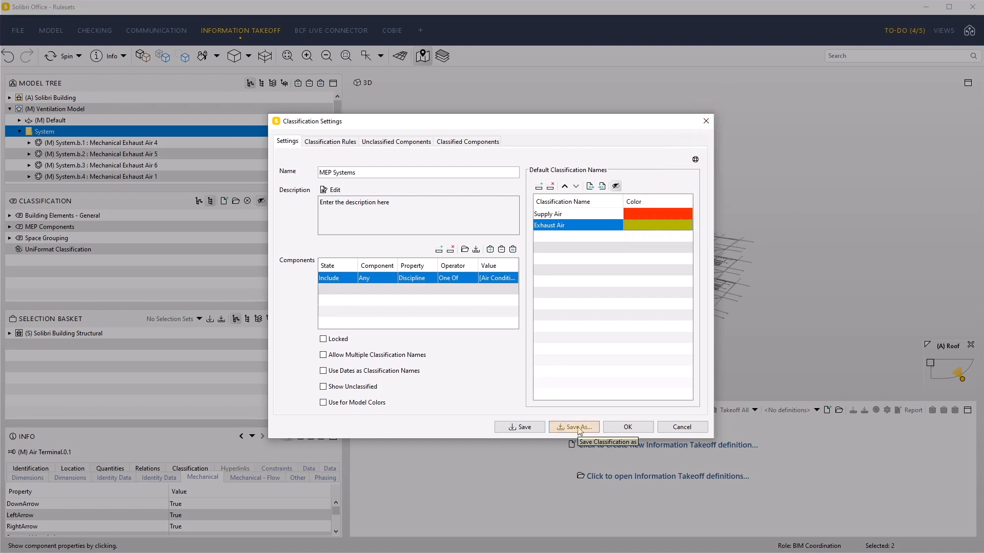
left_click(580, 428)
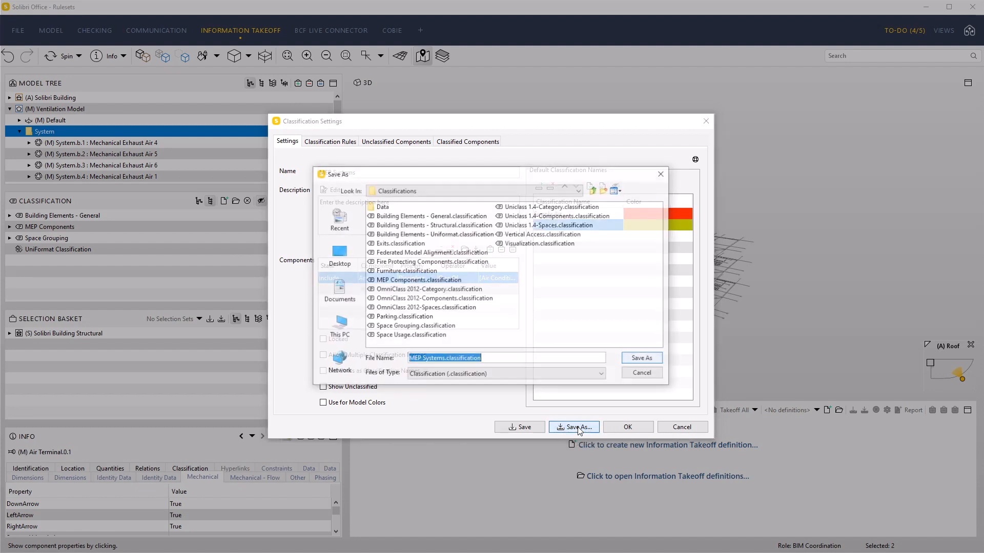
left_click(645, 359)
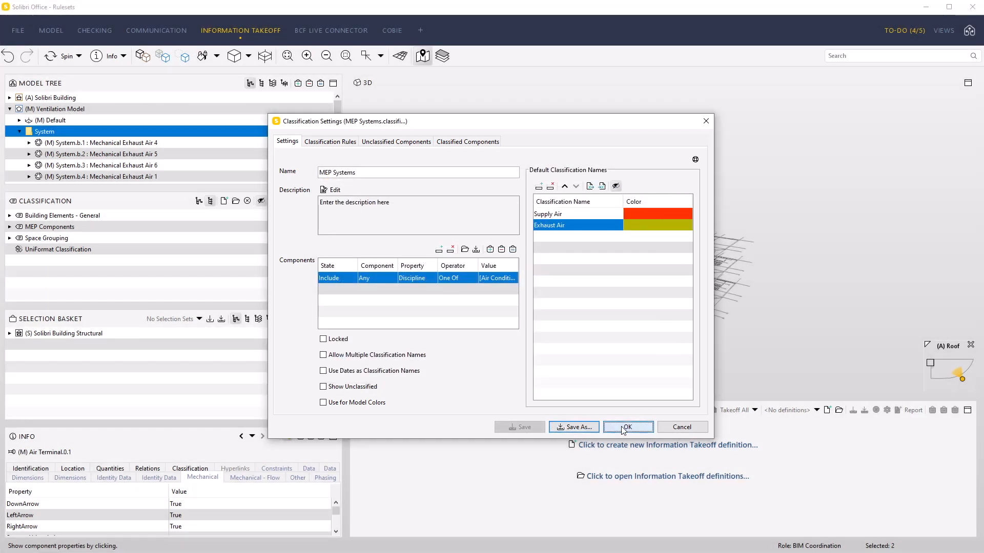
left_click(621, 427)
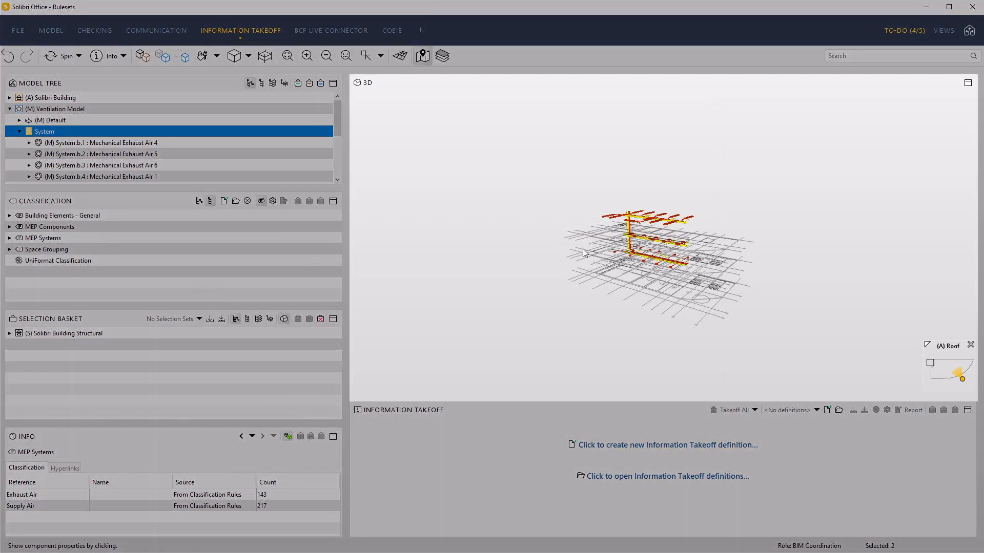
- Expand the MEP Systems classification and inspect its Exhaust Air and Supply Air components separately in 3D
scroll(659, 239, "up", 5)
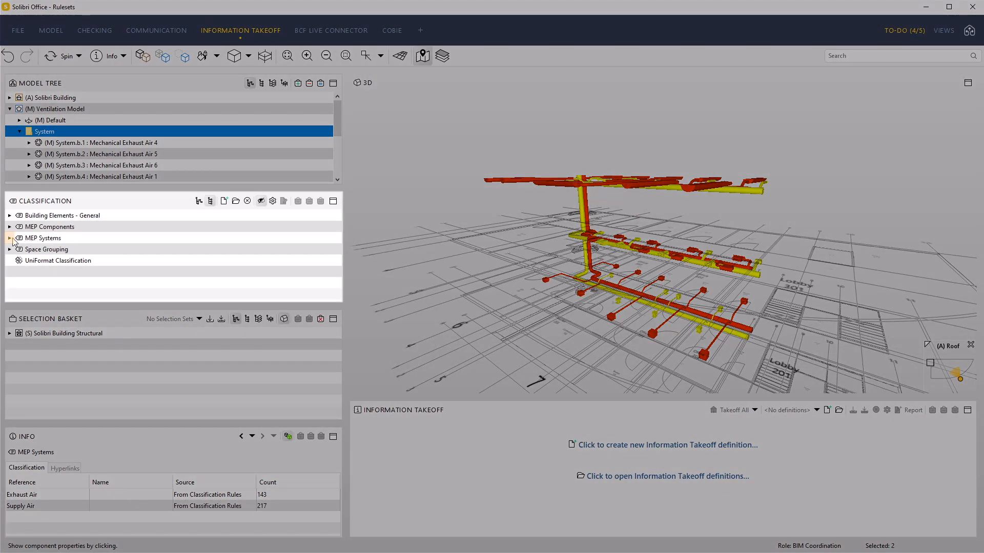
left_click(10, 239)
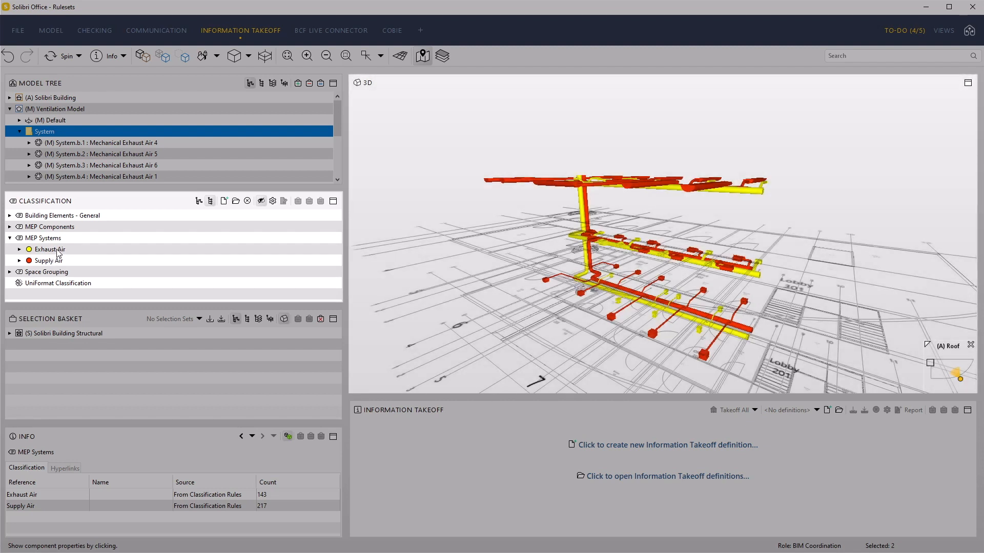
left_click(49, 250)
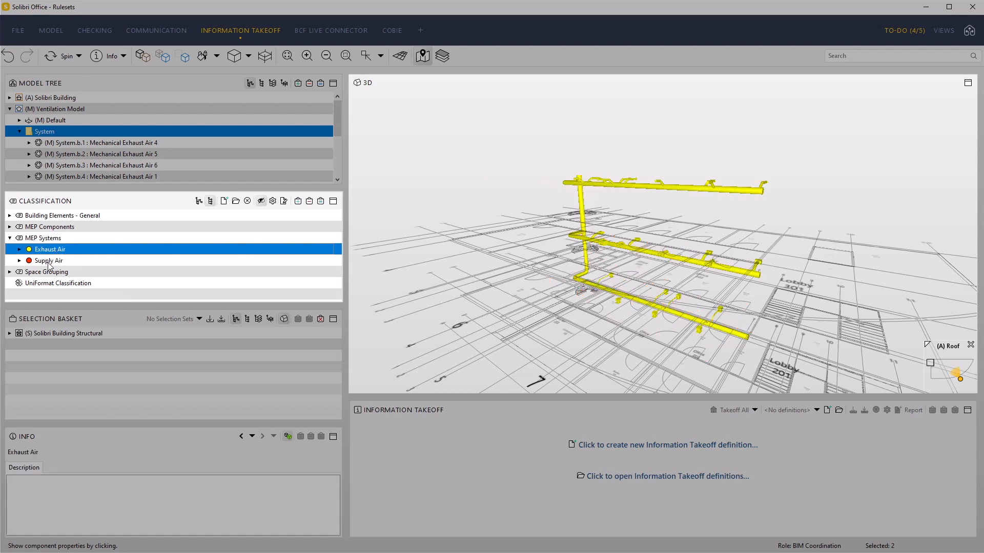
left_click(50, 262)
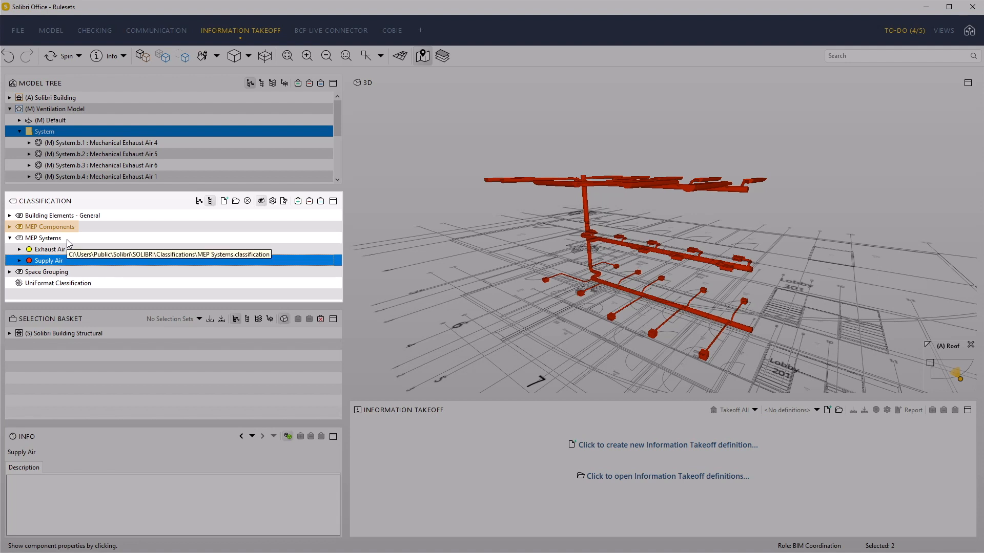
- Review the classification rules and general settings of MEP Components, and accept them to classify the model
left_click(58, 227)
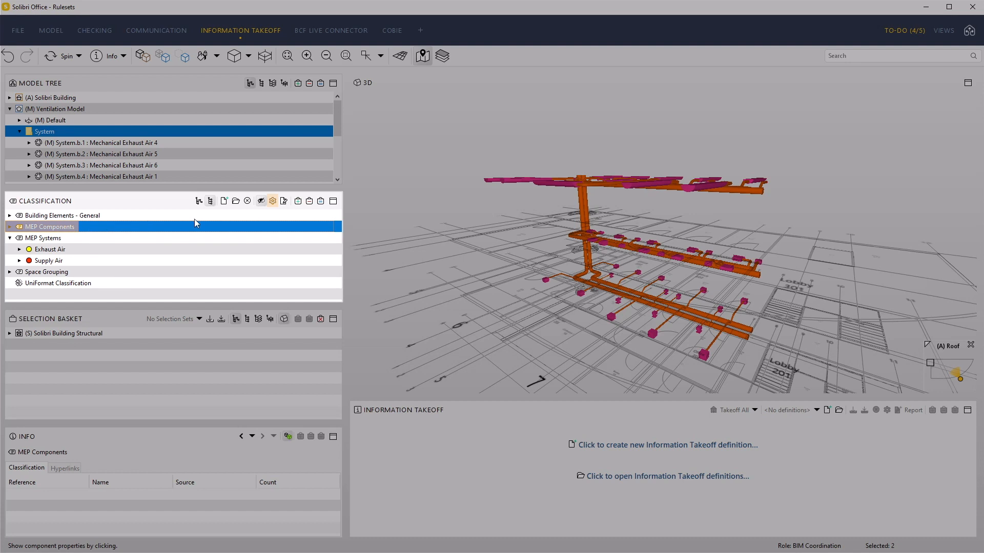
left_click(273, 201)
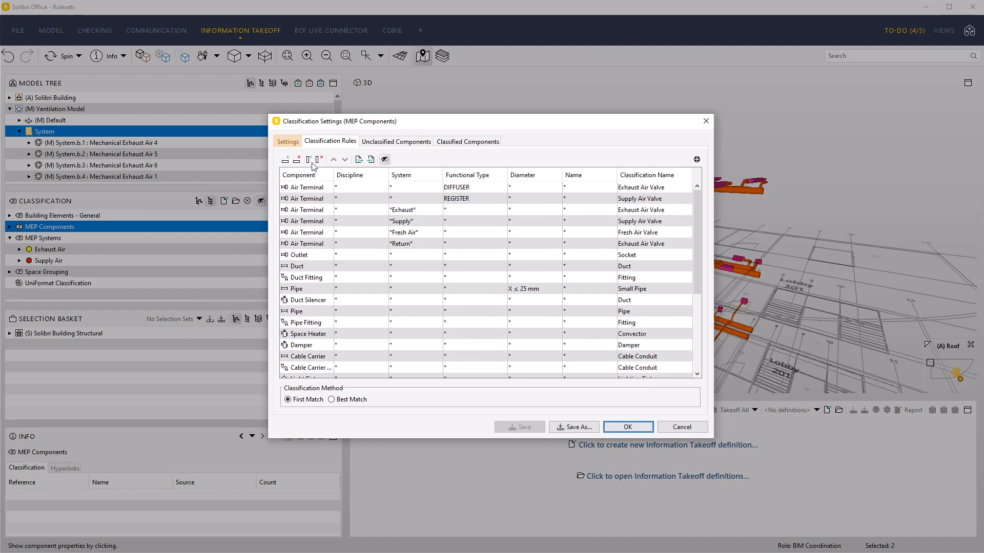
left_click(288, 141)
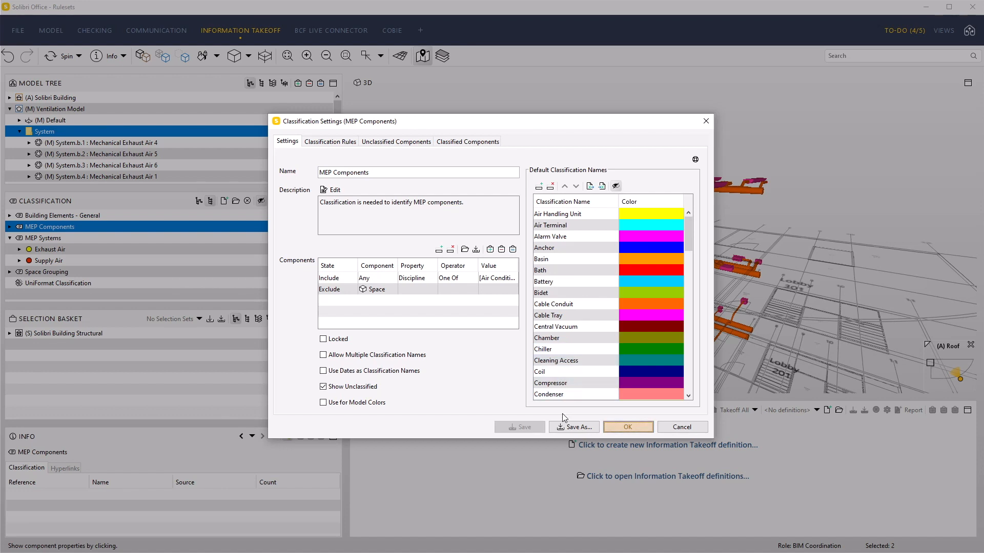
left_click(628, 427)
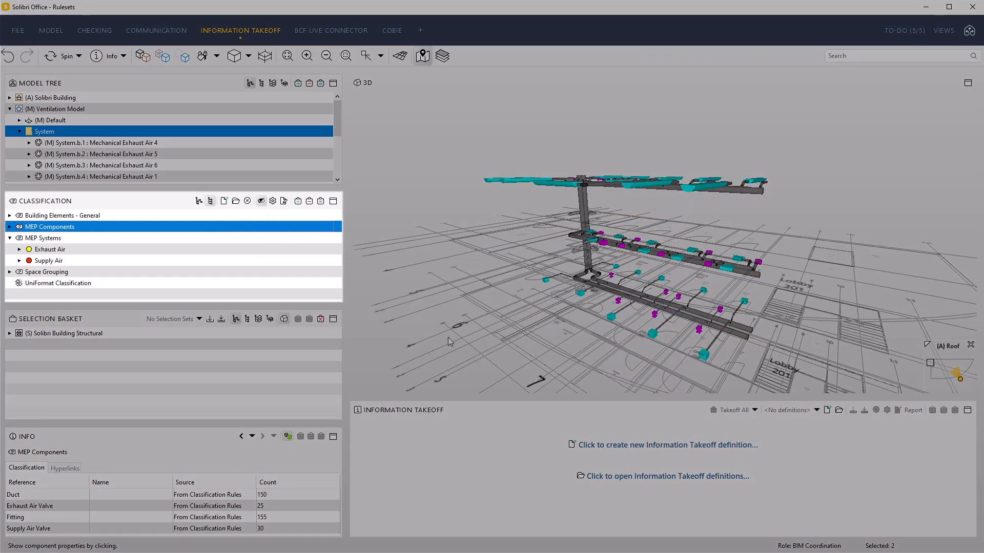
- Inspect the Duct, Exhaust Air Valve, Fitting and Supply Air Valve groups of MEP Components in 3D, ending with the whole classification
left_click(9, 226)
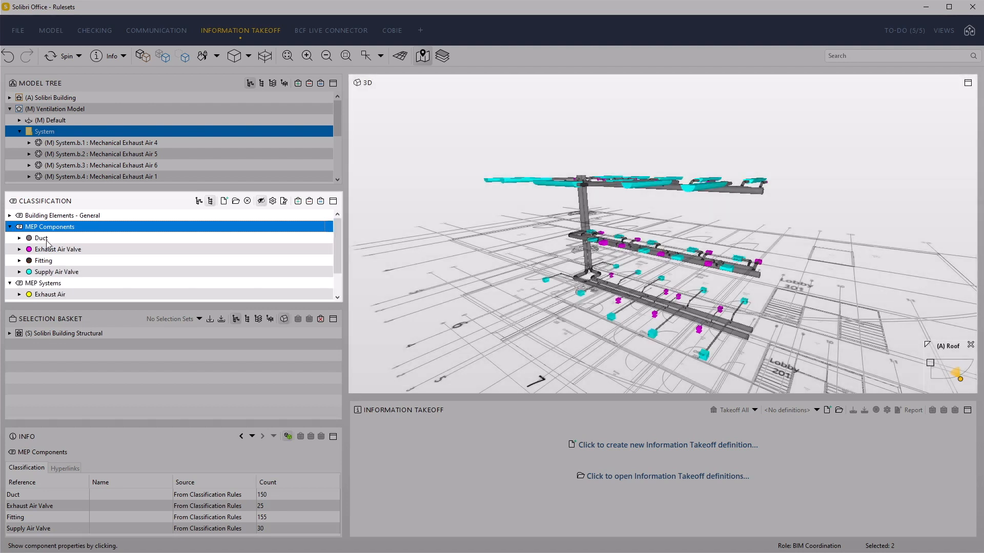
left_click(46, 240)
left_click(51, 250)
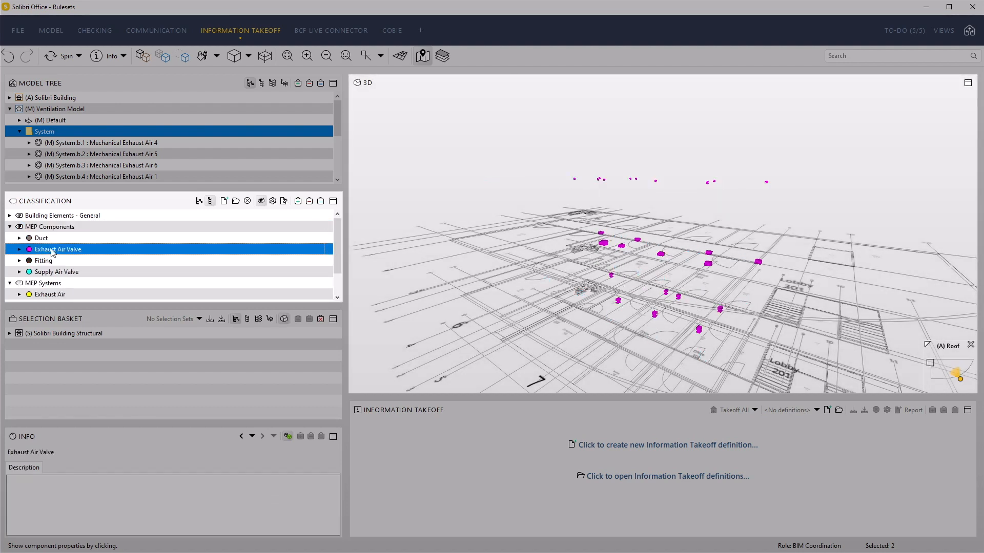
left_click(53, 261)
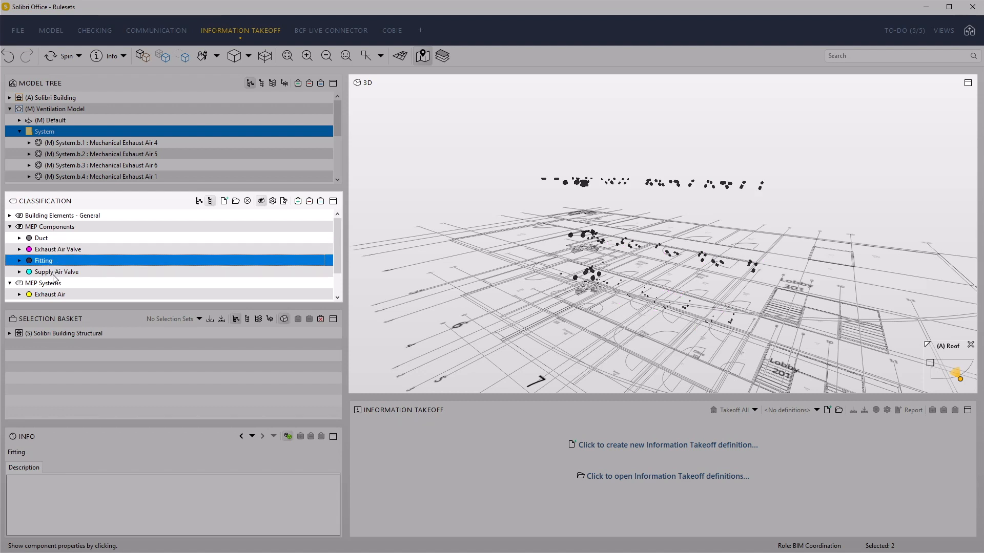
left_click(57, 273)
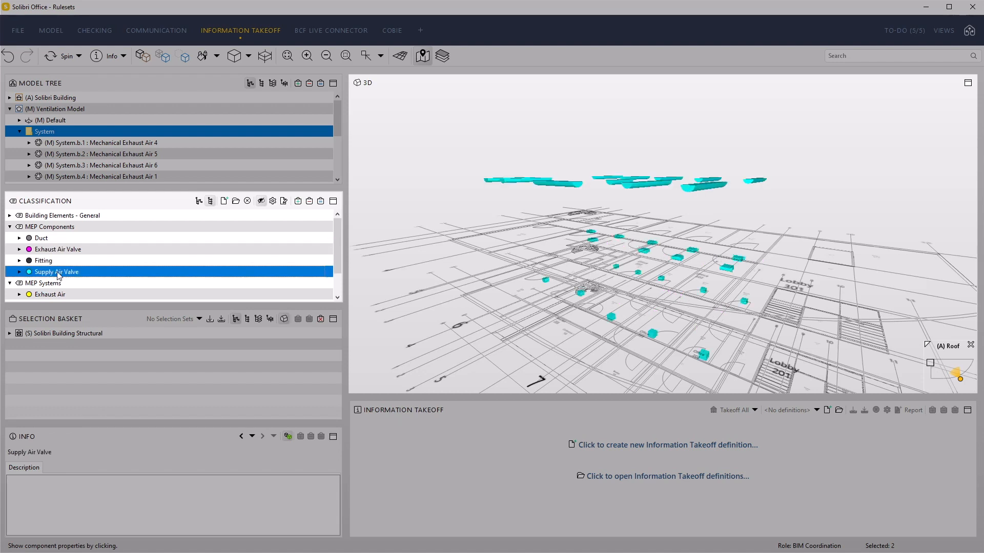
left_click(60, 228)
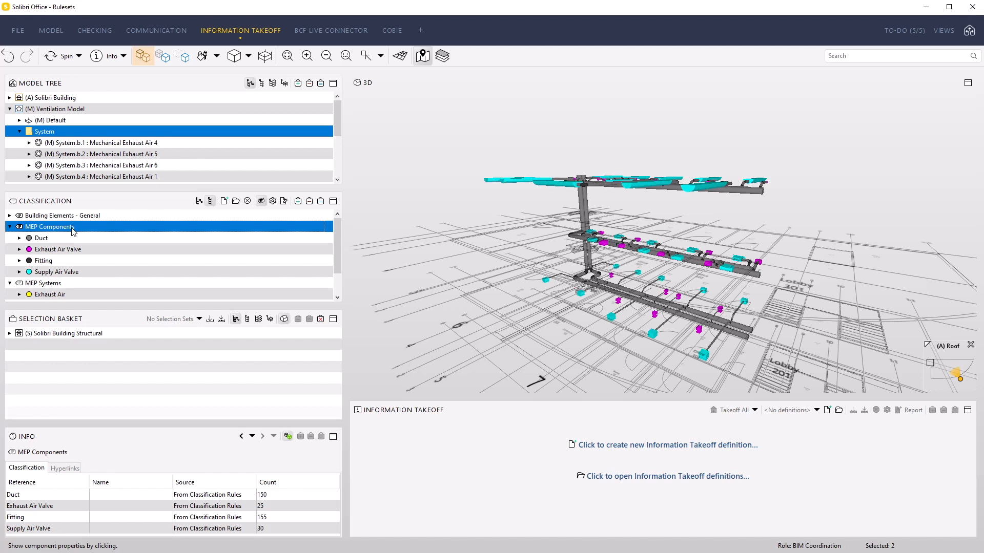
- Show the whole building fitted in the 3D view and open the Ruleset Manager
left_click(143, 56)
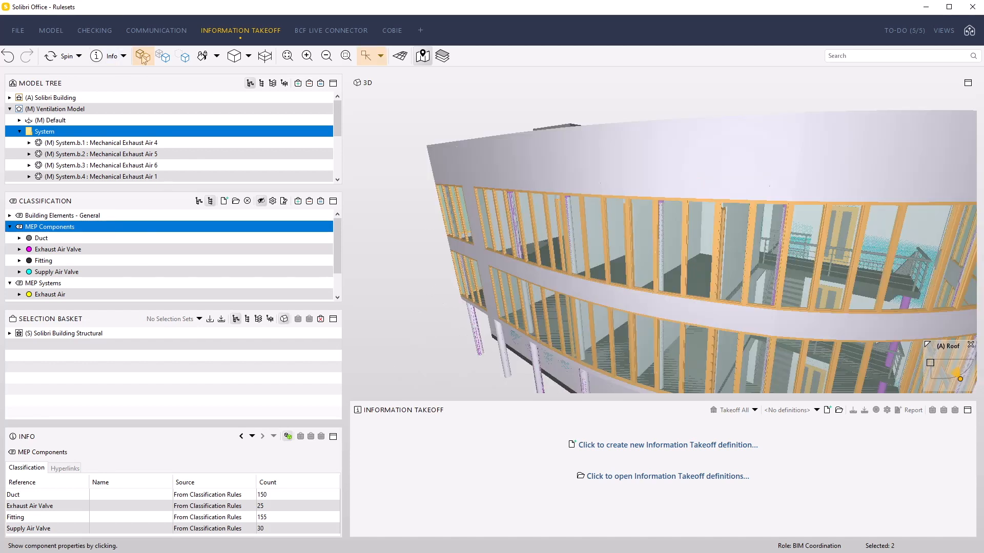
left_click(288, 57)
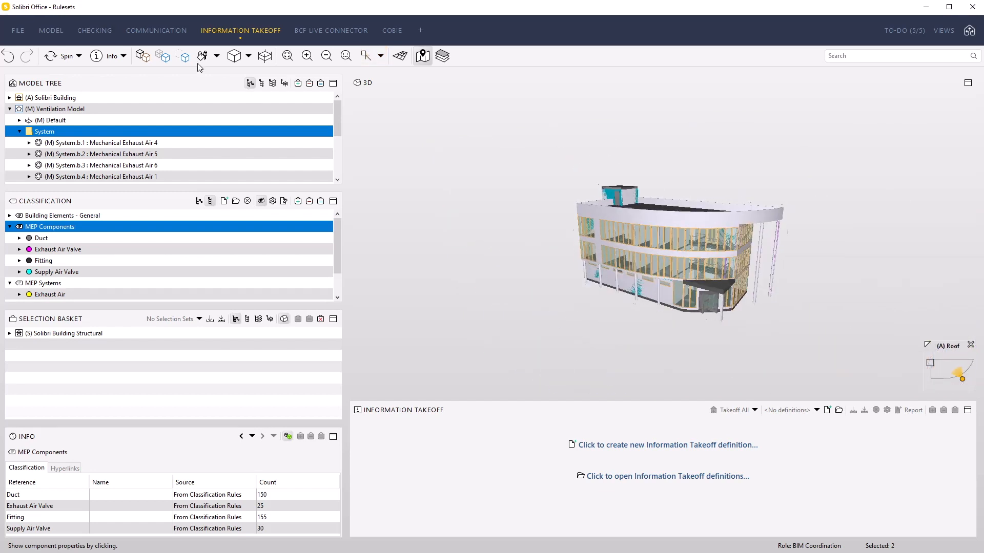
left_click(23, 32)
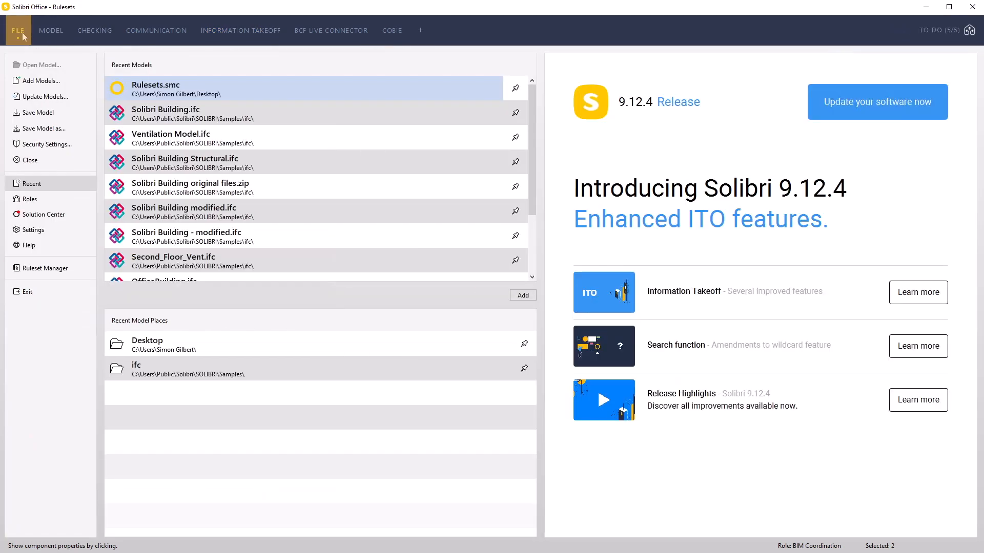
left_click(51, 267)
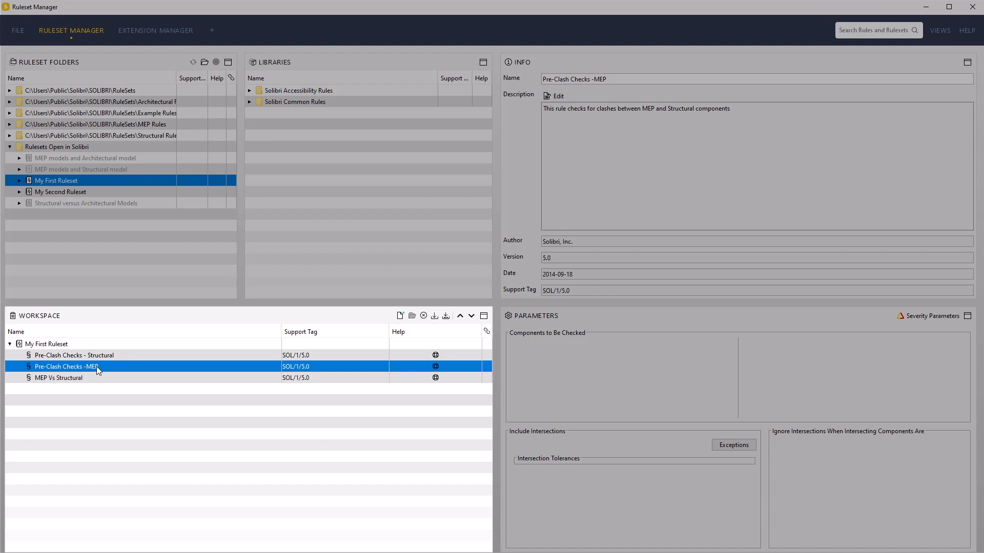
- Duplicate the Pre-Clash Checks -MEP rule within My First Ruleset and move the copy above MEP Vs Structural
right_click(97, 368)
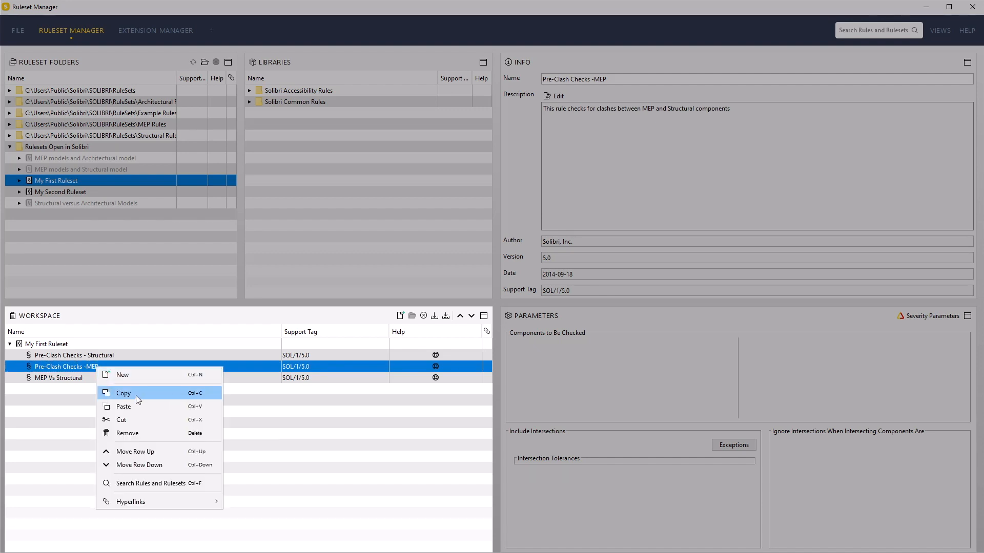
left_click(136, 396)
right_click(83, 345)
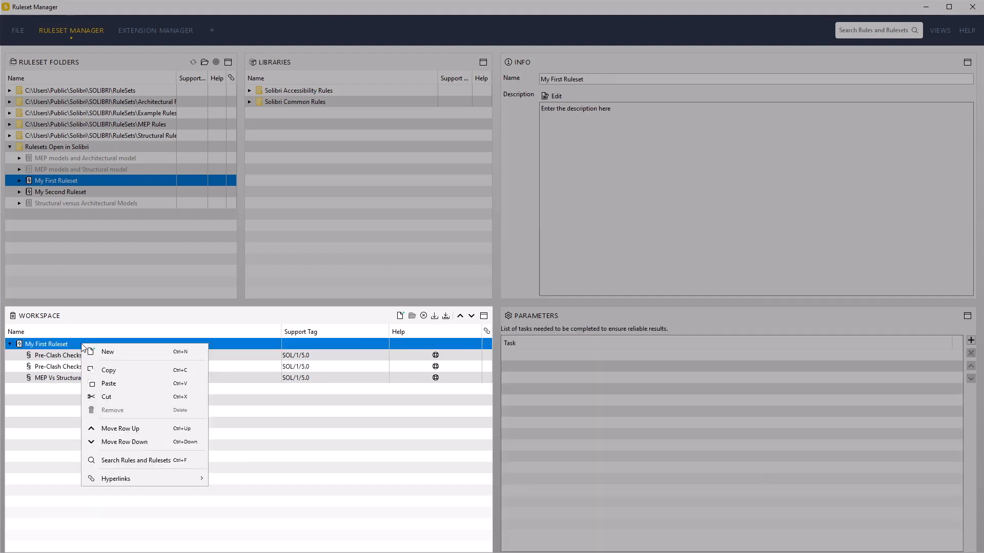
left_click(106, 385)
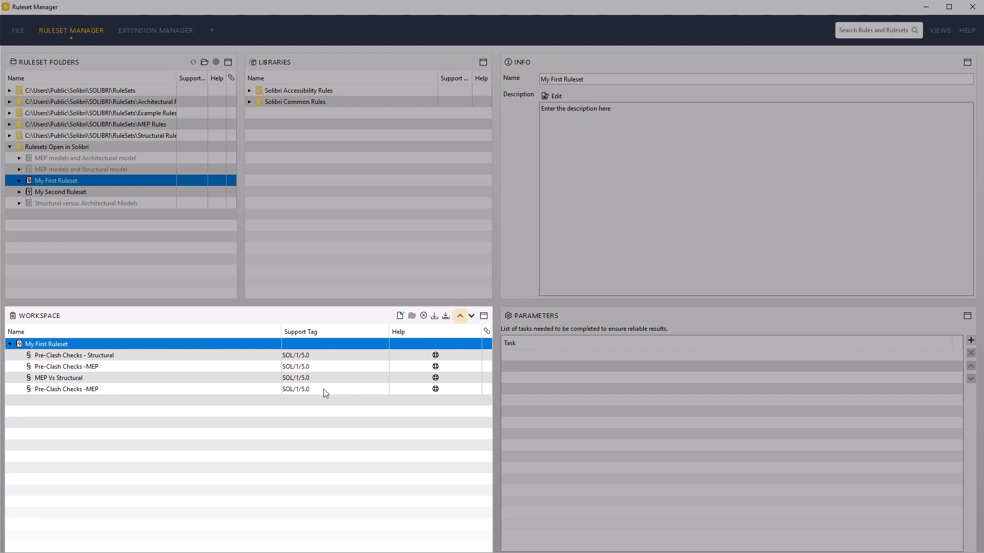
left_click(323, 391)
left_click(460, 316)
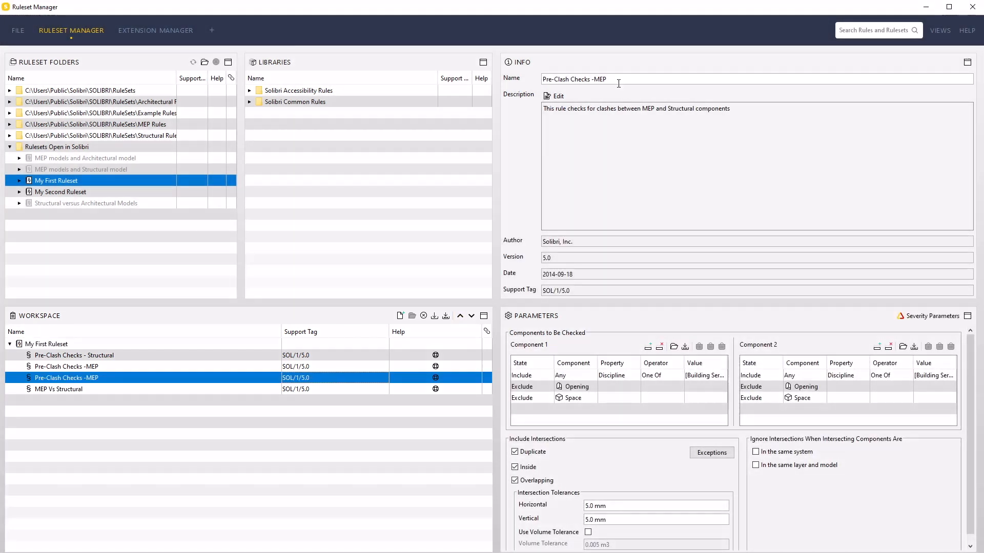
- Rename the copied rule as "Exhaust Vs Supply - Wildcard property method"
left_click_drag(608, 79, 463, 72)
type("Ex")
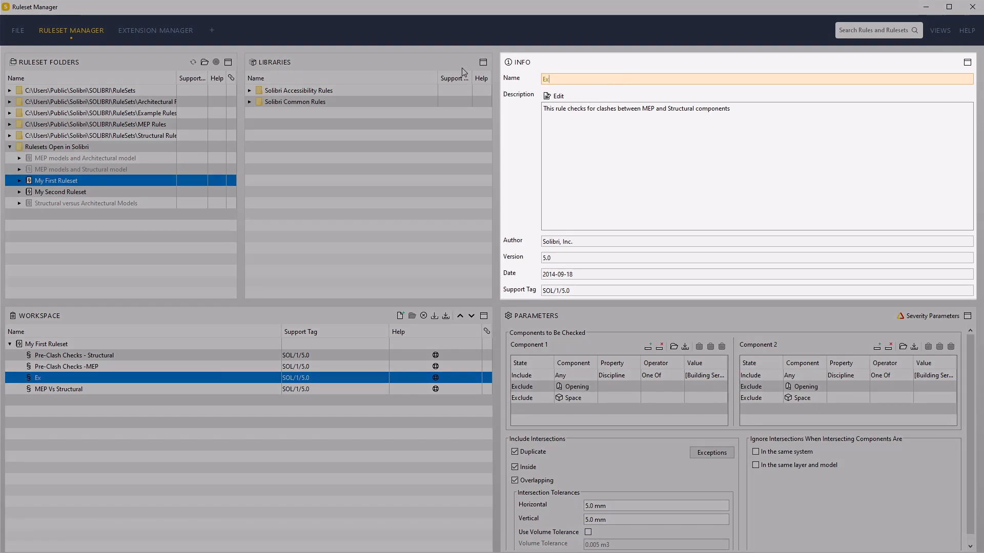
type("haust Vs Supply - Wi")
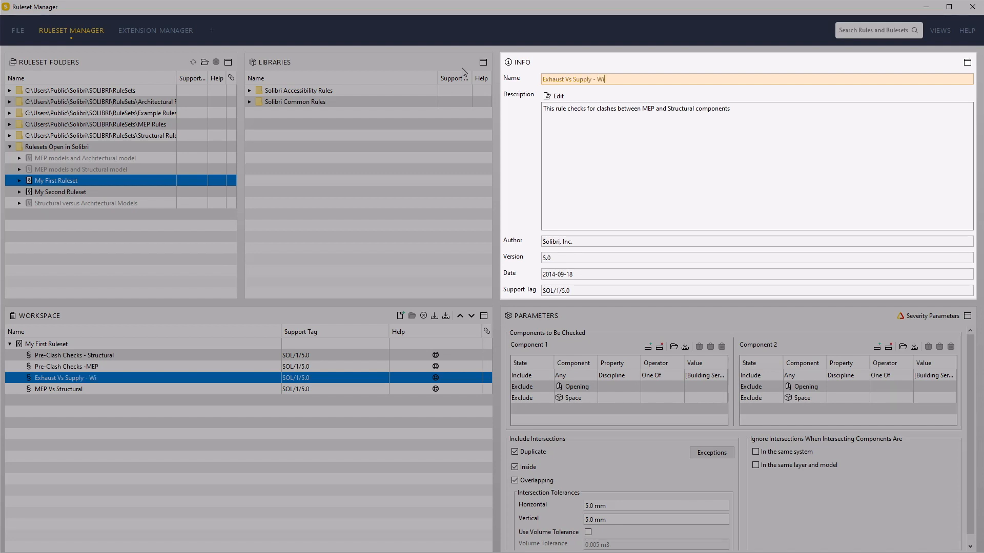
type("ldcard ")
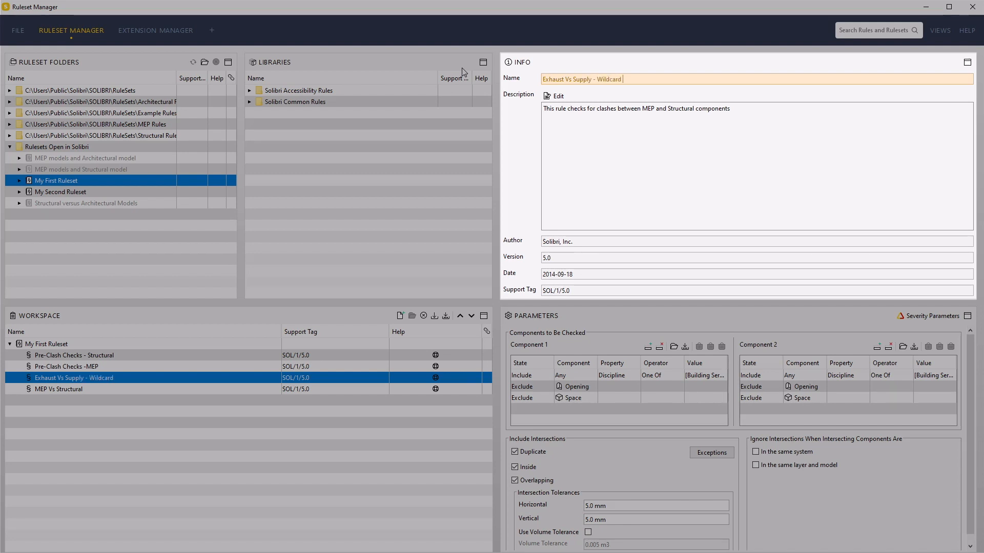
type("property")
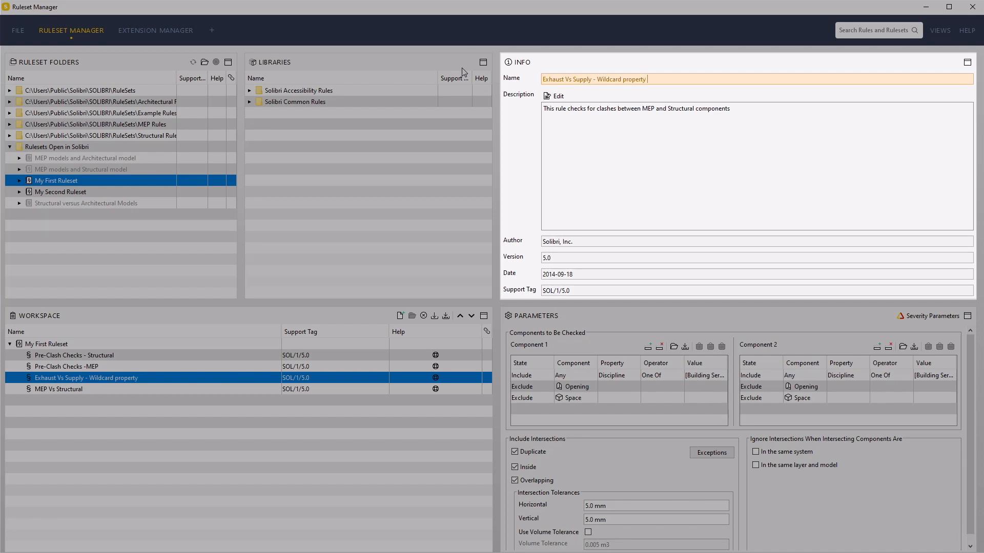
type(" method")
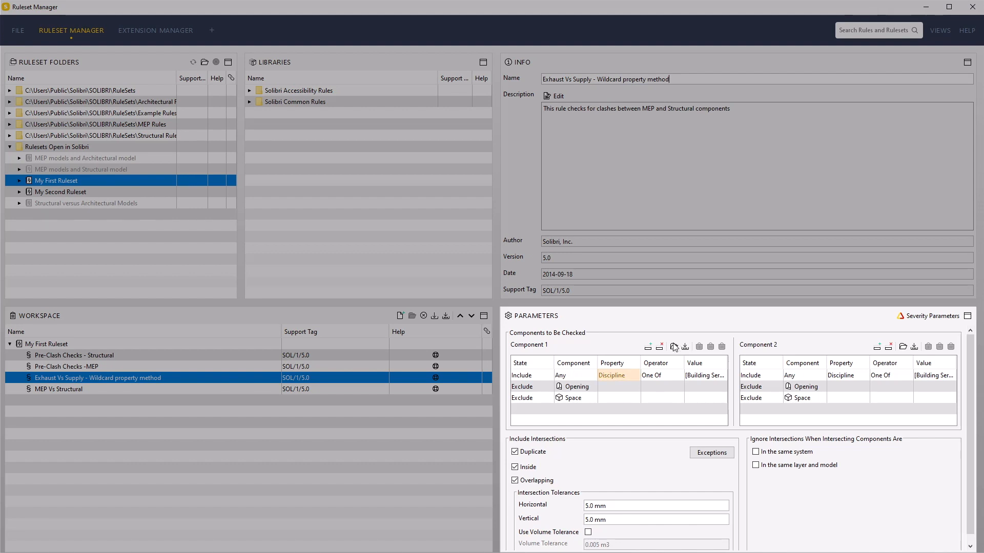
- Change the property of Component 1's Include row from the Identification group to System in the Exhaust Vs Supply - Wildcard property method rule
left_click(634, 378)
left_click(598, 322)
scroll(618, 377, "down", 4)
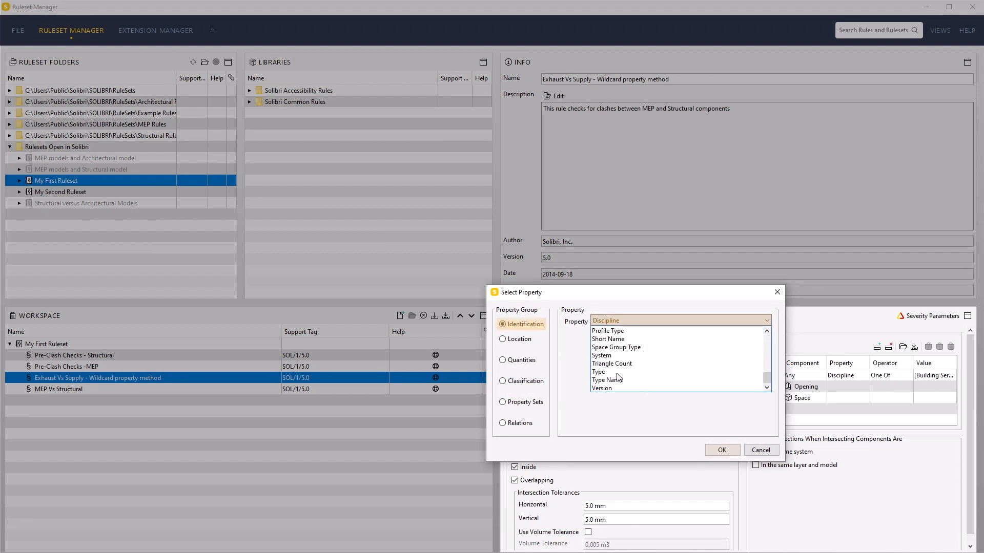
left_click(612, 361)
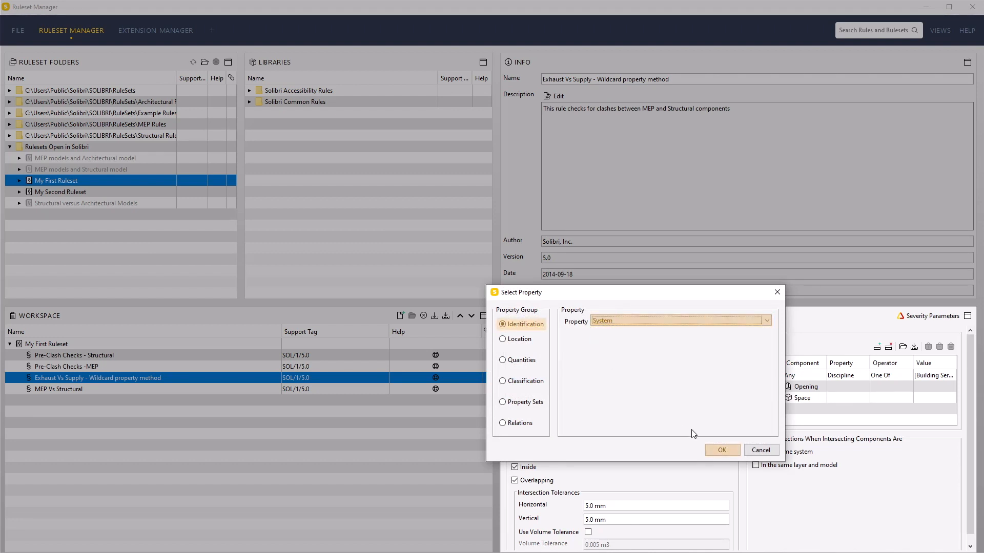
left_click(711, 449)
- Set Component 1's System condition to the operator Contains with the wildcard value "Exhaust*"
left_click(661, 375)
left_click(666, 375)
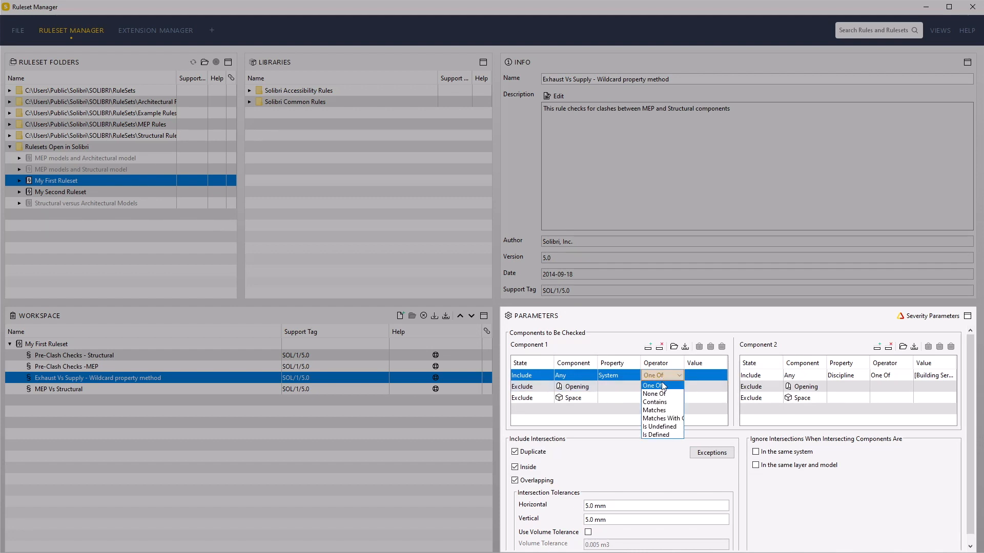
left_click(655, 402)
left_click(701, 375)
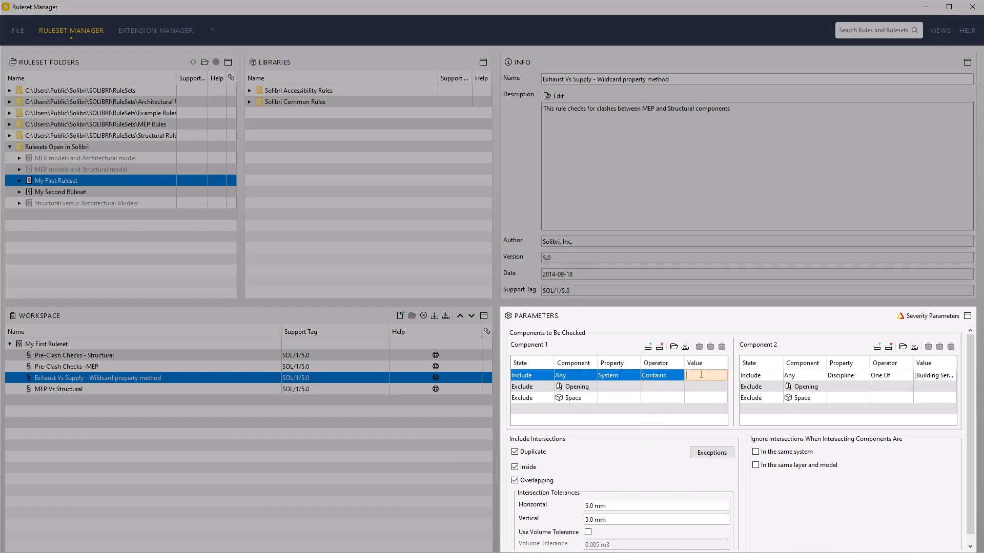
type("Exhaust*")
key("Return")
left_click(701, 388)
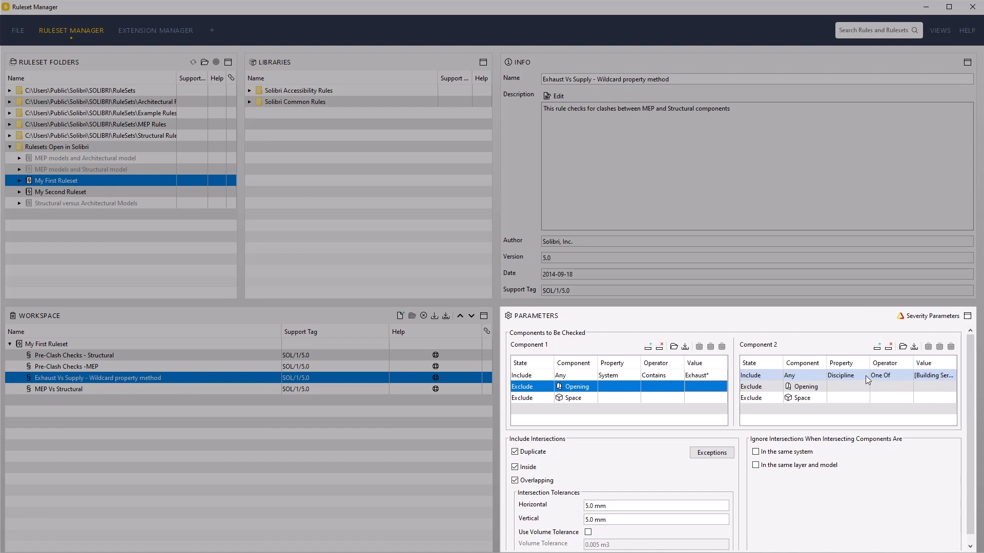
- Change the property of Component 2's Include row to System
left_click(845, 378)
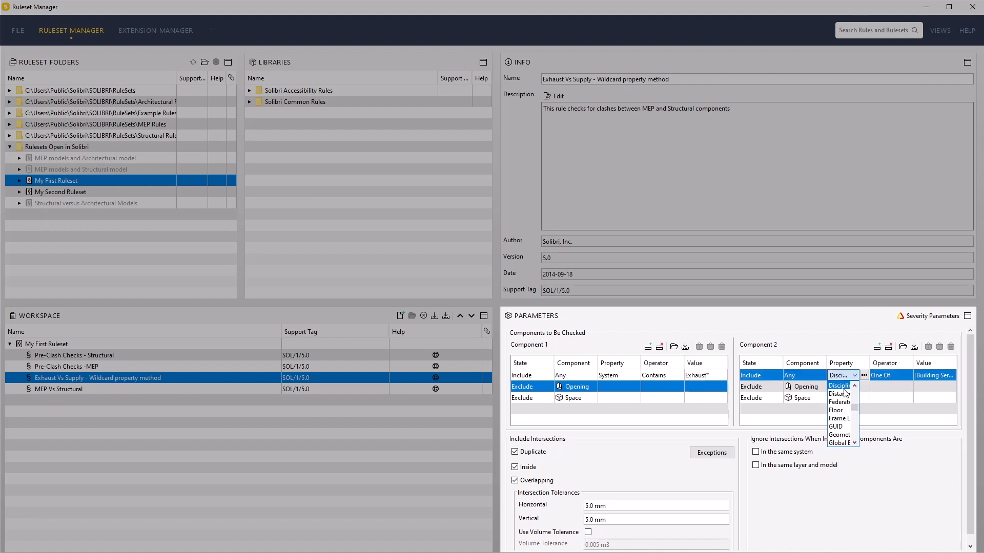
left_click(855, 376)
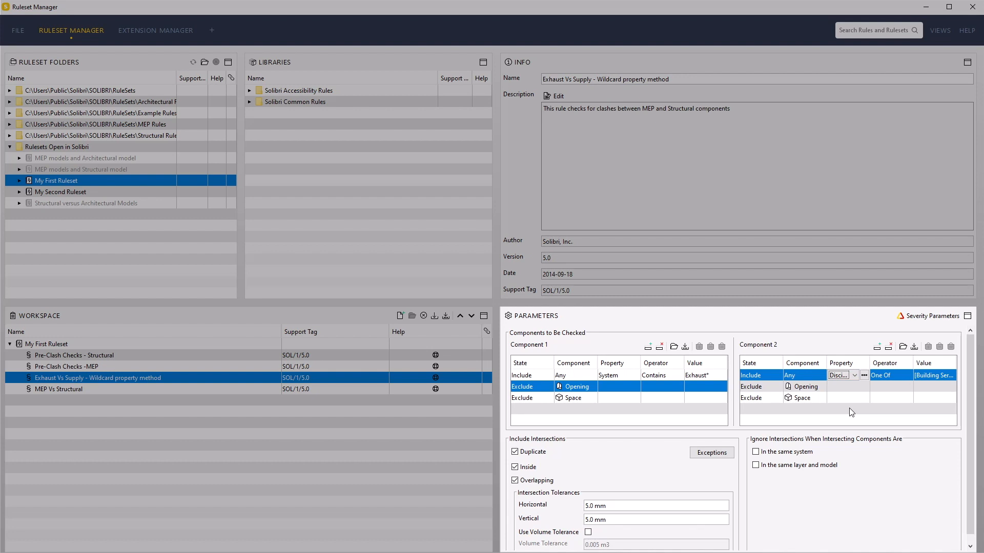
left_click(855, 376)
scroll(842, 410, "down", 3)
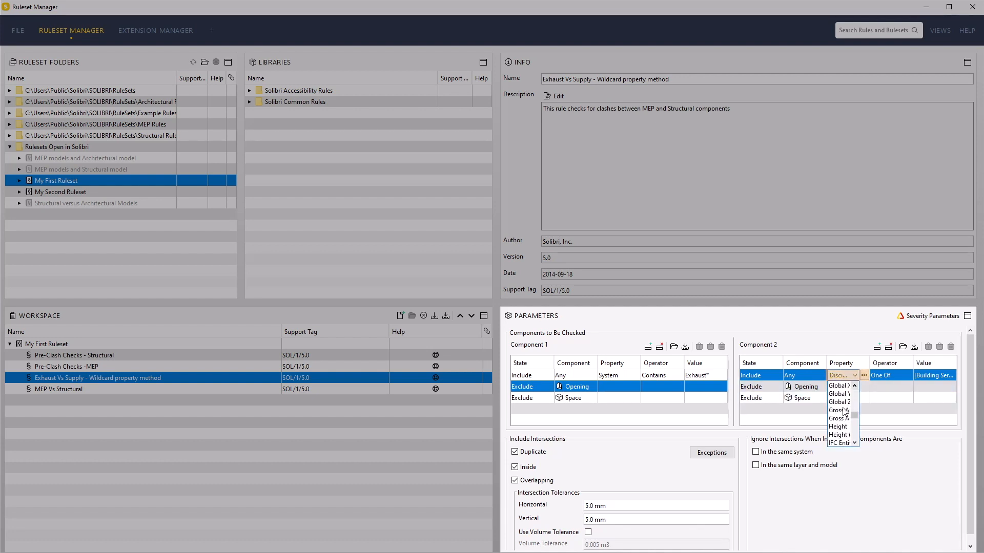
scroll(845, 412, "down", 5)
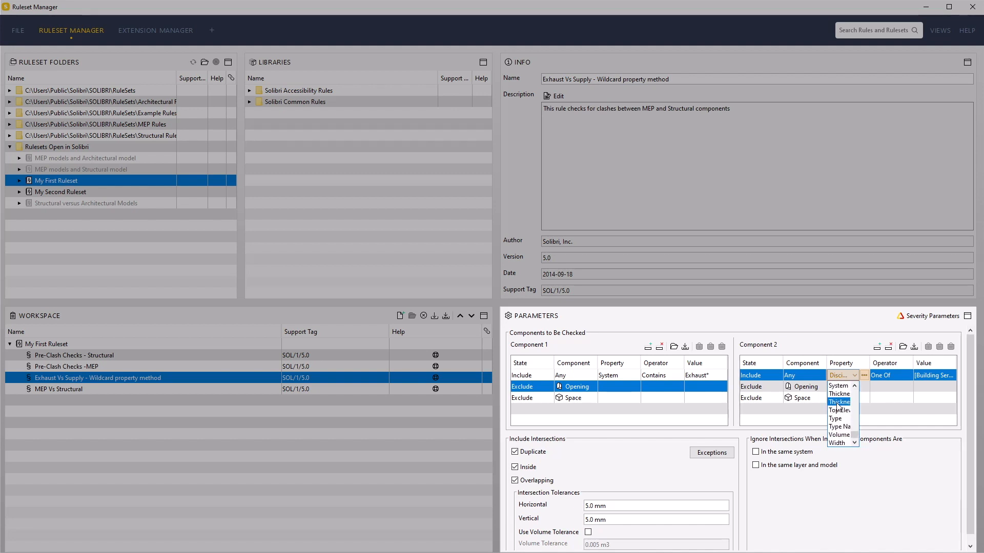
left_click(839, 386)
- Set Component 2's System condition to the operator Contains with the wildcard value "Supply*"
left_click(882, 378)
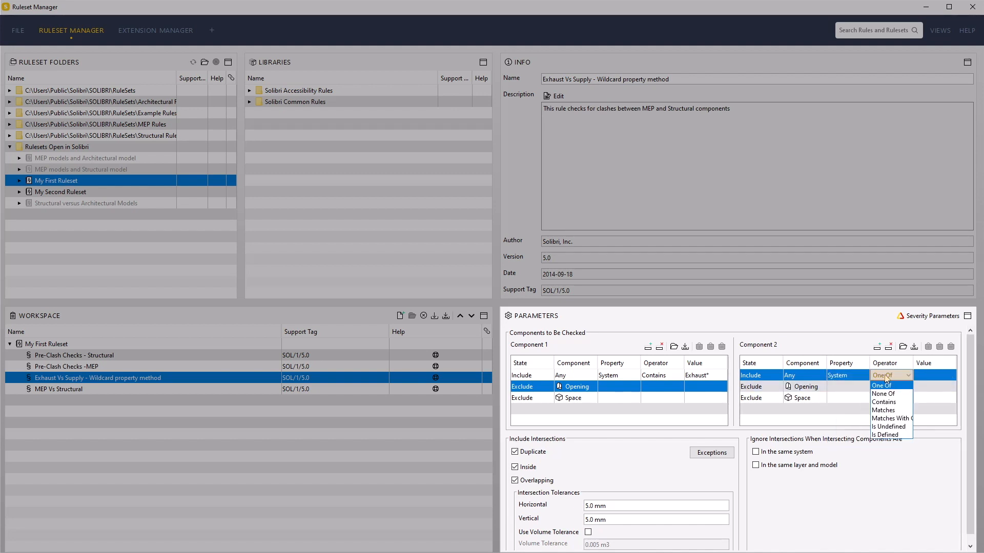
left_click(883, 403)
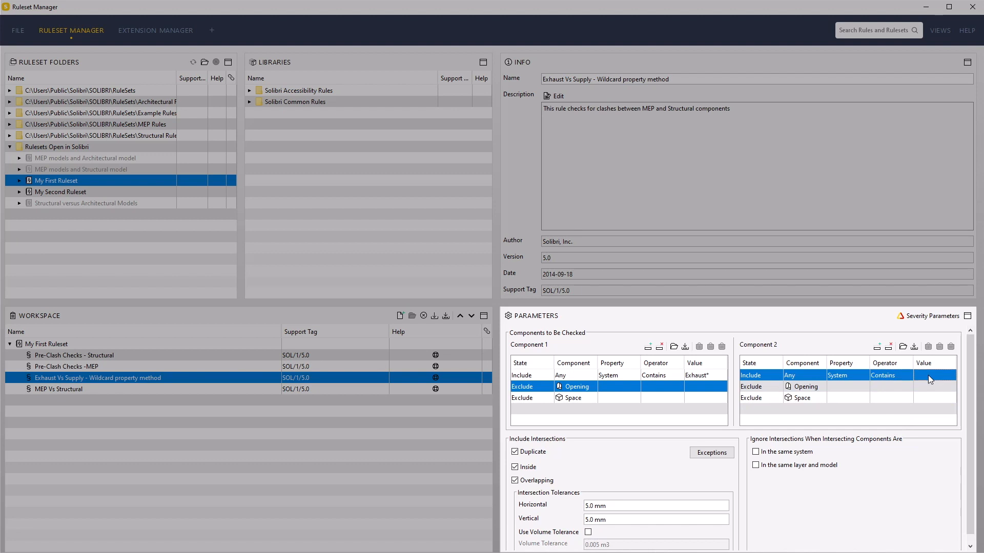
left_click(930, 374)
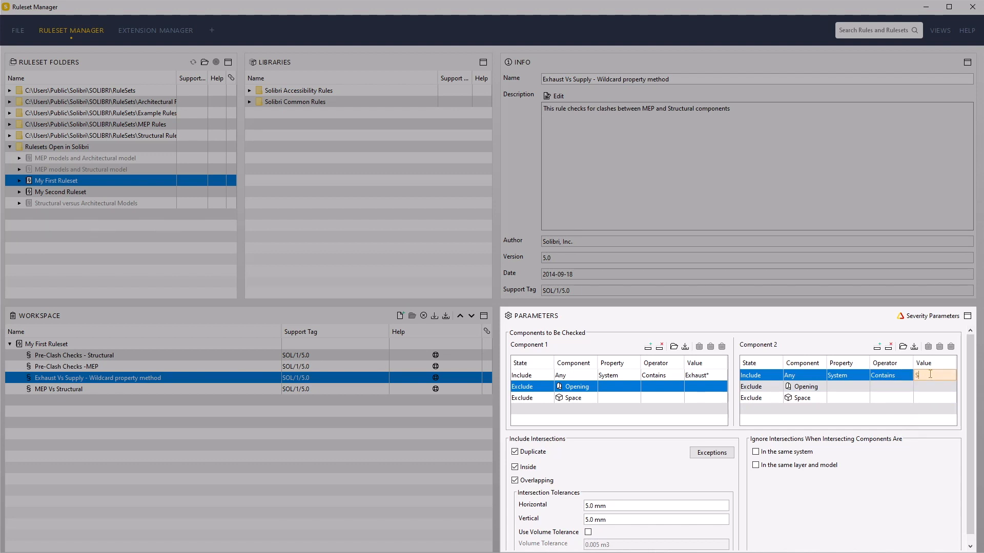
type("Supply*")
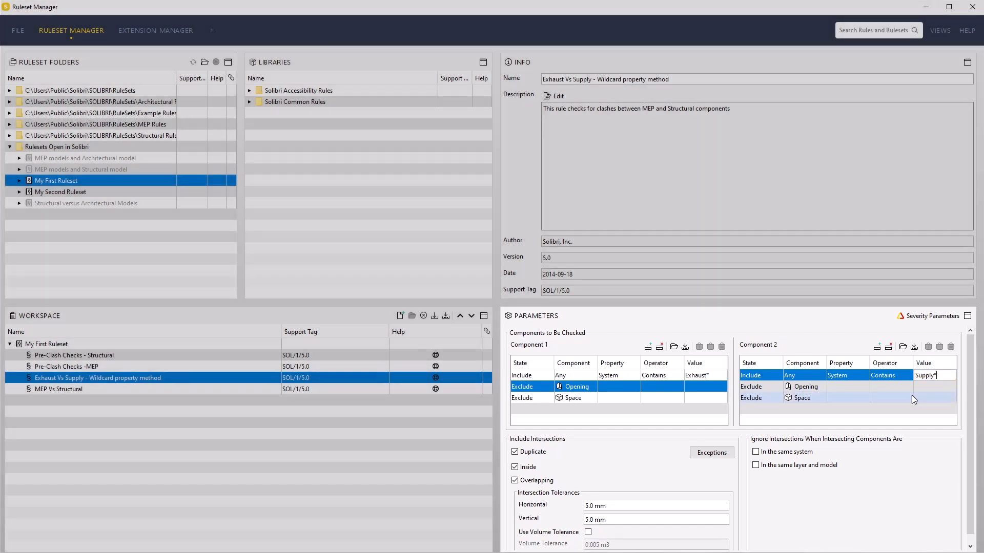
left_click(914, 400)
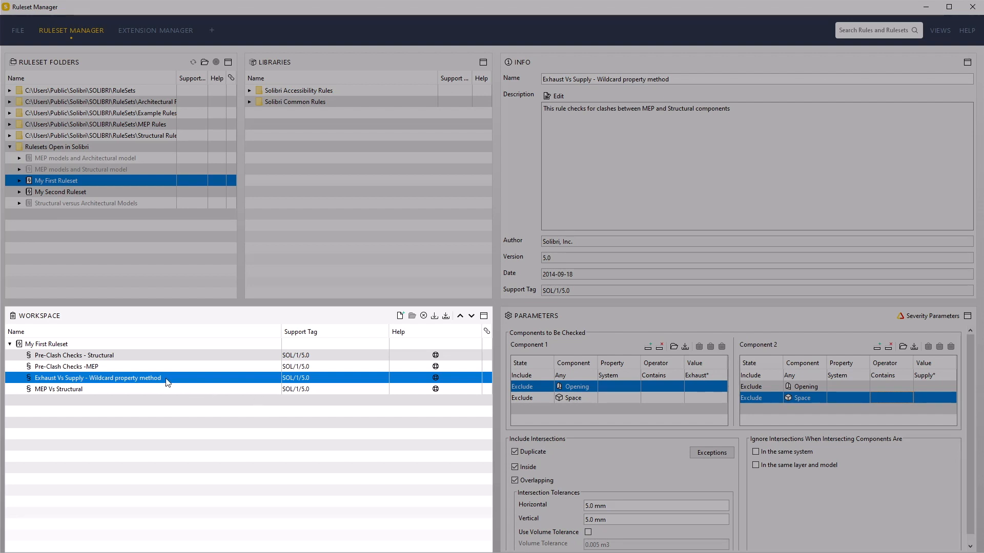
- Duplicate the Exhaust Vs Supply - Wildcard property method rule within My First Ruleset and move the copy above MEP Vs Structural
right_click(150, 379)
left_click(183, 400)
right_click(123, 347)
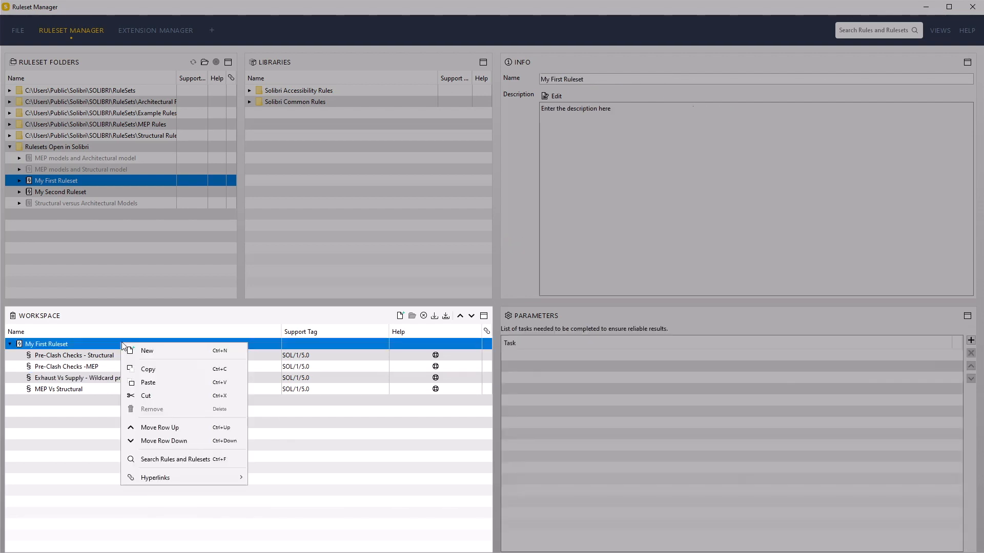
left_click(155, 380)
left_click(145, 401)
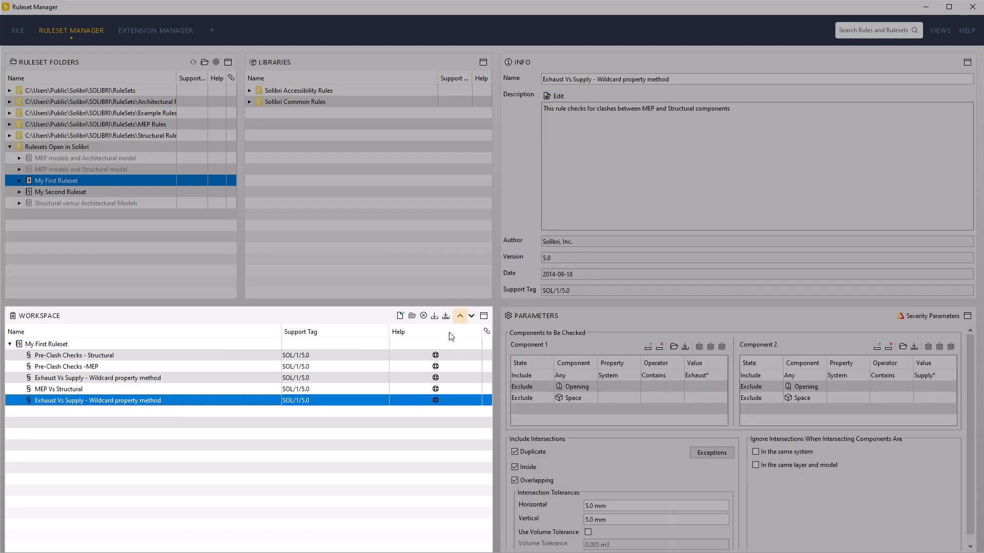
left_click(460, 317)
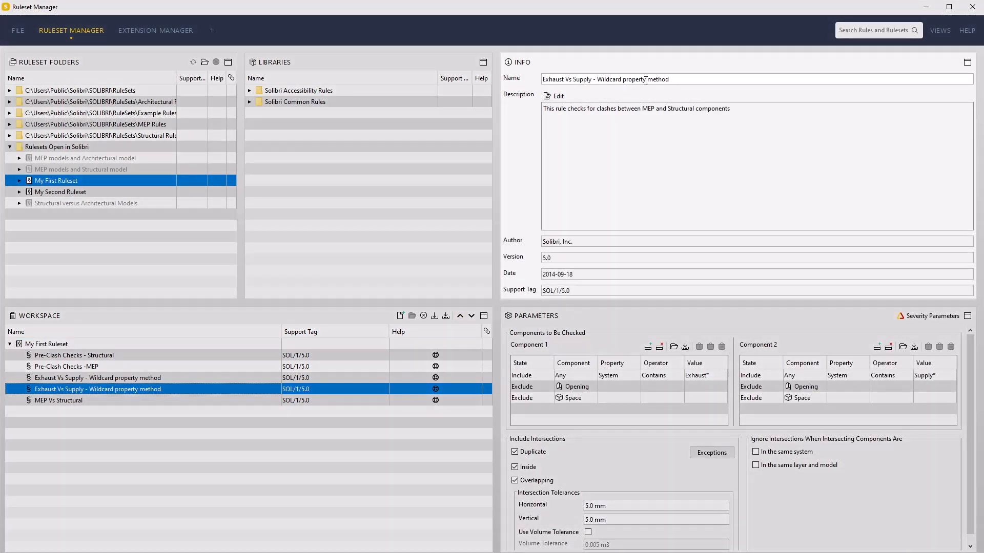
- Rename the copied rule as "Exhaust Vs Supply - Classification method"
left_click(645, 80)
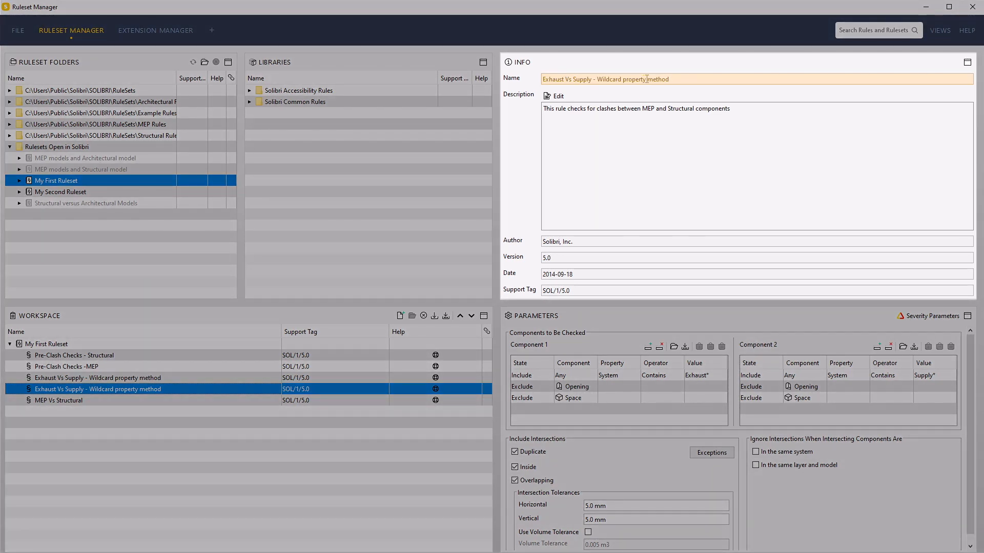
left_click_drag(601, 81, 597, 82)
key("BackSpace")
type("Classification")
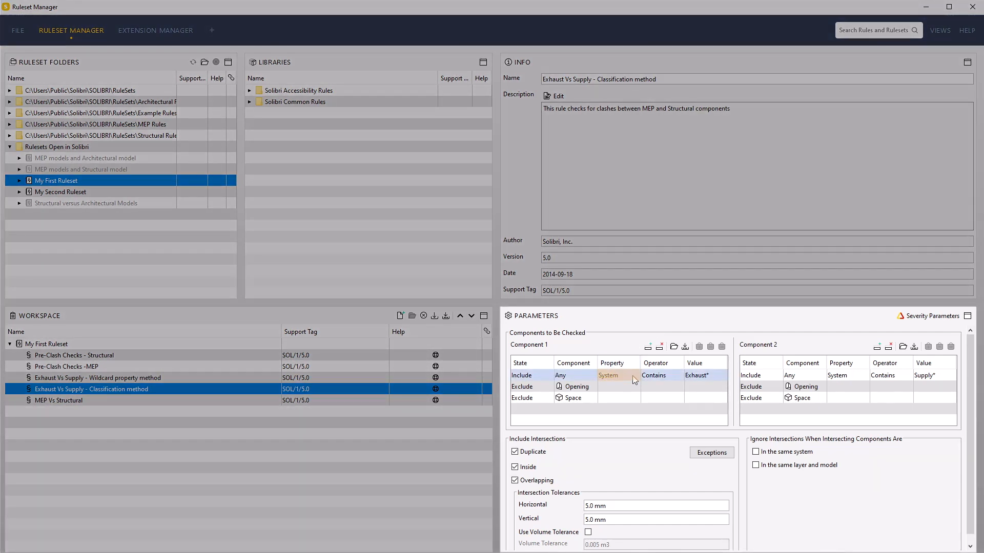
- Change the property of Component 1's Include row to the MEP Systems classification
double_click(635, 380)
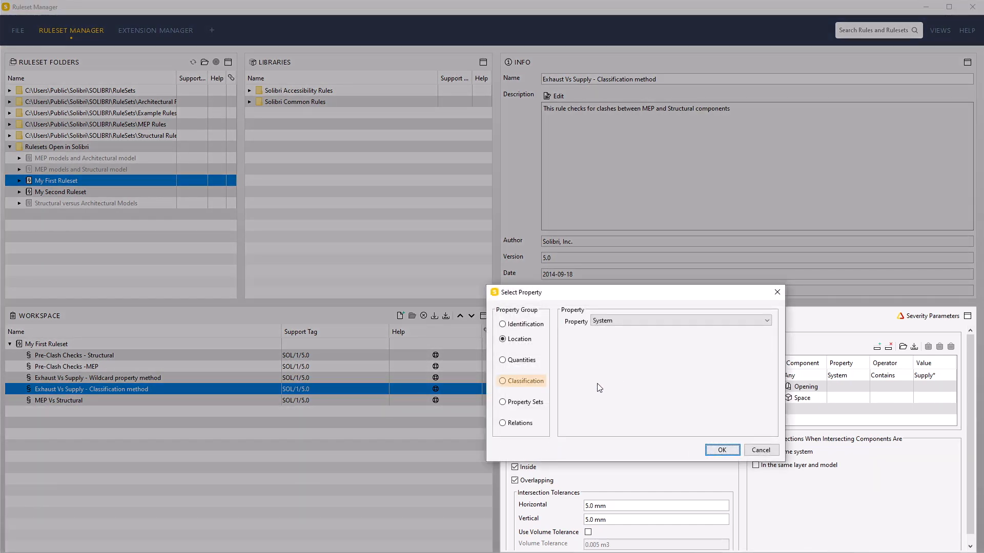
left_click(523, 381)
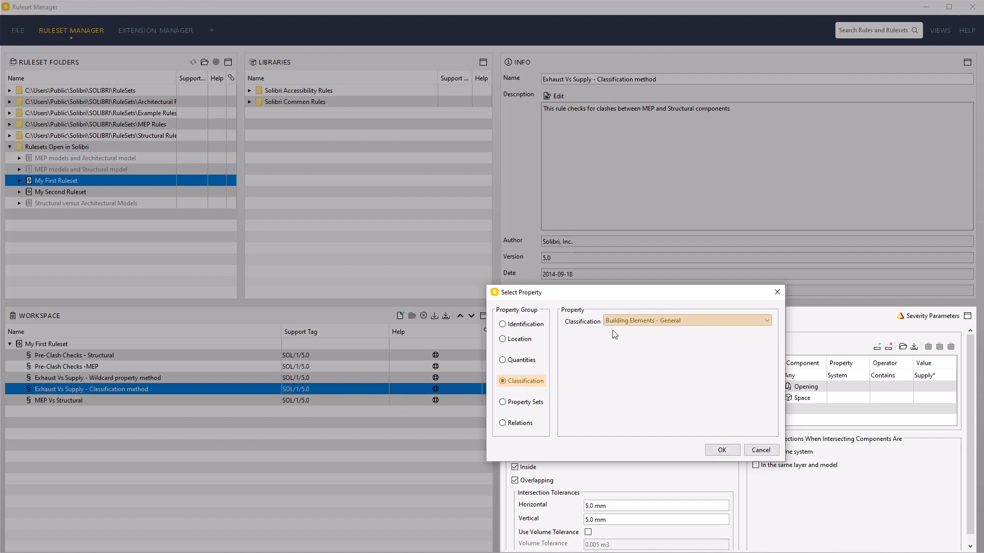
left_click(622, 321)
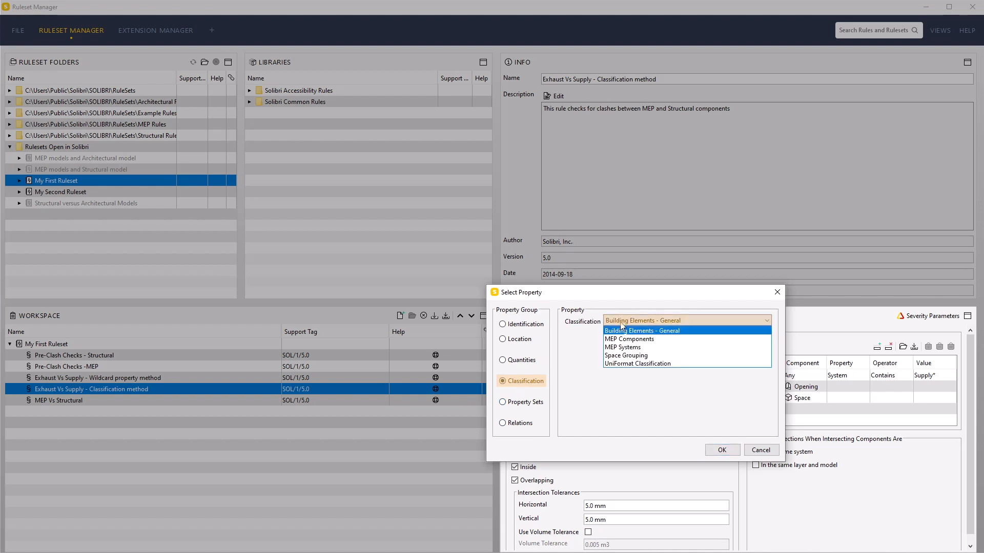
left_click(635, 348)
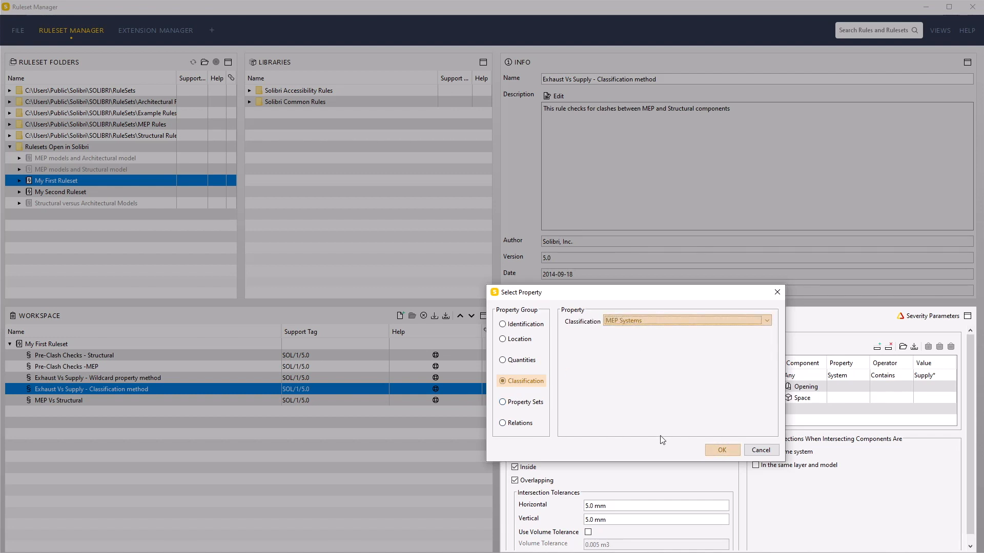
left_click(720, 451)
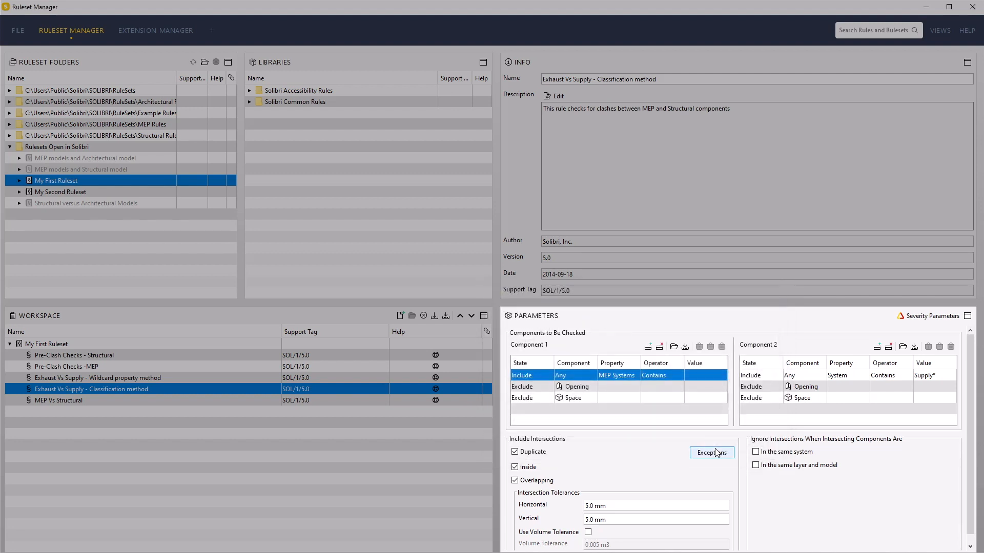
- Set Component 1's MEP Systems condition to the operator One Of with the value Exhaust Air
left_click(654, 379)
left_click(659, 388)
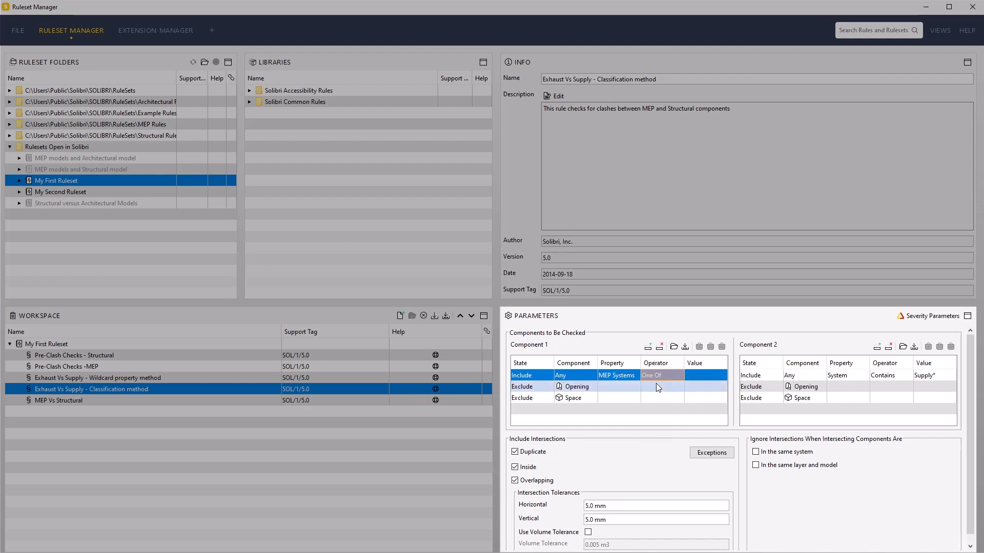
left_click(706, 380)
left_click(706, 380)
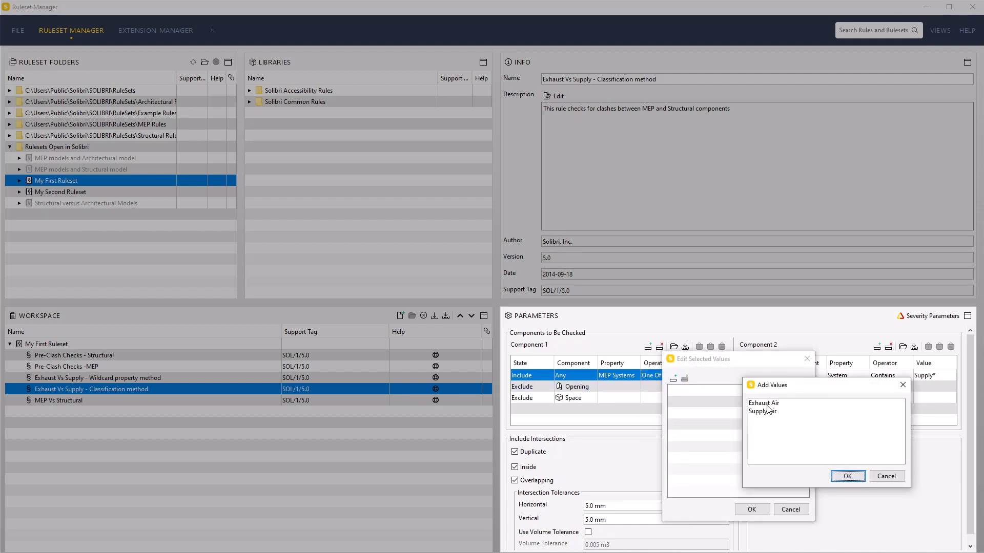
triple_click(767, 405)
left_click(849, 477)
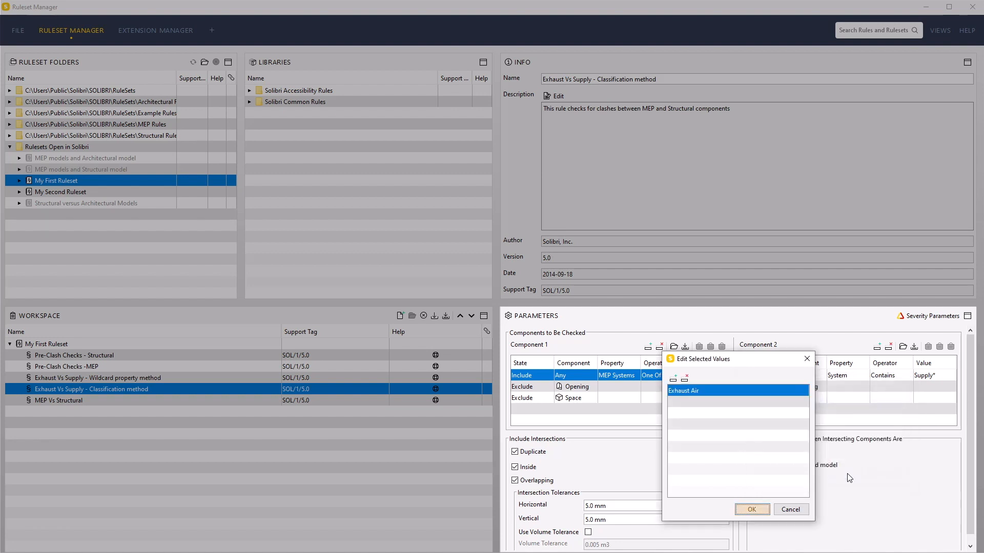
left_click(751, 509)
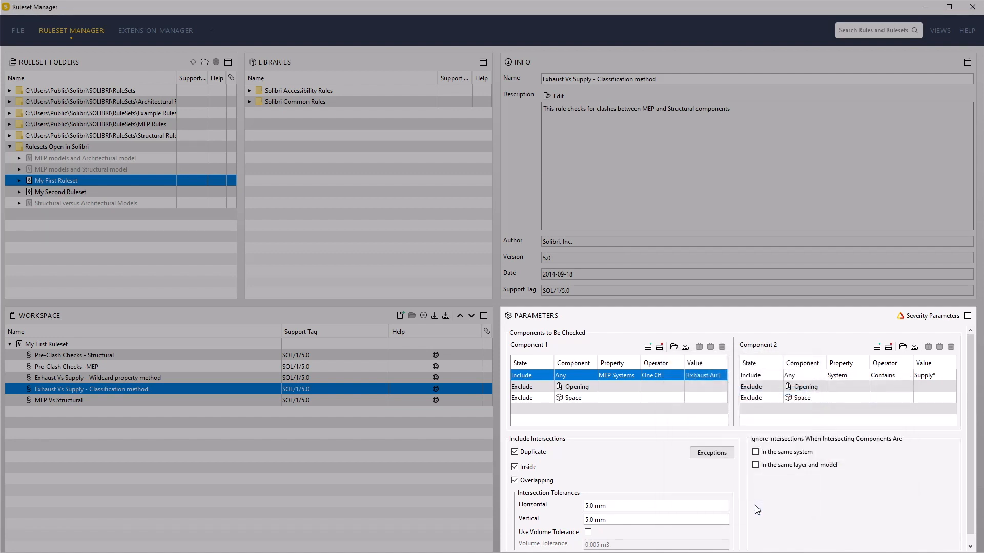
- Change the property of Component 2's Include row to the MEP Systems classification
left_click(843, 375)
left_click(863, 376)
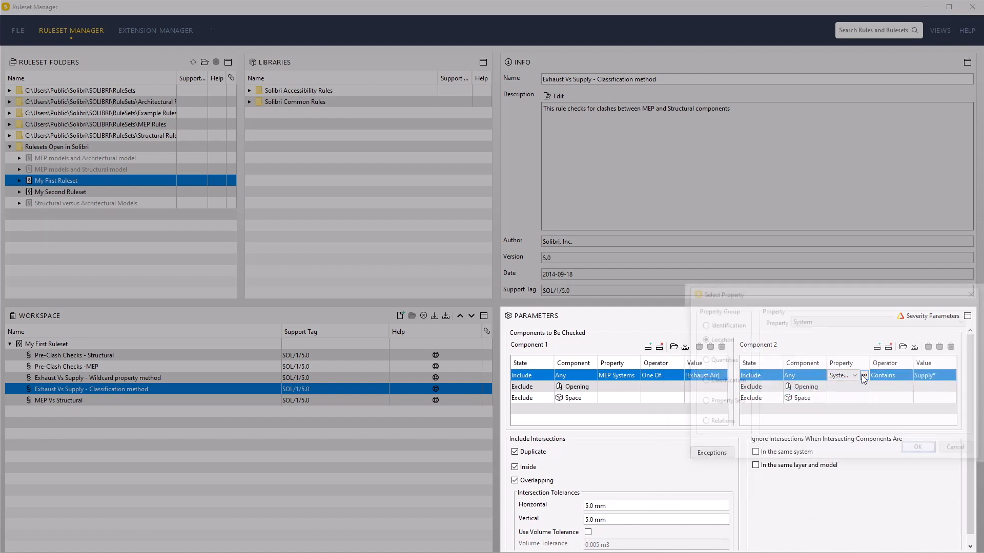
left_click(722, 382)
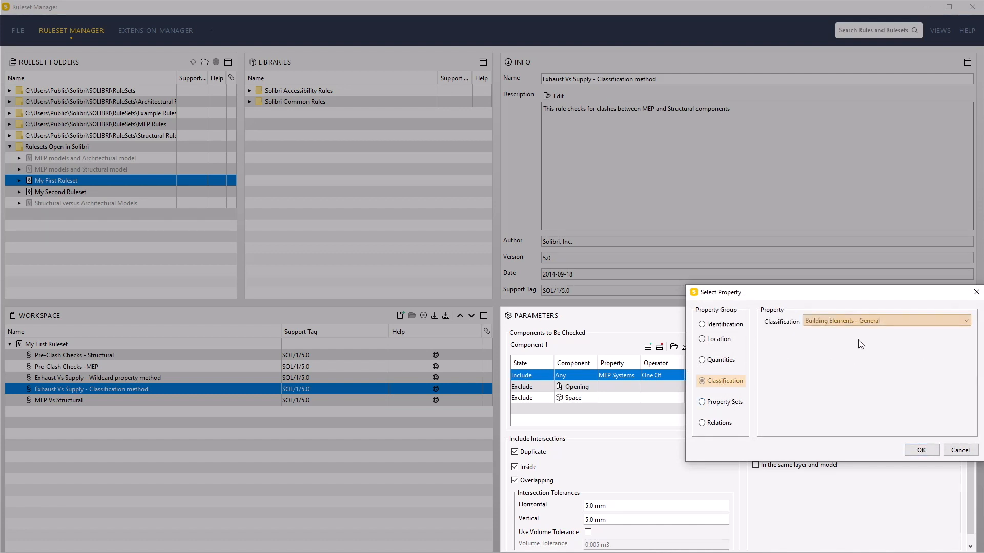
left_click(848, 327)
left_click(830, 351)
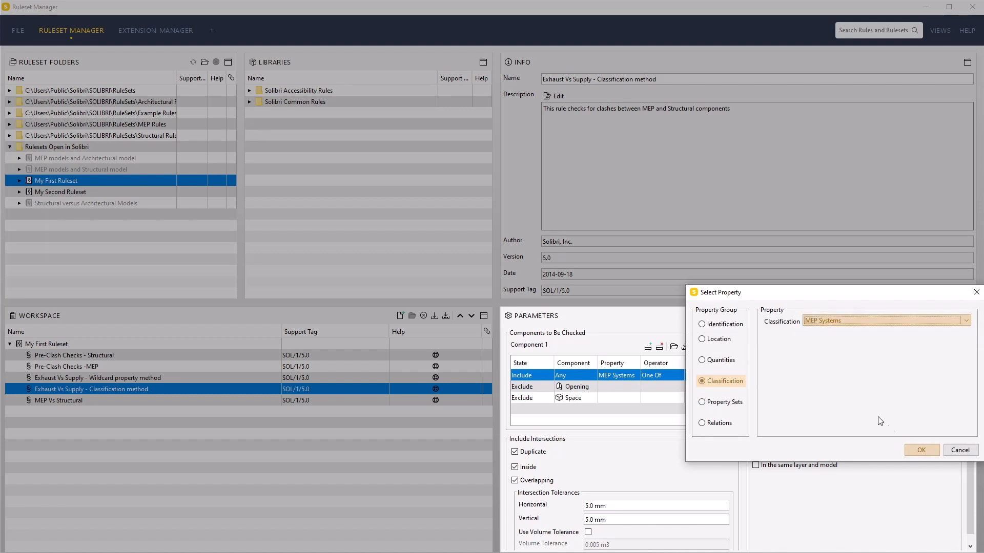
left_click(921, 450)
- Set Component 2's MEP Systems condition to the operator One Of with the value Supply Air
left_click(892, 376)
left_click(894, 384)
left_click(926, 380)
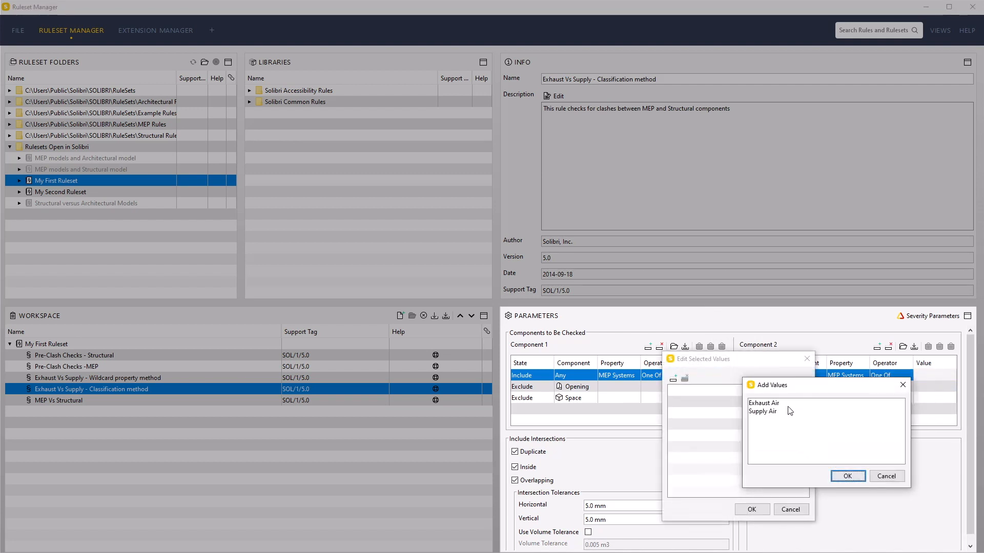
left_click(774, 413)
left_click(848, 476)
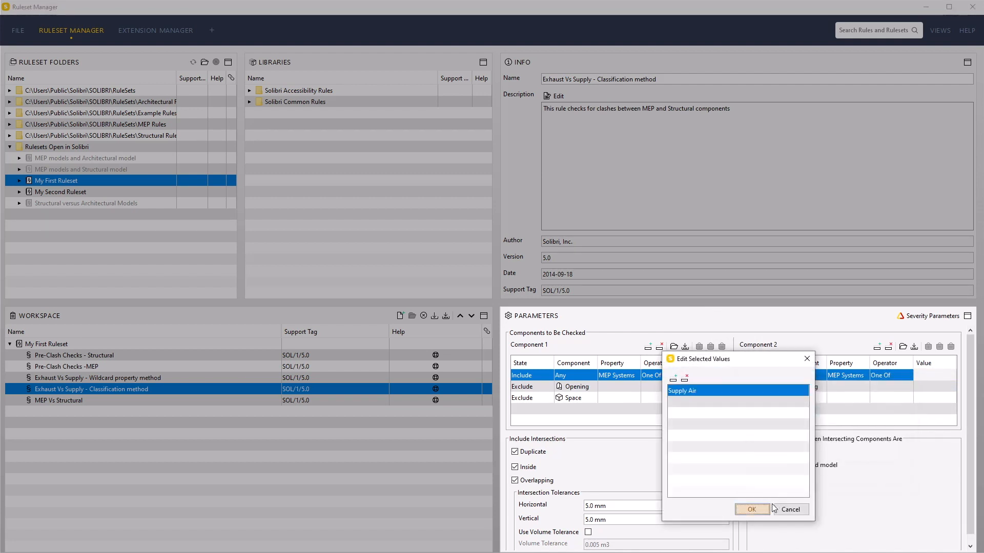
left_click(753, 510)
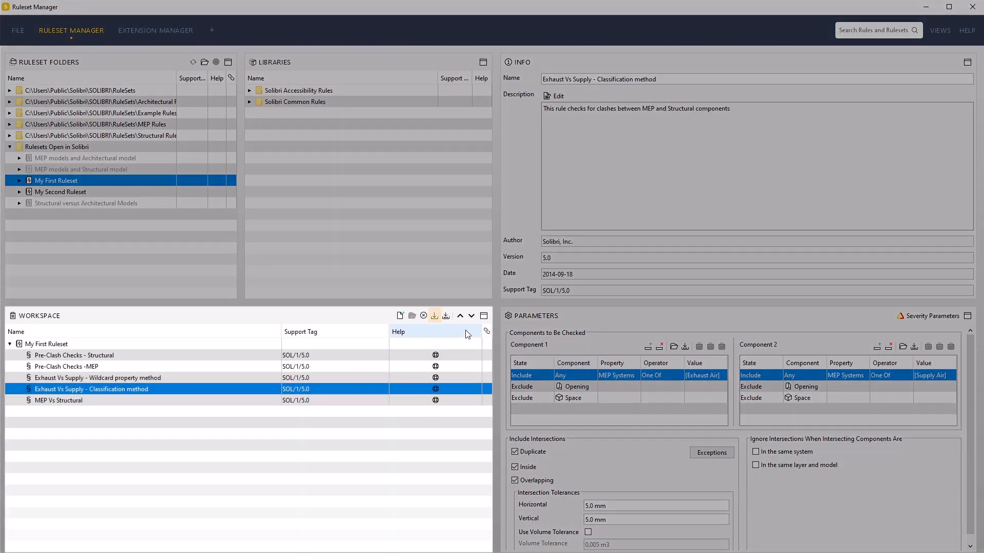
- Save My First Ruleset and check the model against the rulesets in the Checking view
left_click(434, 318)
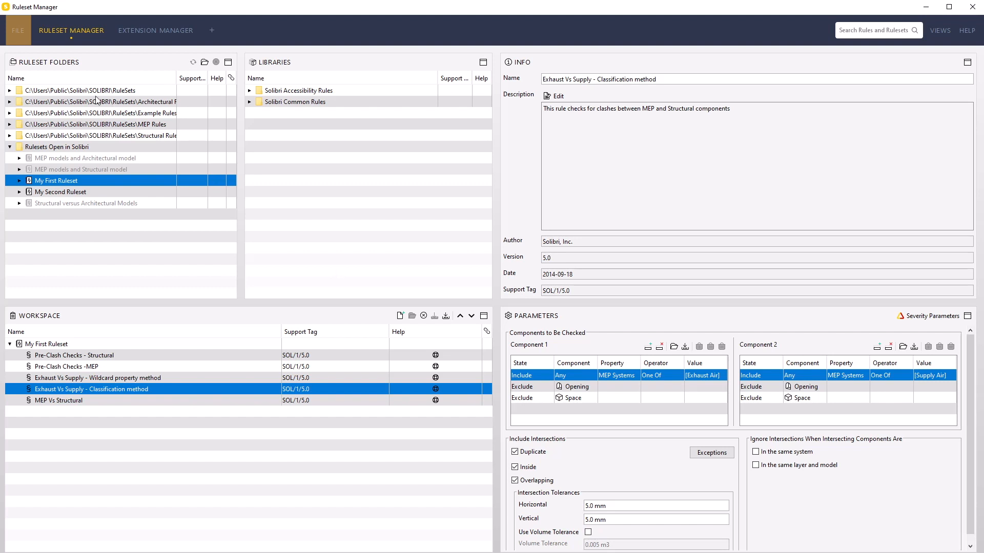
left_click(19, 36)
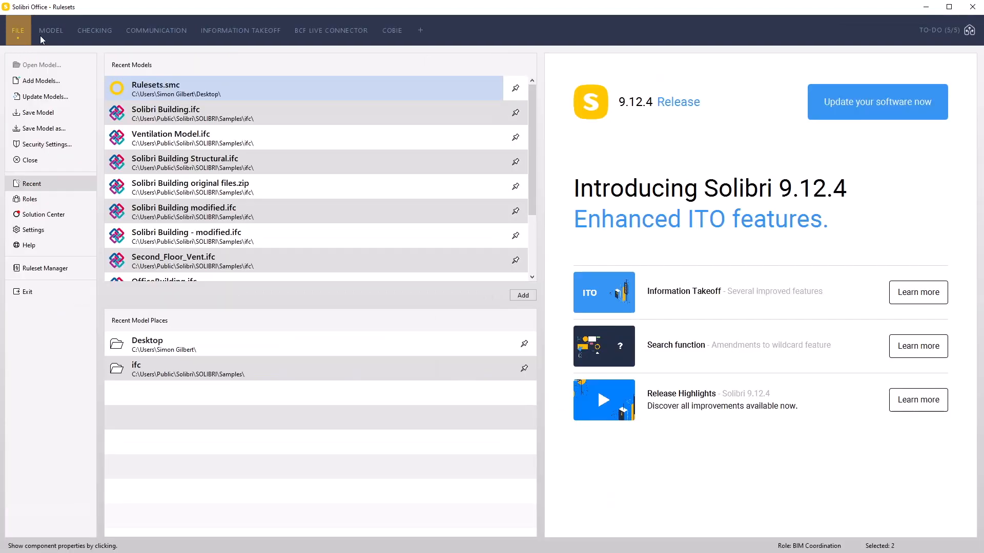
left_click(101, 32)
left_click(260, 84)
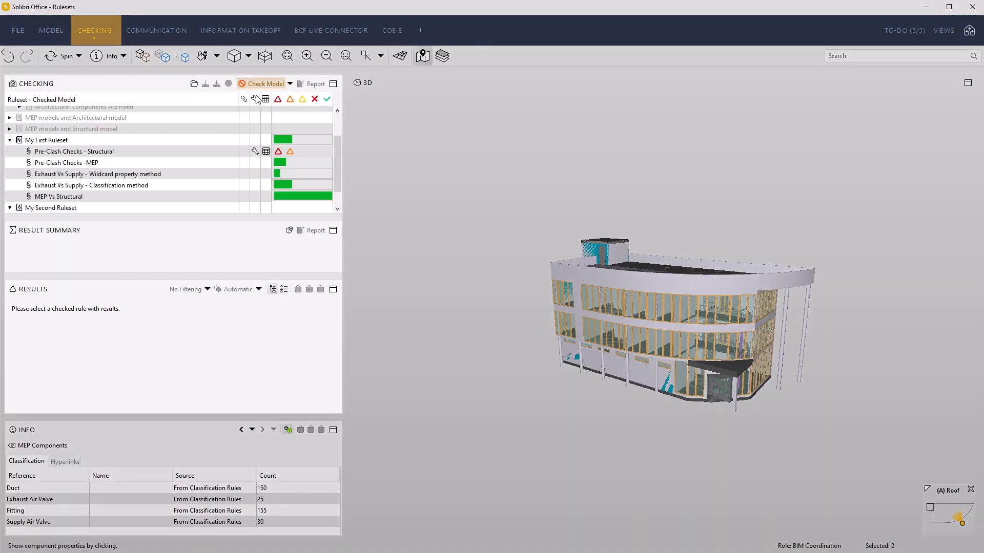
- Examine the check results of the Exhaust Vs Supply wildcard property and classification method rules
scroll(245, 173, "down", 2)
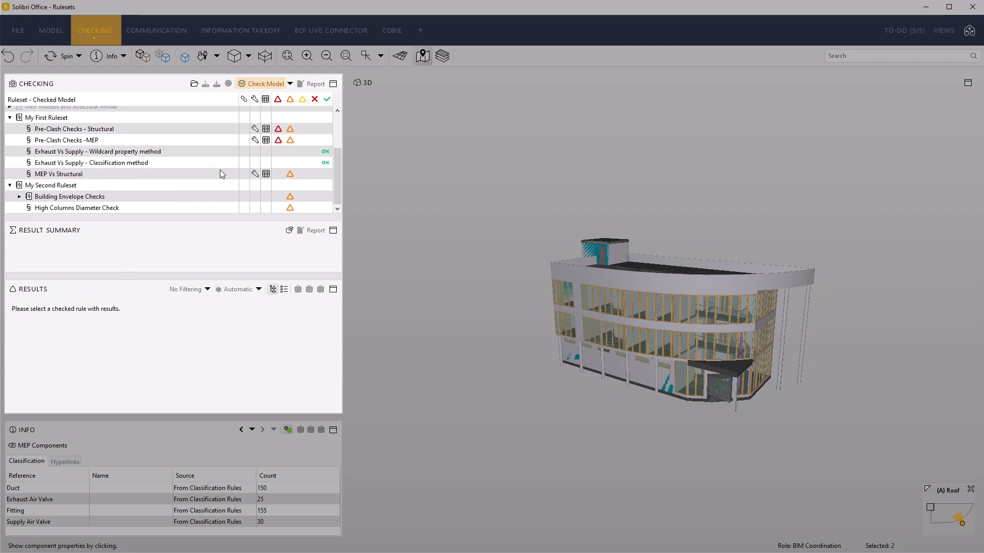
left_click(194, 153)
left_click(192, 162)
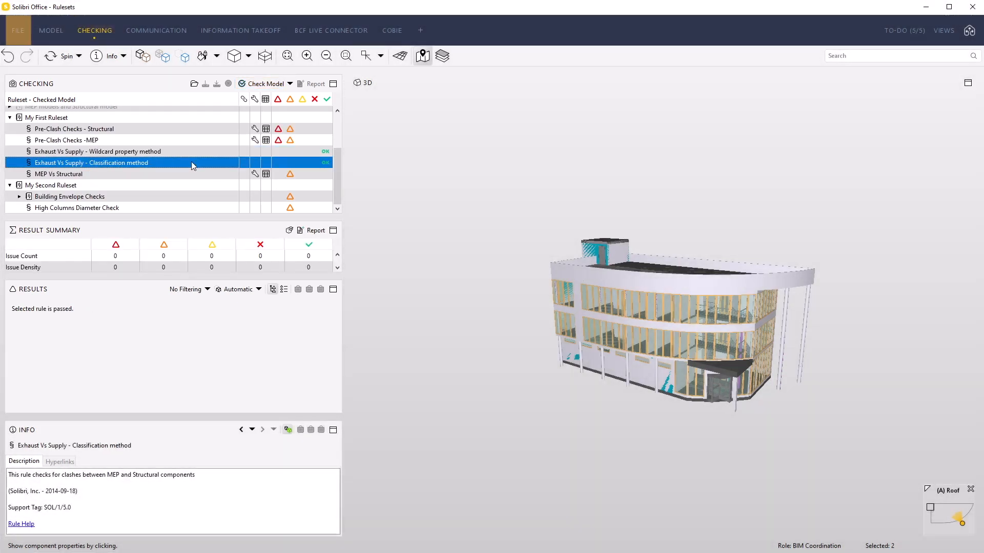
- Save the Rulesets.smc model
left_click(19, 32)
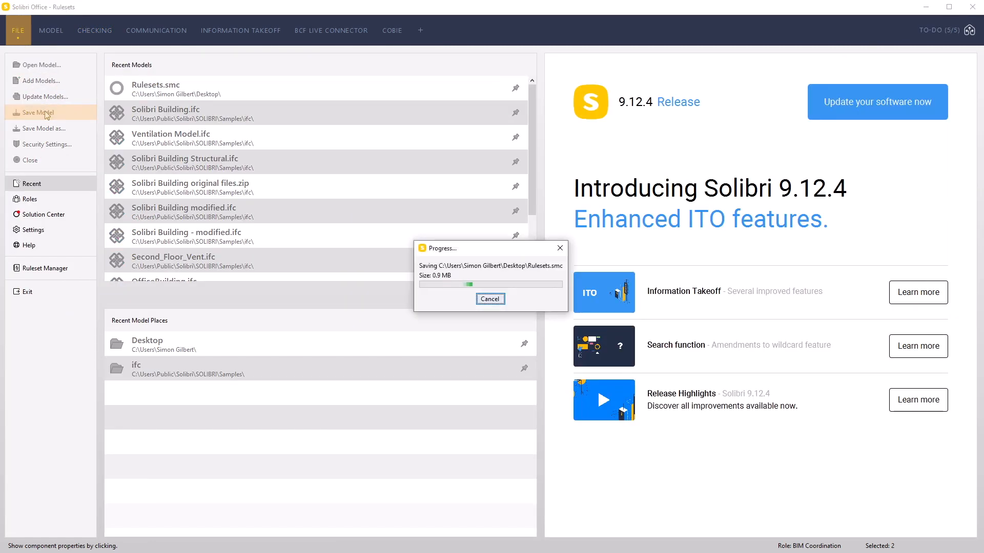